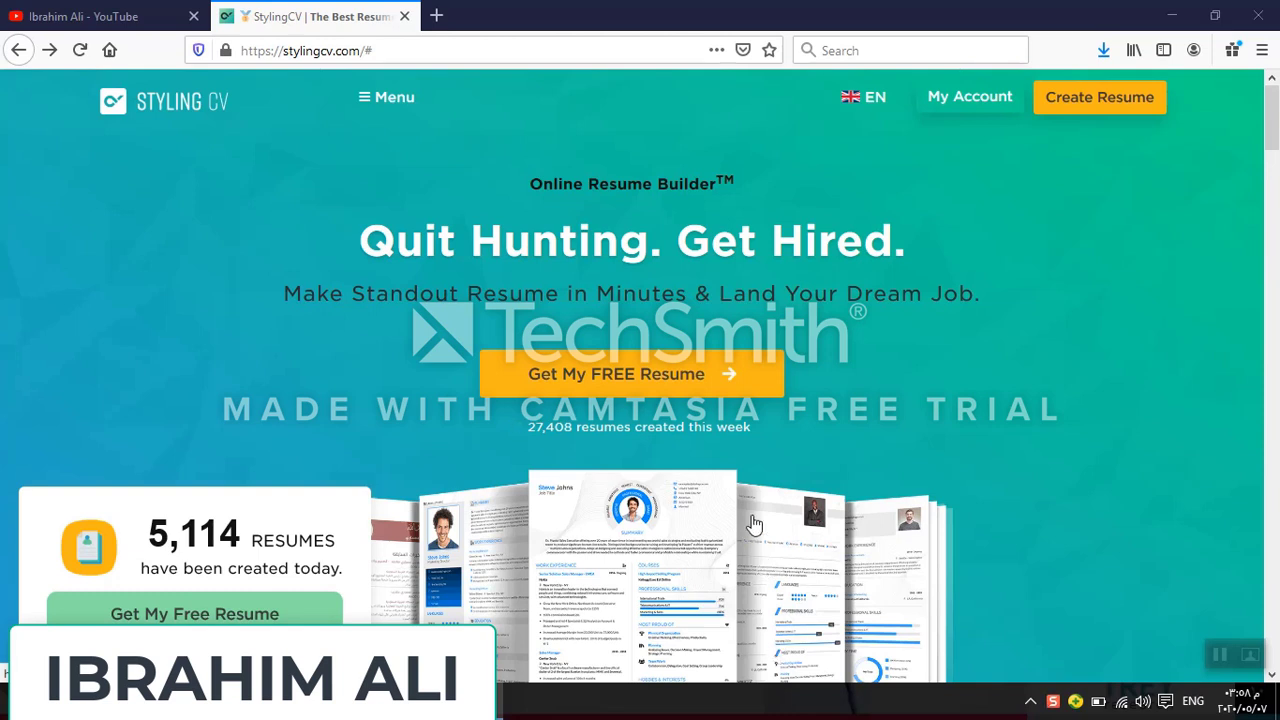
# Show the site's language choices from the EN button in the header
pyautogui.moveTo(879, 118)
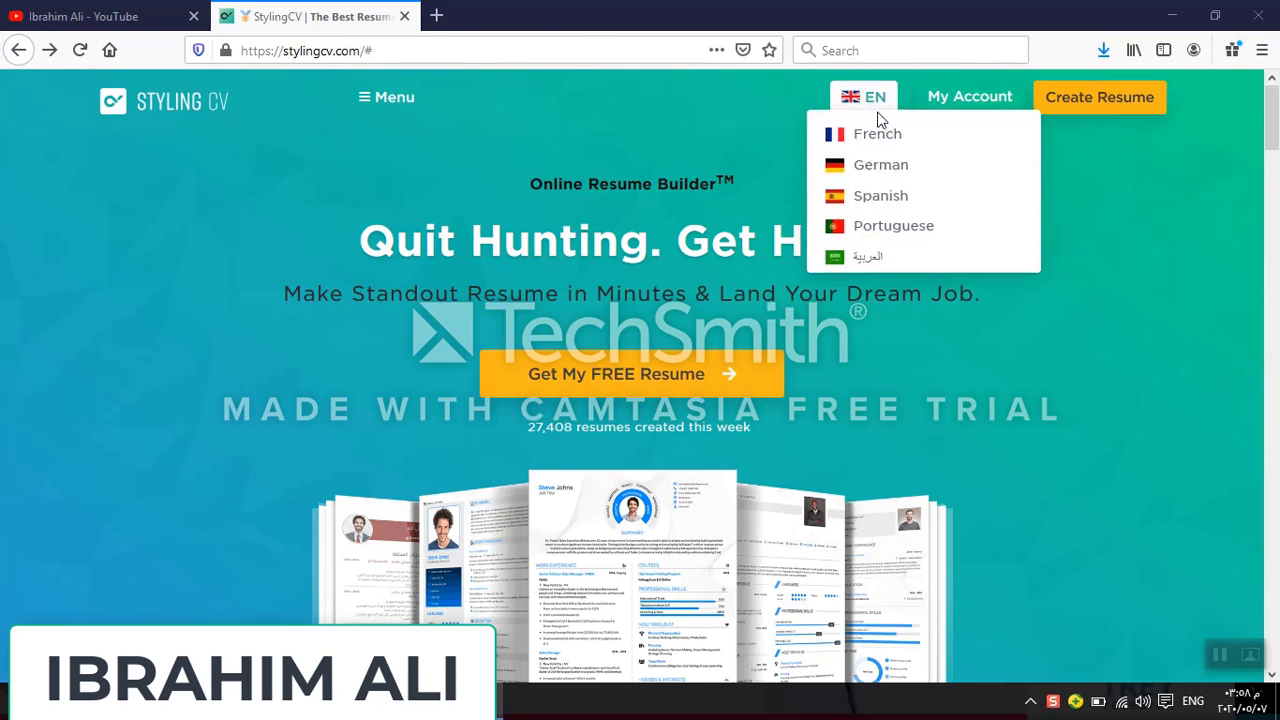
# Switch the site to العربية and start the free resume wizard
pyautogui.click(872, 263)
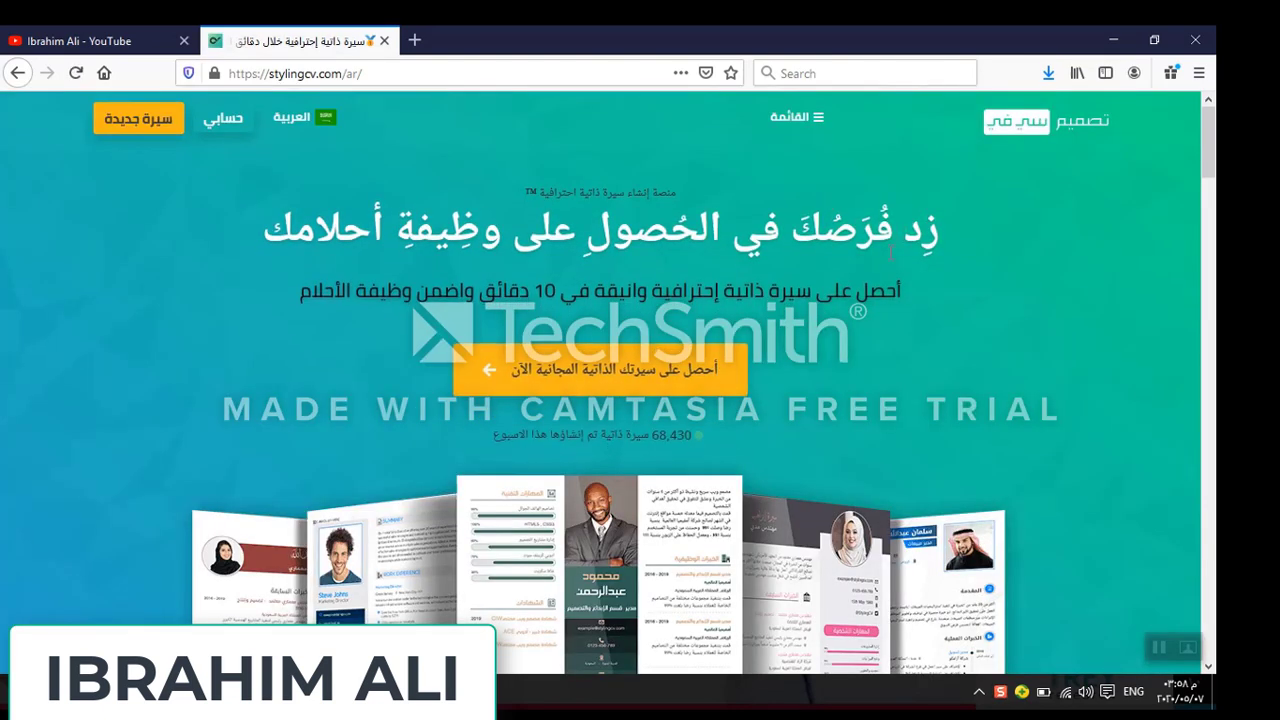
pyautogui.click(633, 385)
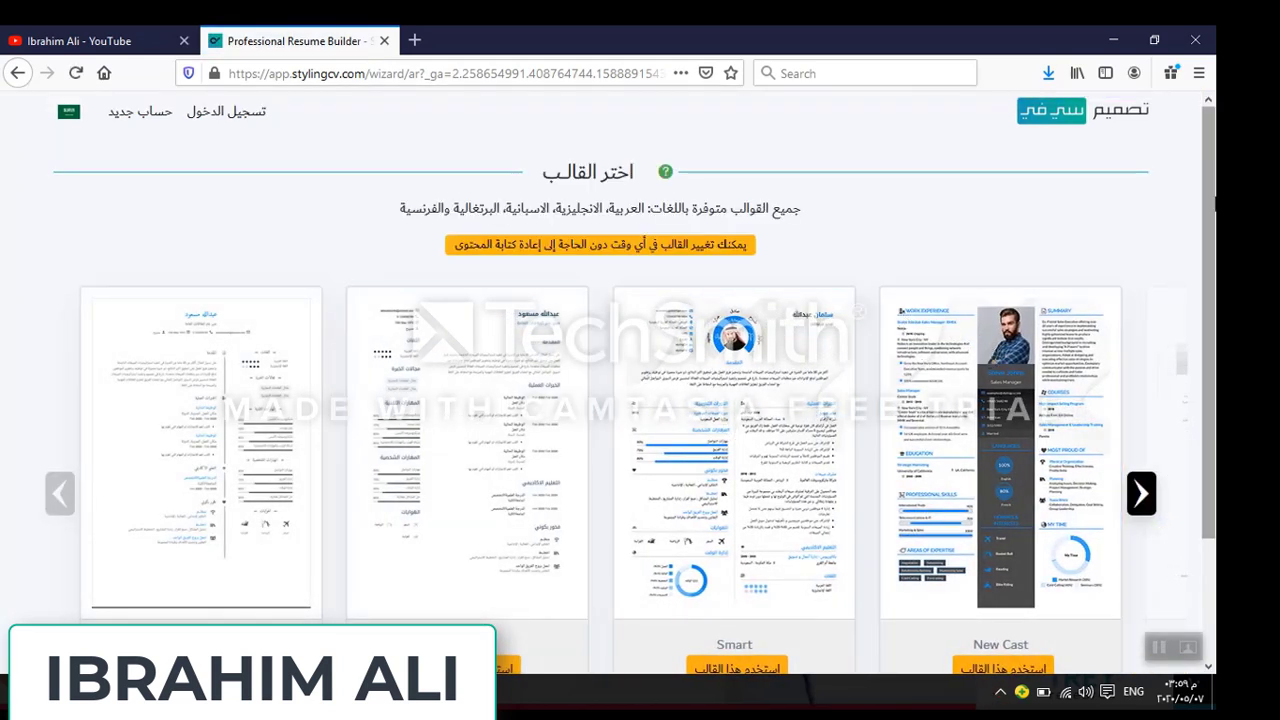
# Choose the New Cast template, the التعليم job field and Arabic as the writing language
pyautogui.moveTo(1213, 203); pyautogui.dragTo(1215, 239)
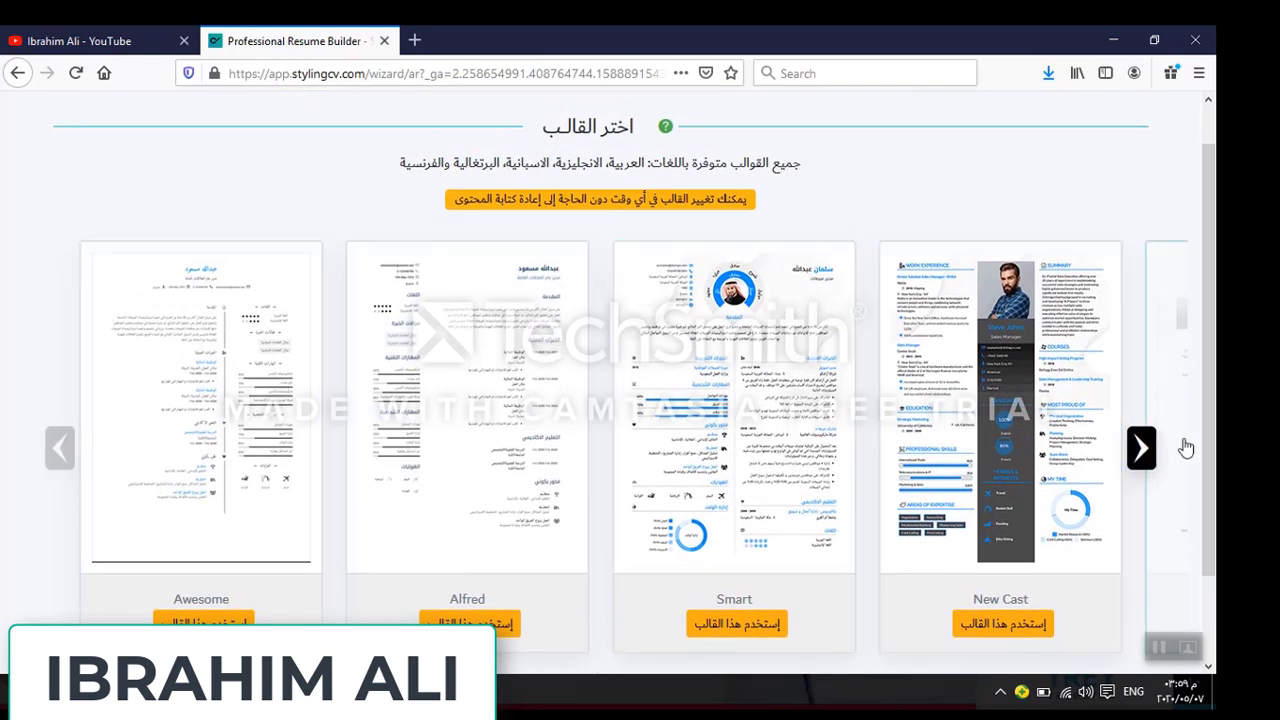
pyautogui.click(1142, 447)
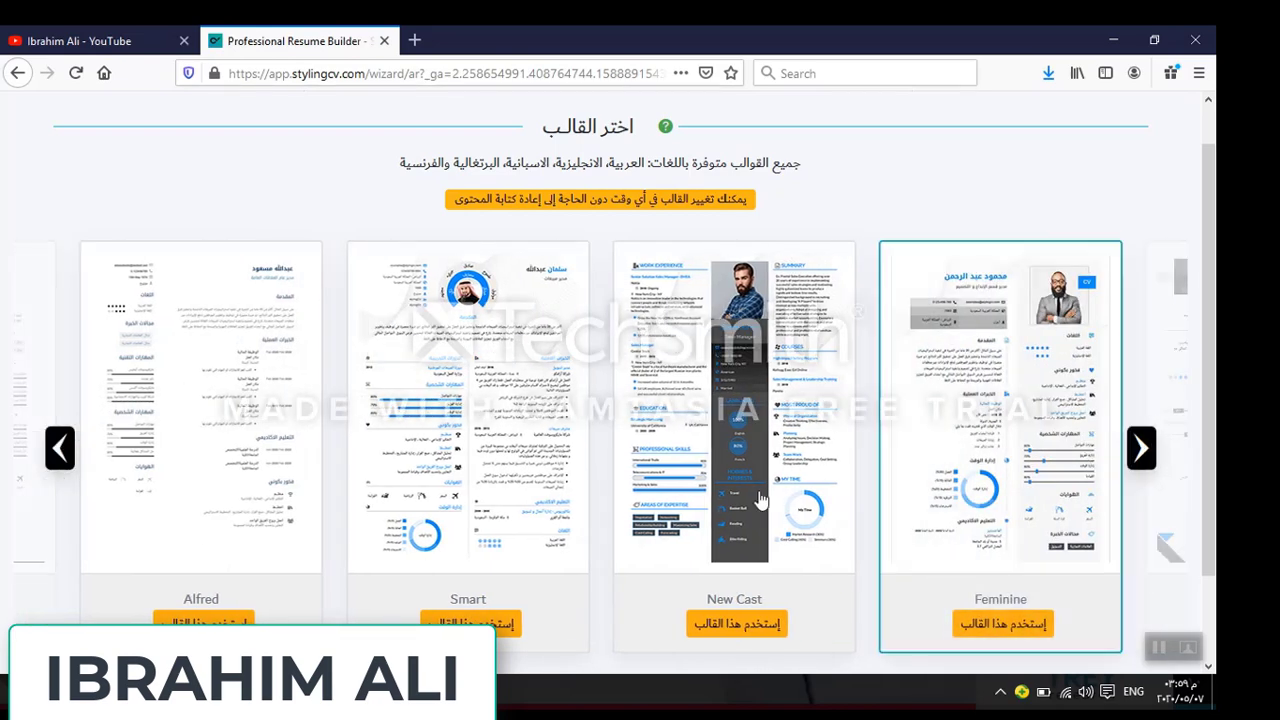
pyautogui.click(760, 305)
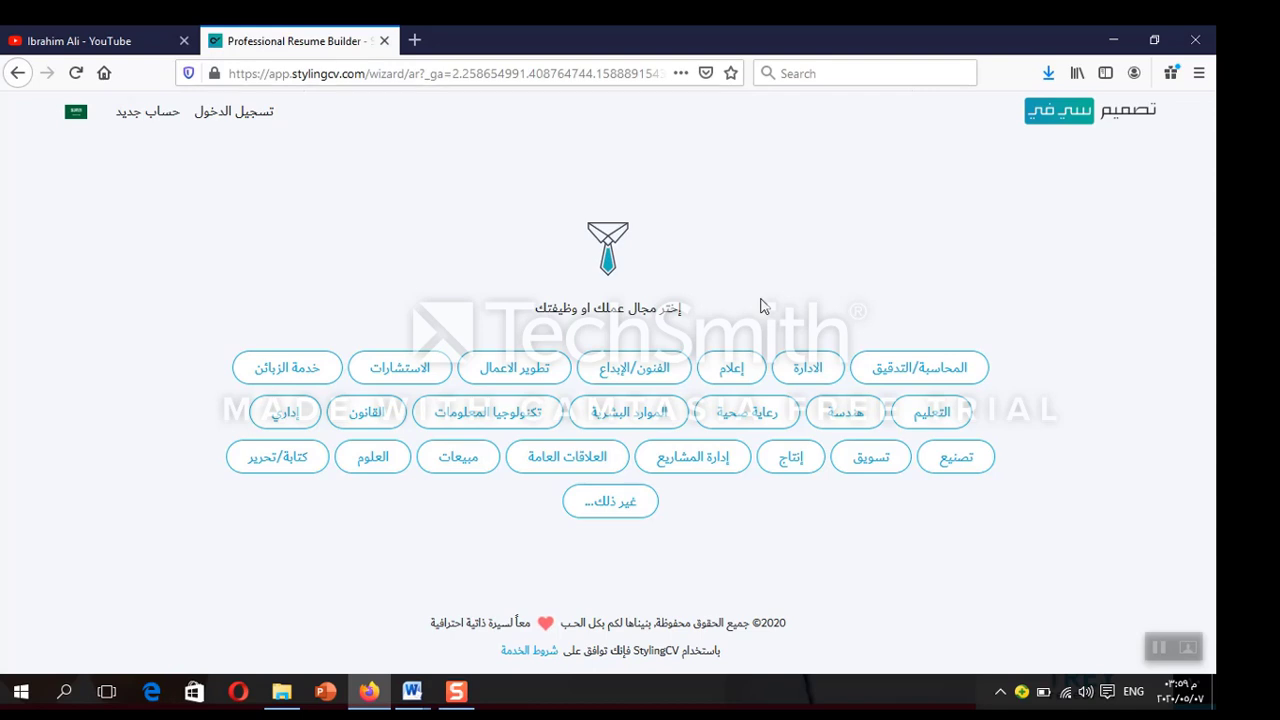
pyautogui.click(925, 414)
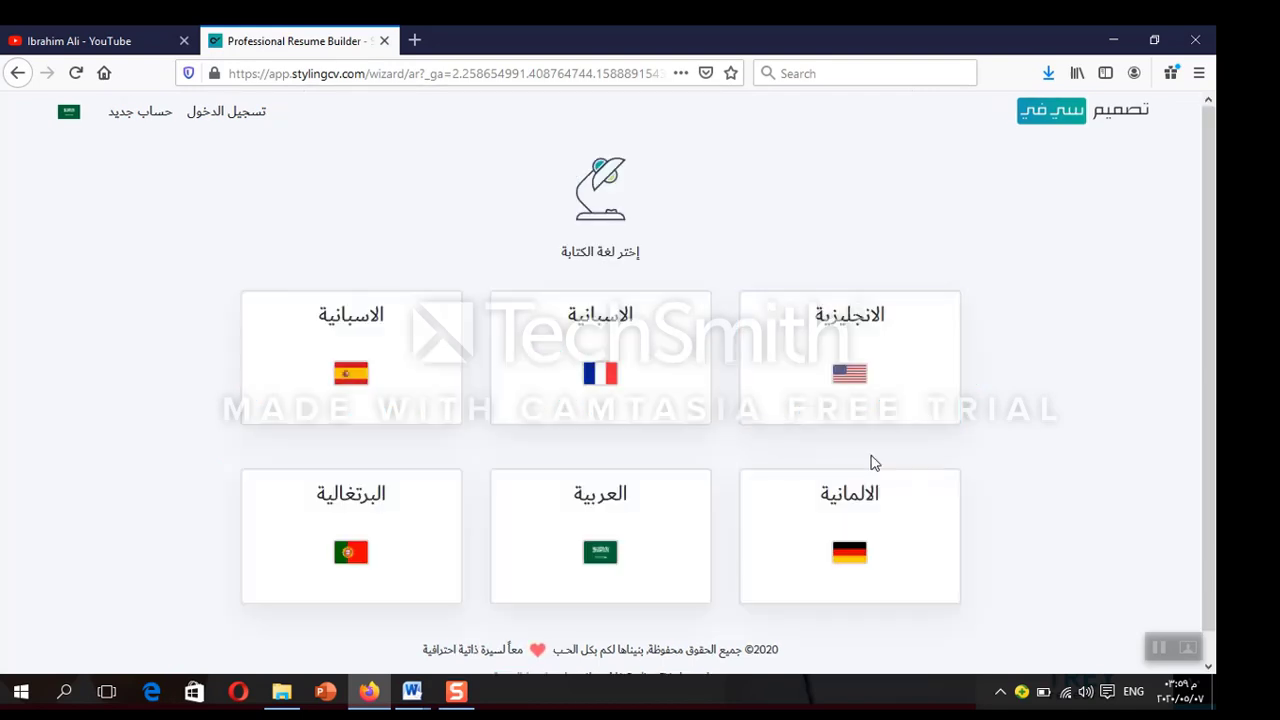
pyautogui.click(644, 501)
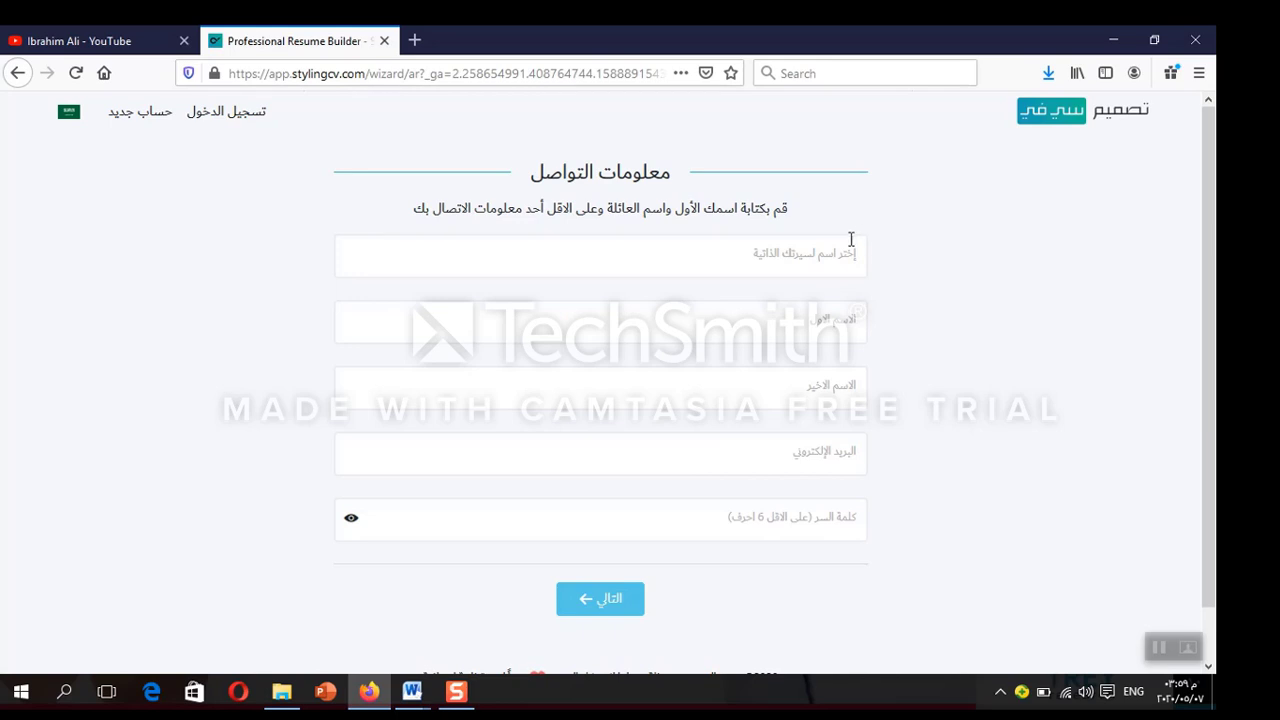
# Enter the resume title 'مدرس كمبيوتر' and the first and last name in Arabic
pyautogui.click(829, 252)
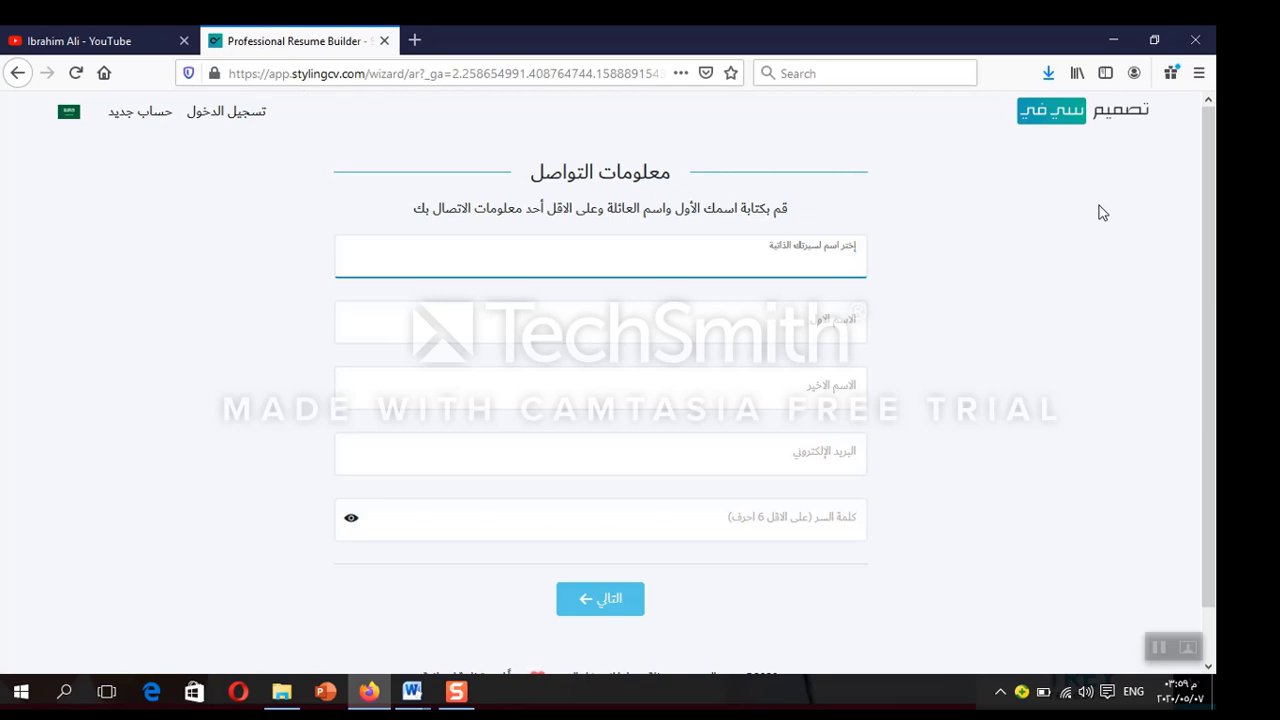
pyautogui.hotkey('alt', 'shift')
pyautogui.write('مدرس كمبيوتر')
pyautogui.click(835, 322)
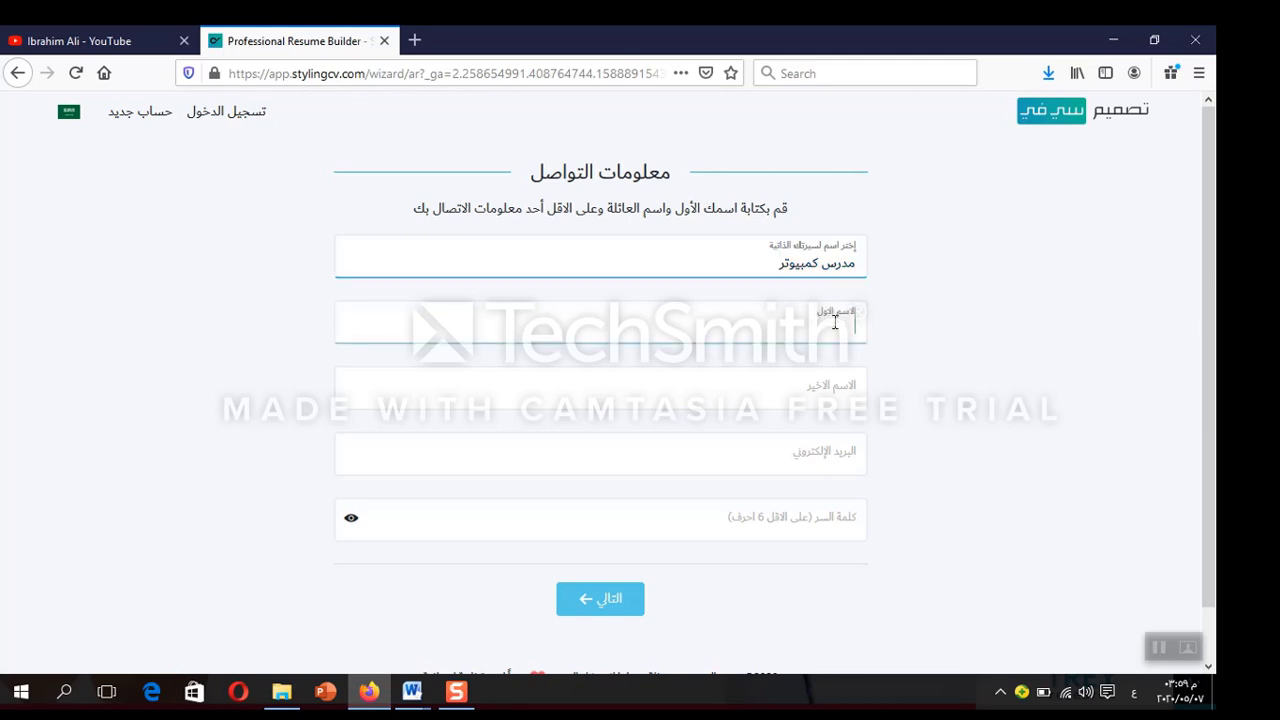
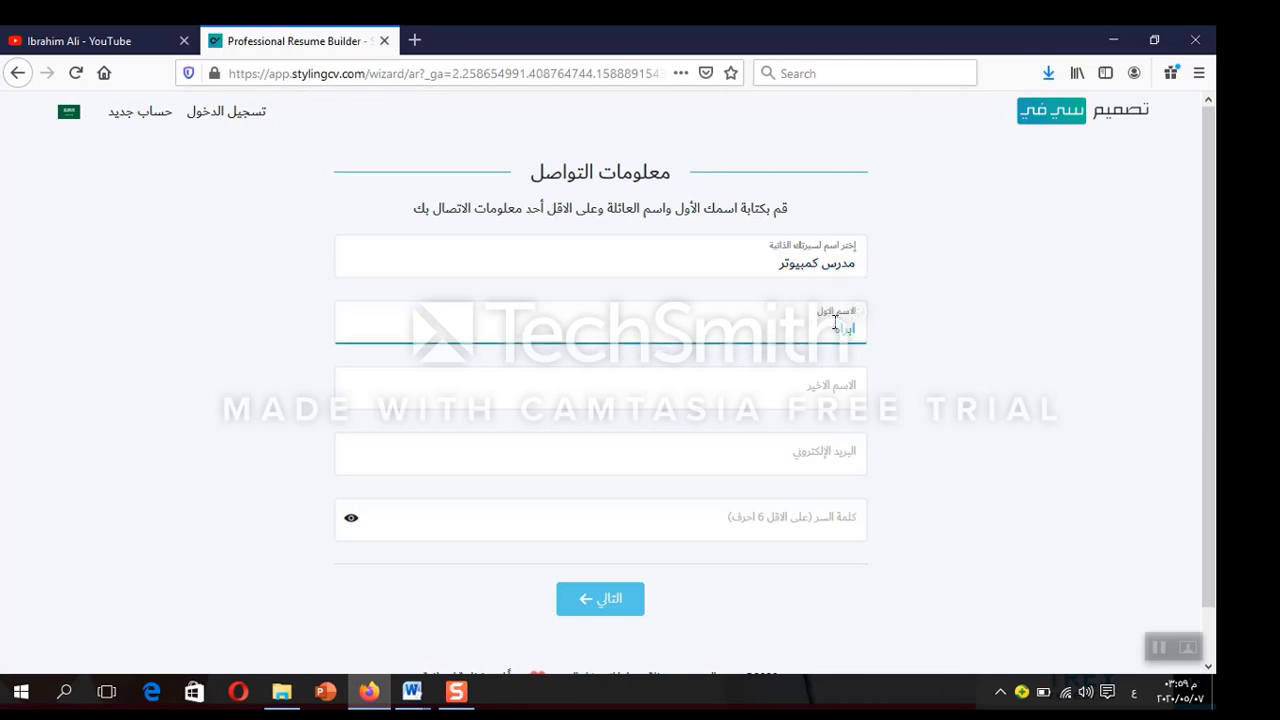
pyautogui.click(830, 390)
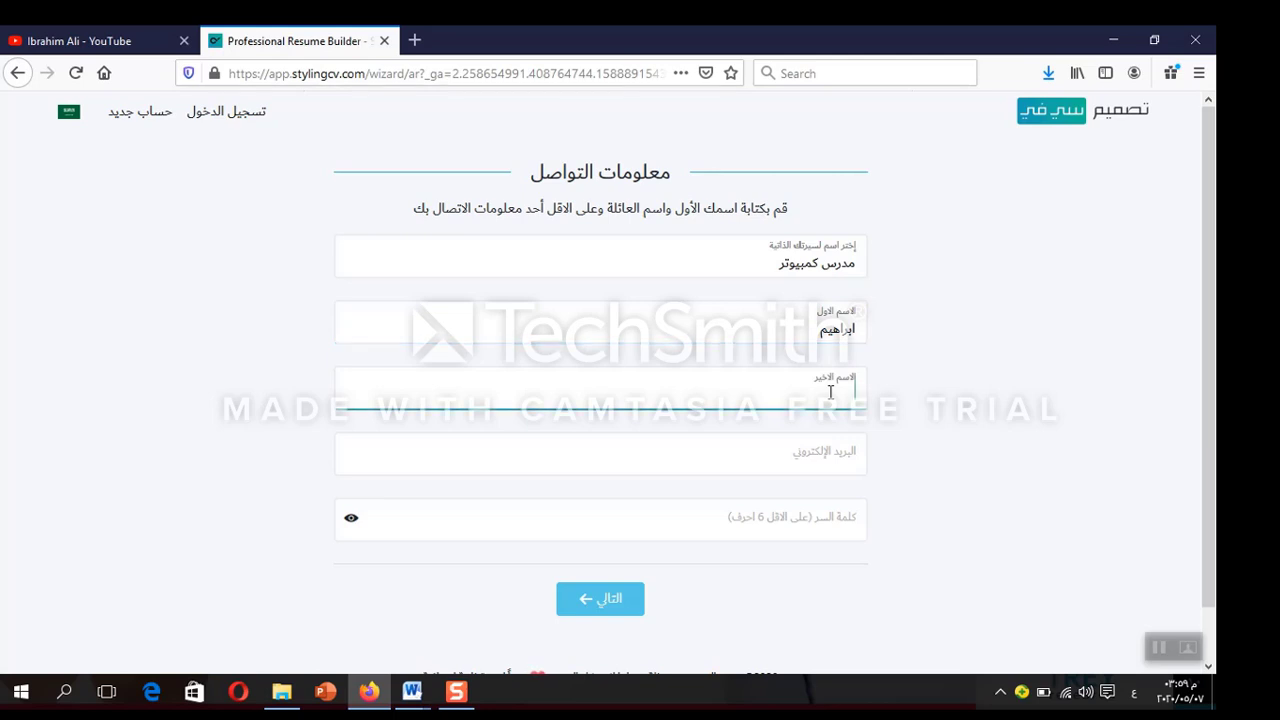
# Fill in the e-mail address and account password, then submit the contact form
pyautogui.click(819, 456)
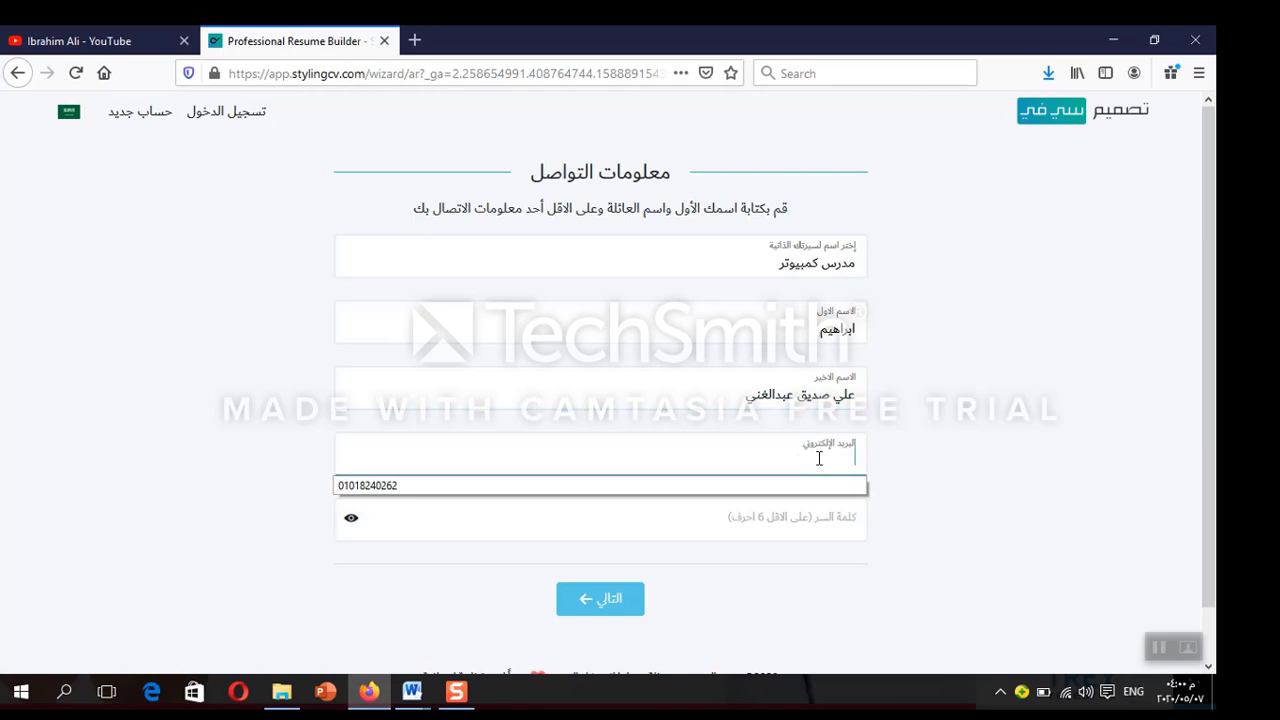
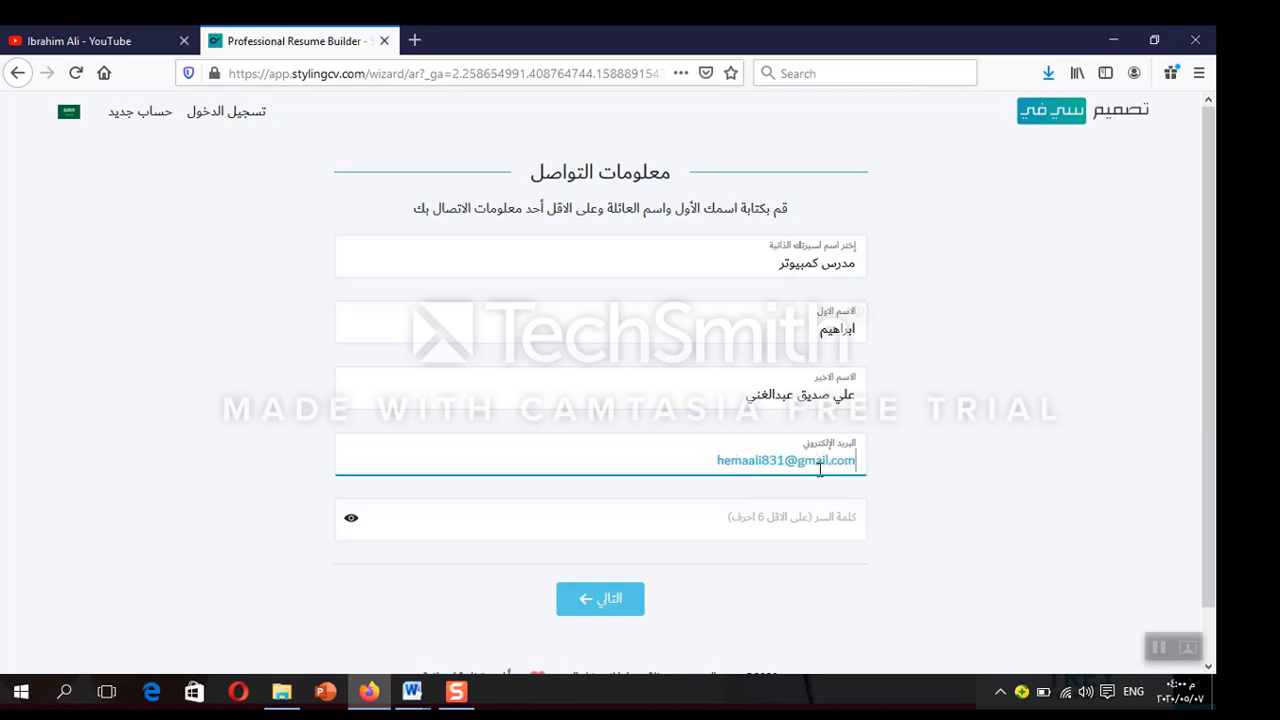
pyautogui.click(805, 523)
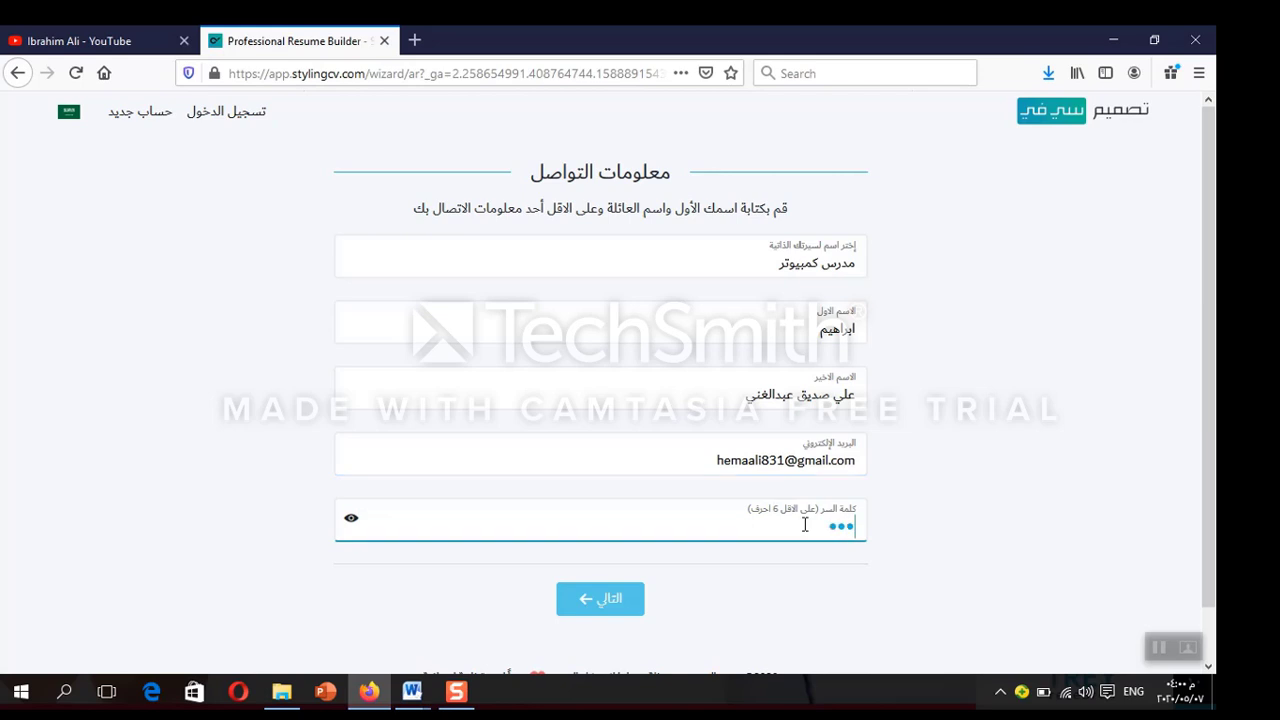
pyautogui.write('4')
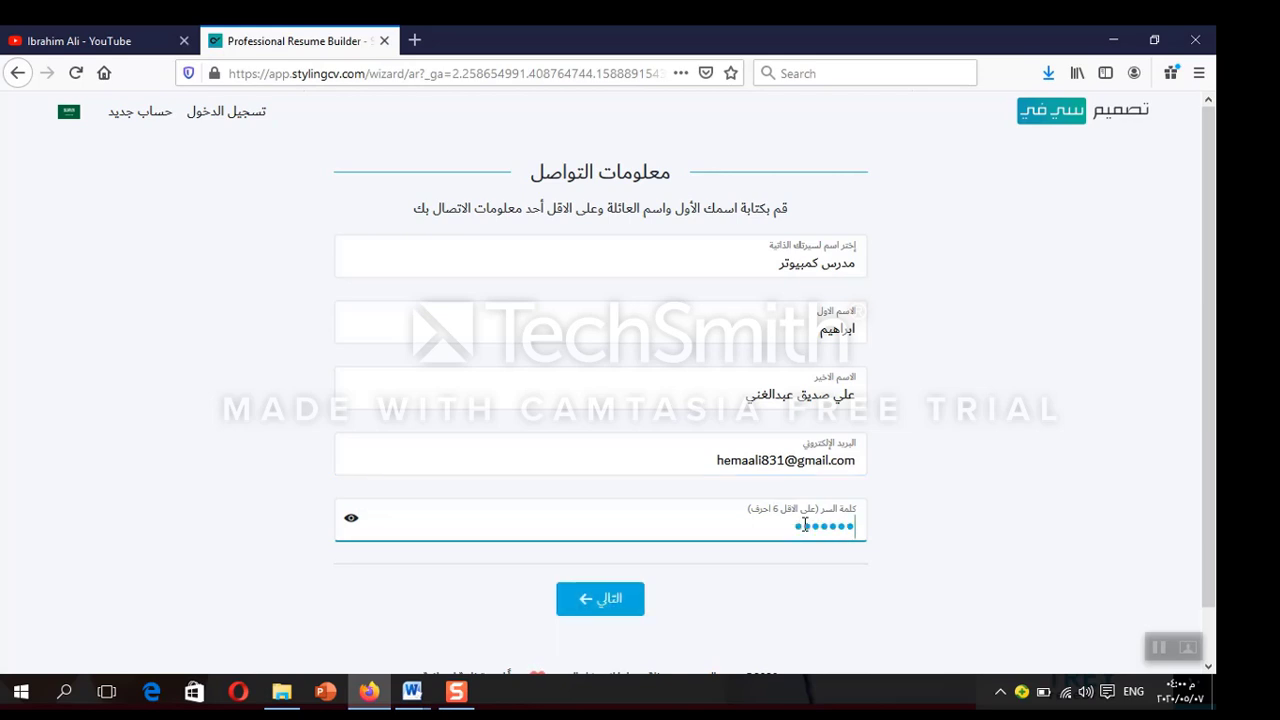
pyautogui.click(613, 622)
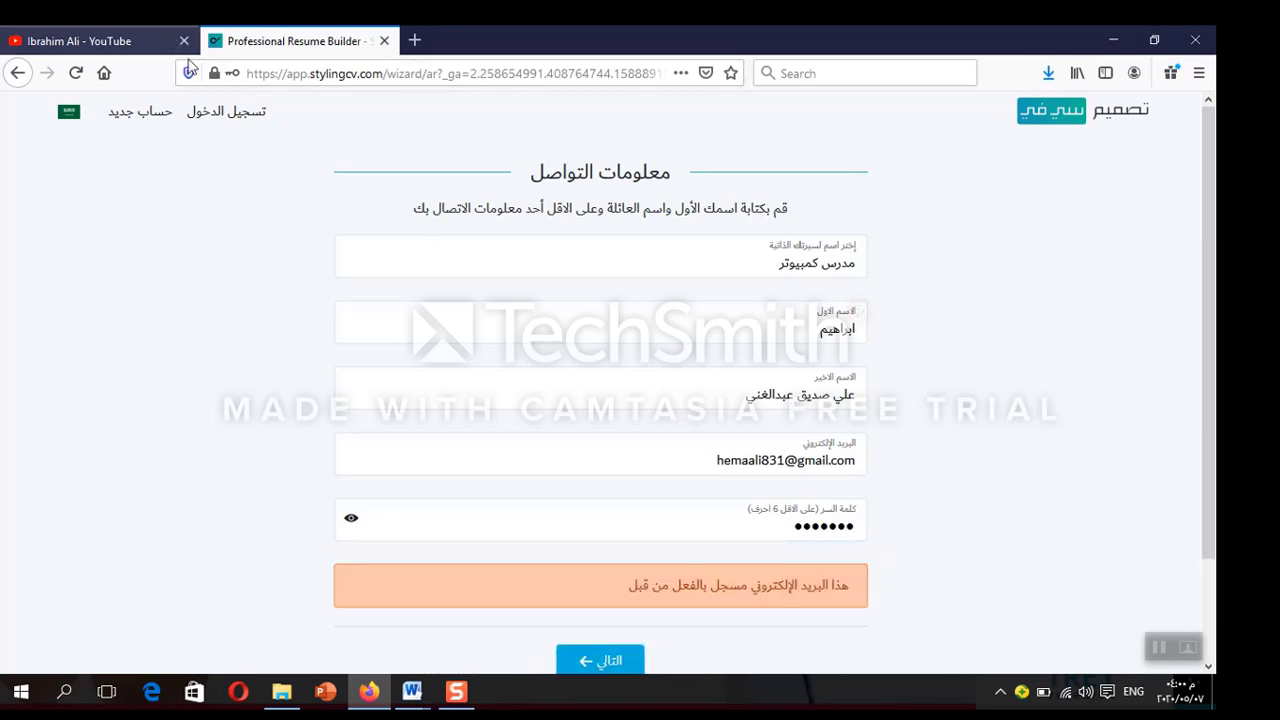
# Log in with the registered account and start a new Arabic resume in the catch-all job field
pyautogui.click(221, 116)
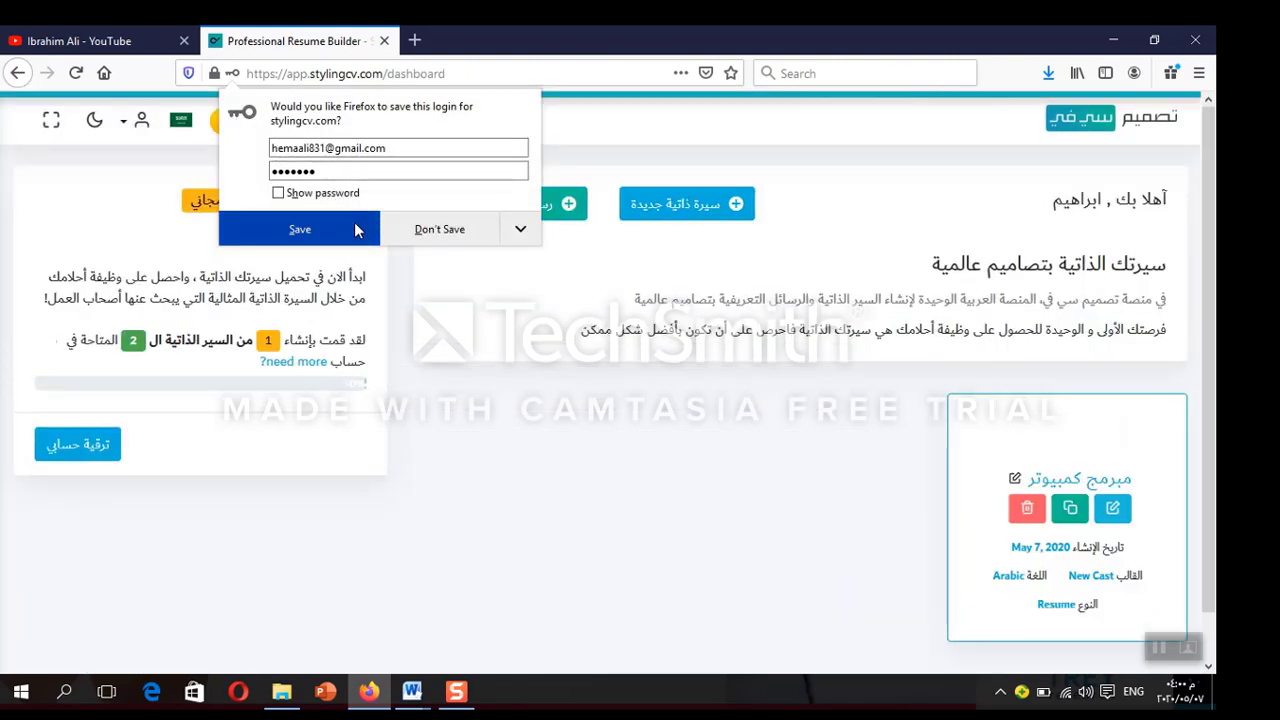
pyautogui.click(360, 230)
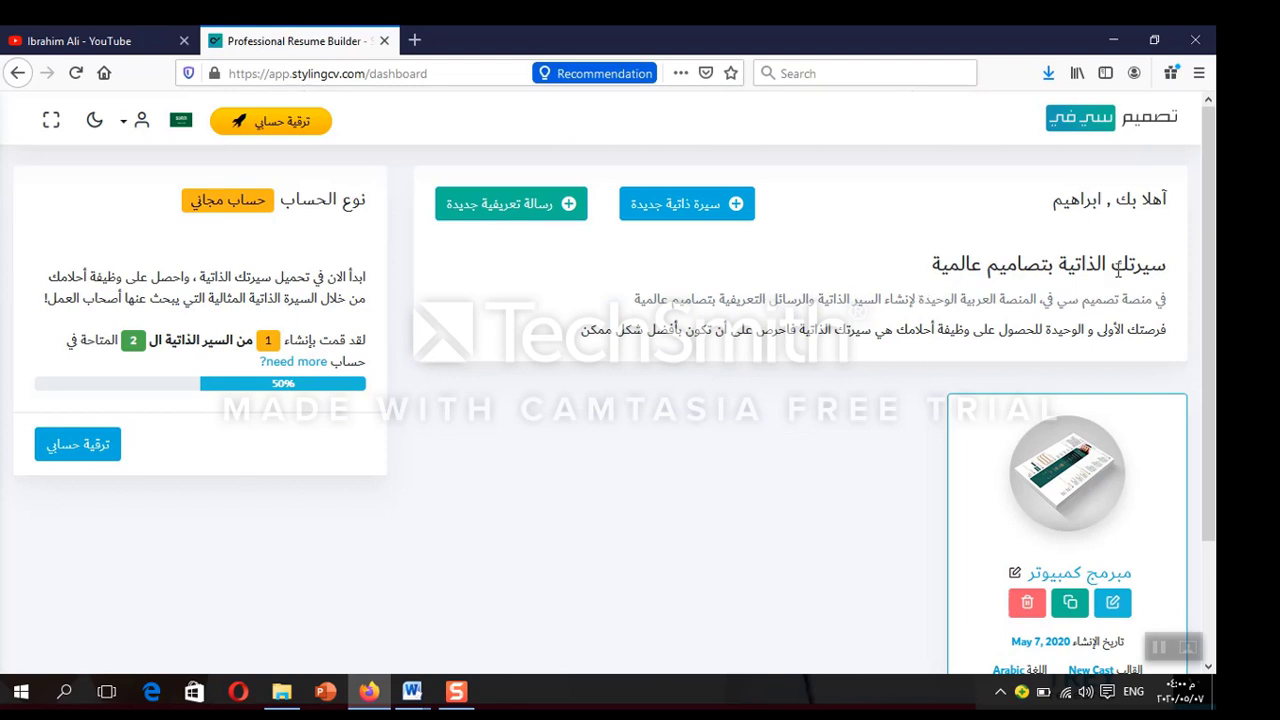
pyautogui.click(680, 212)
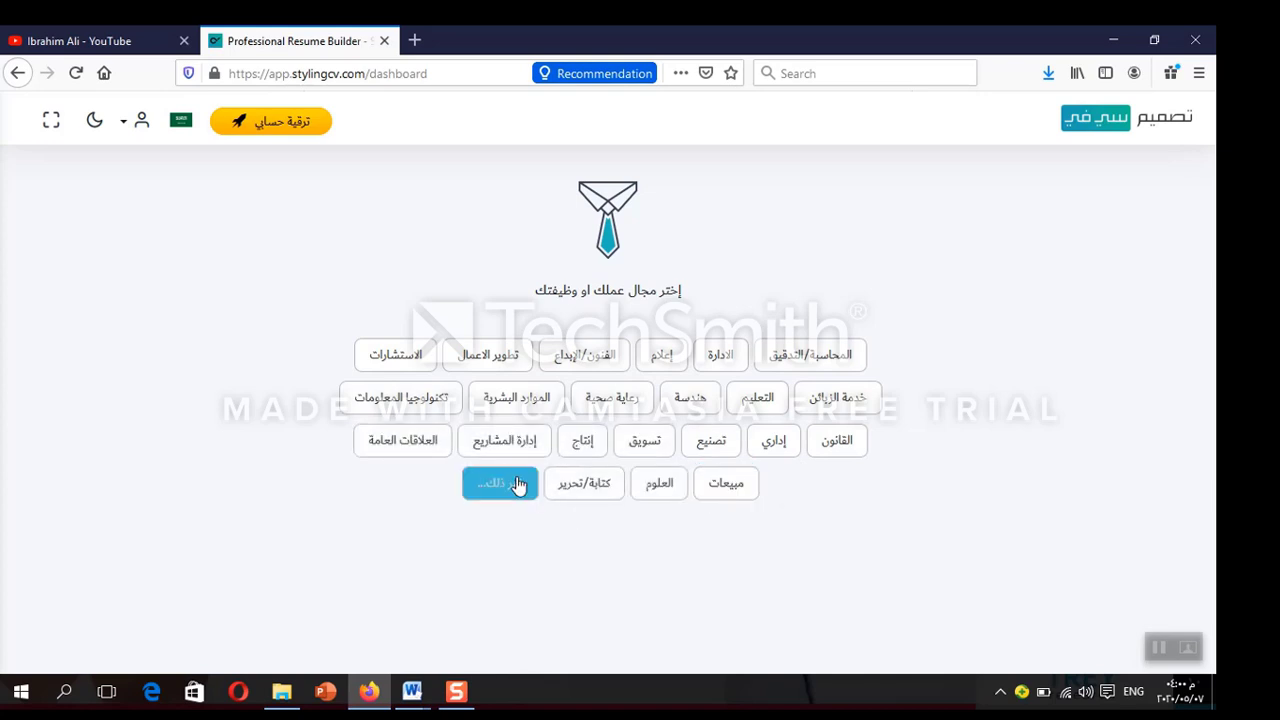
pyautogui.click(427, 410)
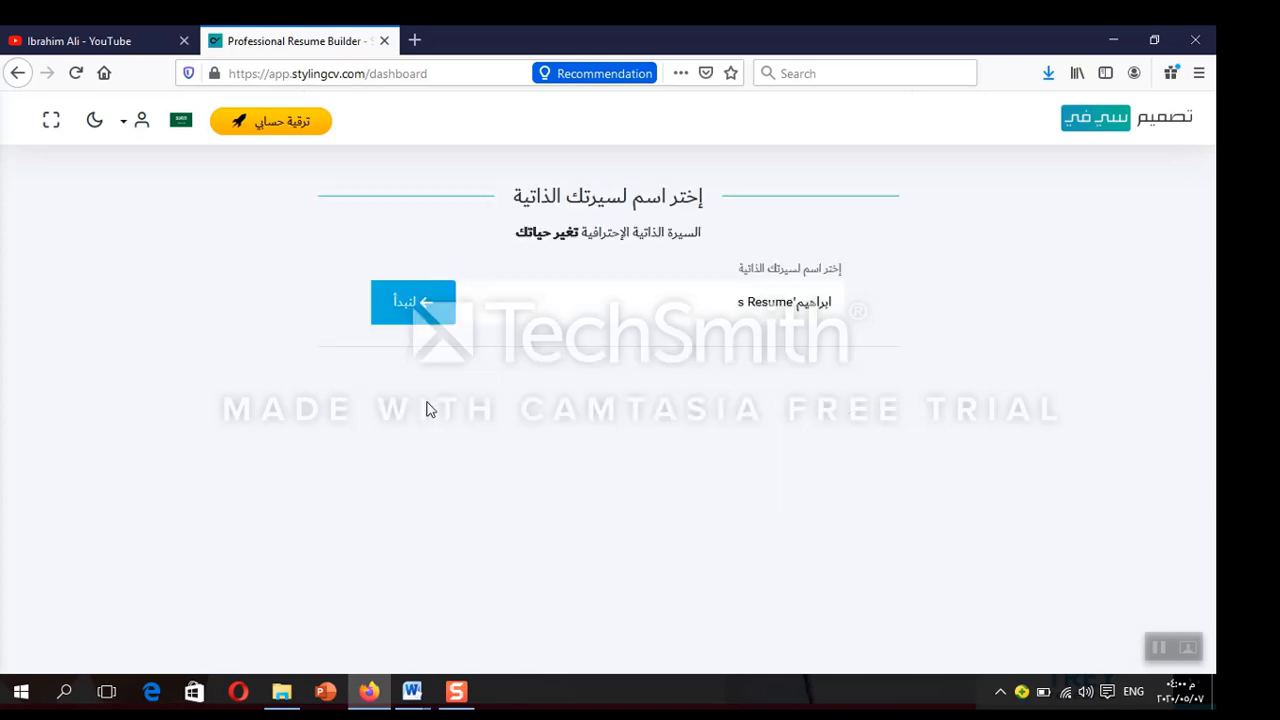
pyautogui.click(418, 310)
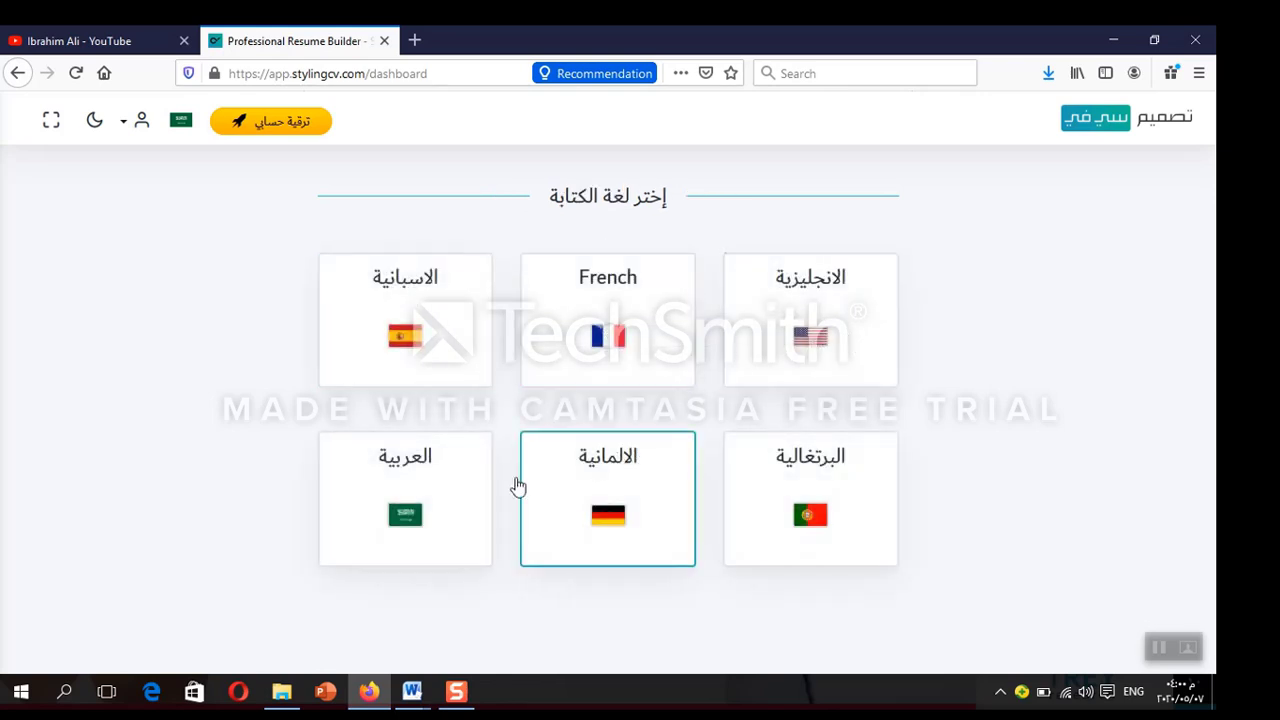
pyautogui.click(463, 486)
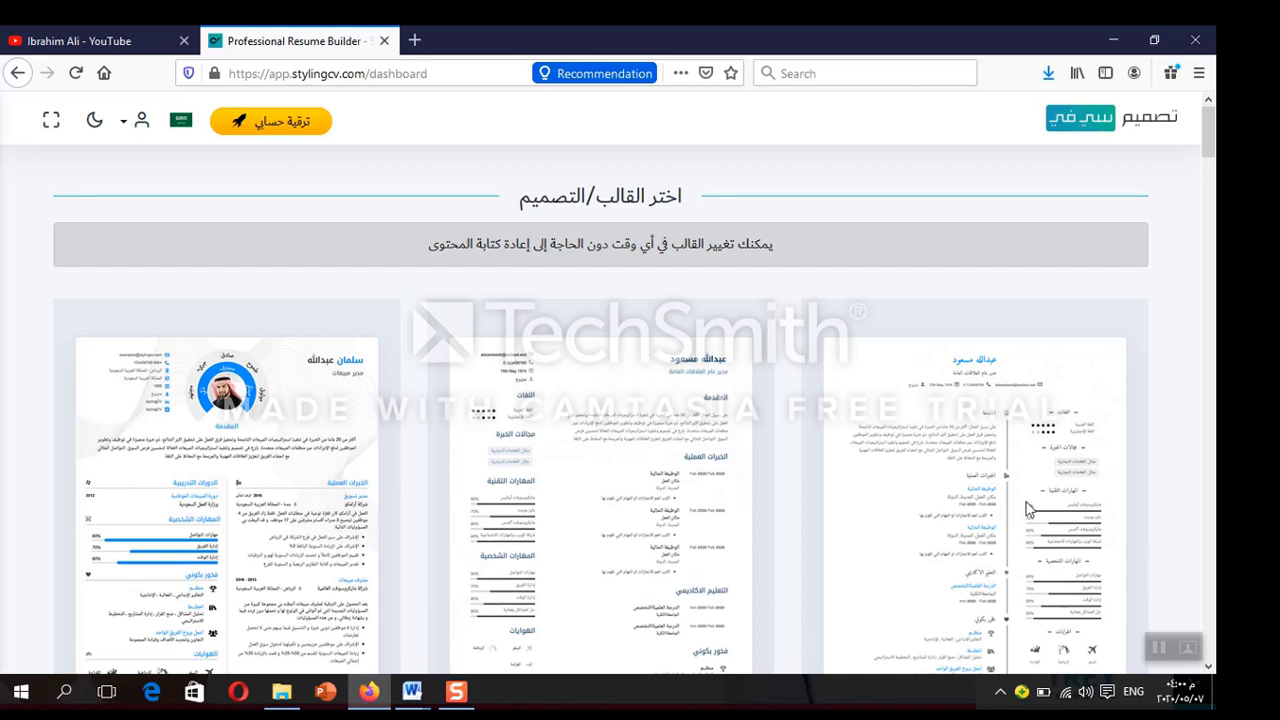
# Pick the third template and the 2–6 years mid-level experience option
pyautogui.scroll(-5, 770, 330)
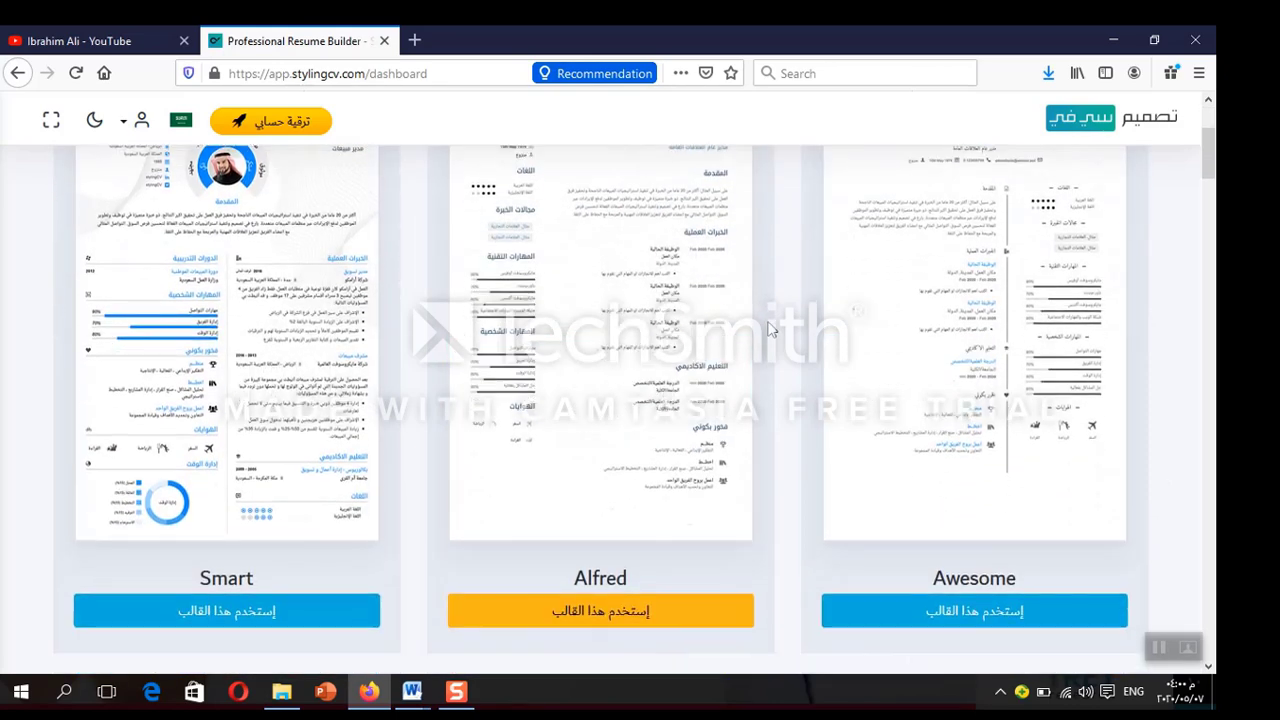
pyautogui.scroll(-2, 770, 330)
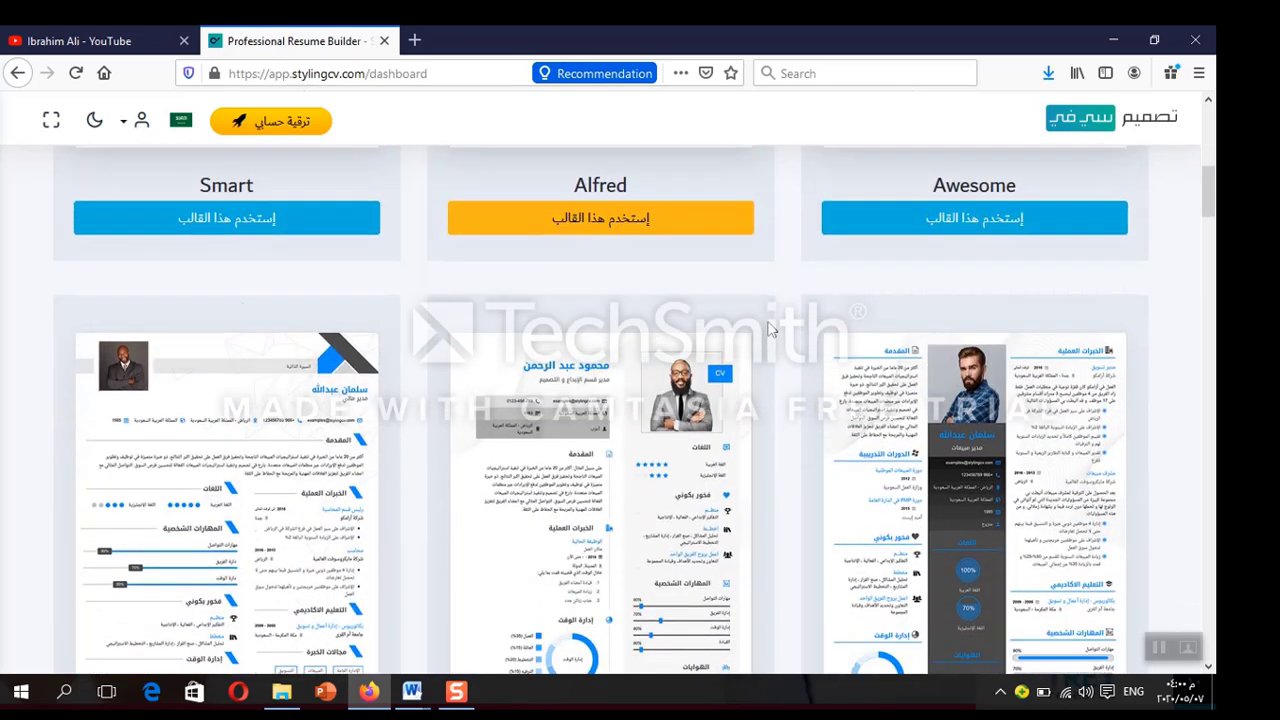
pyautogui.click(920, 440)
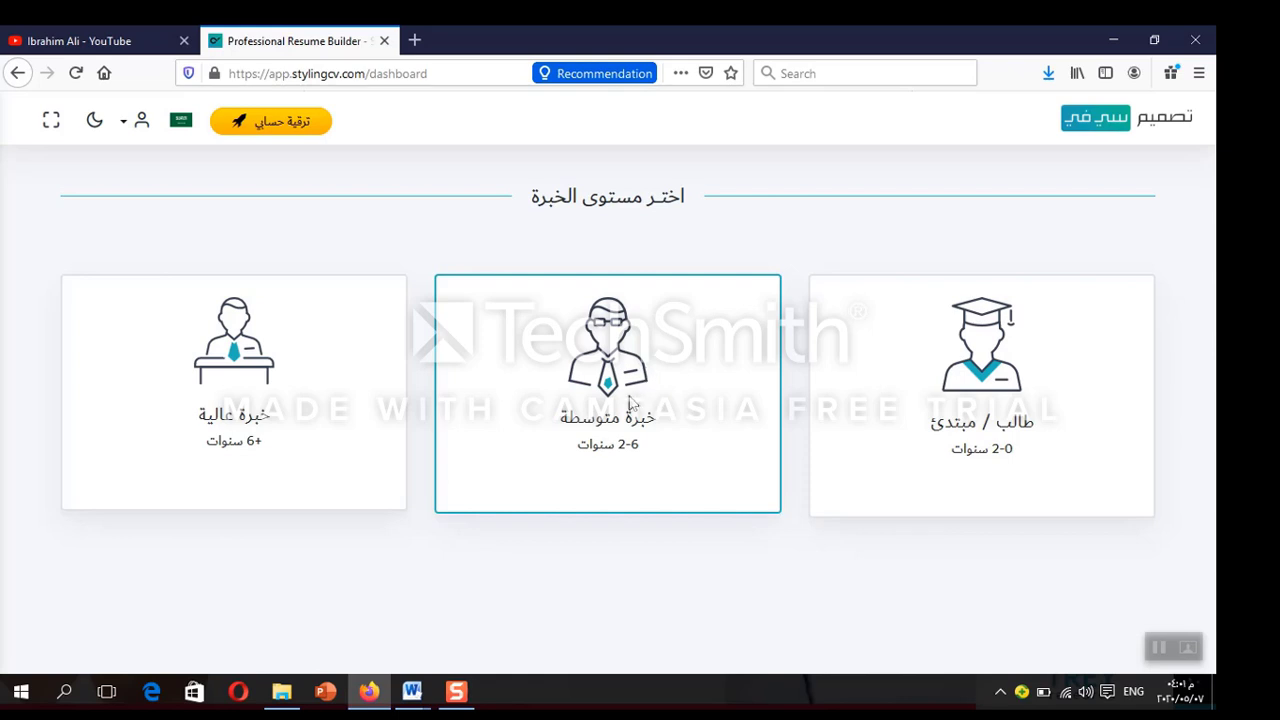
pyautogui.click(633, 402)
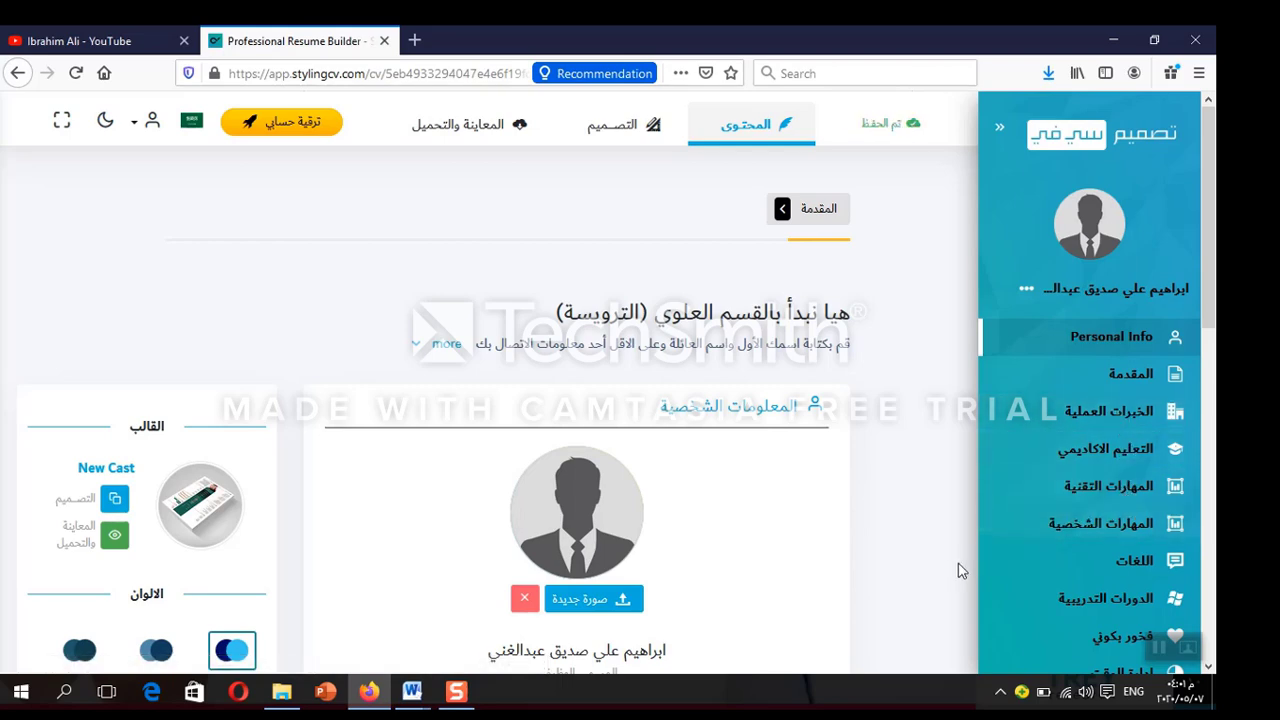
# Upload the personal photo as the profile picture, adjust its crop and save it
pyautogui.scroll(-4, 957, 570)
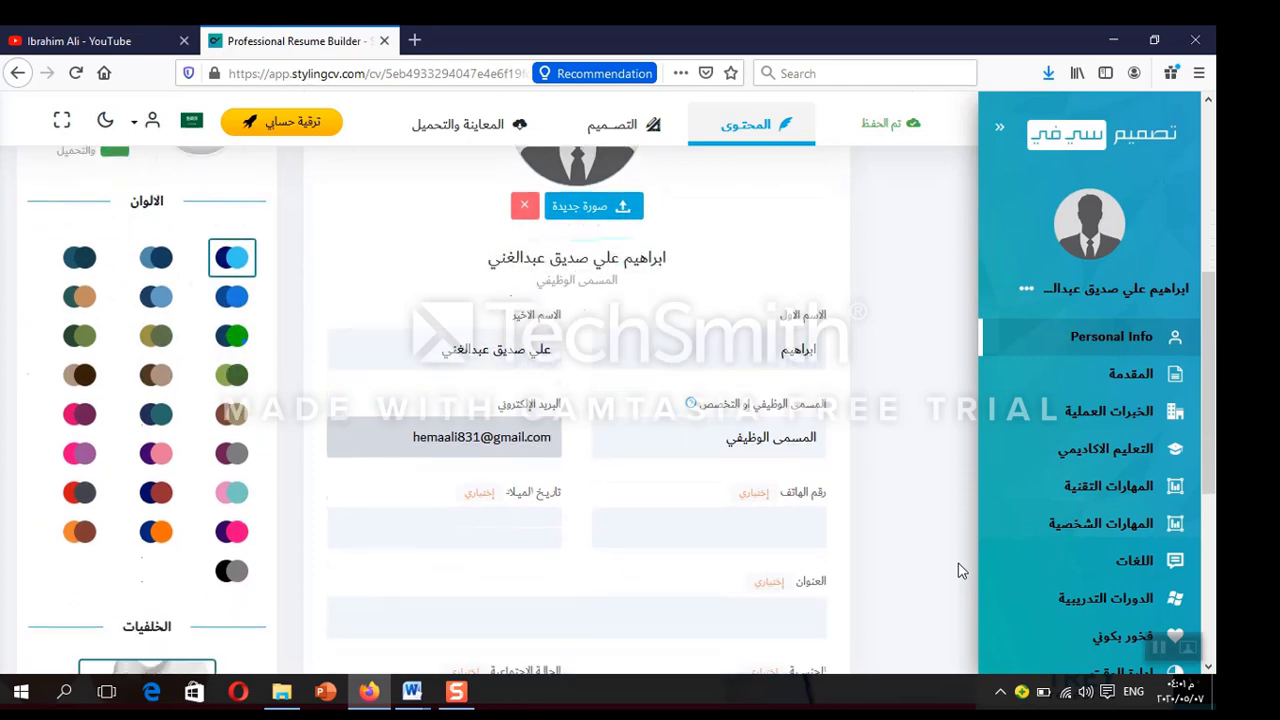
pyautogui.scroll(-2, 957, 570)
pyautogui.scroll(4, 957, 570)
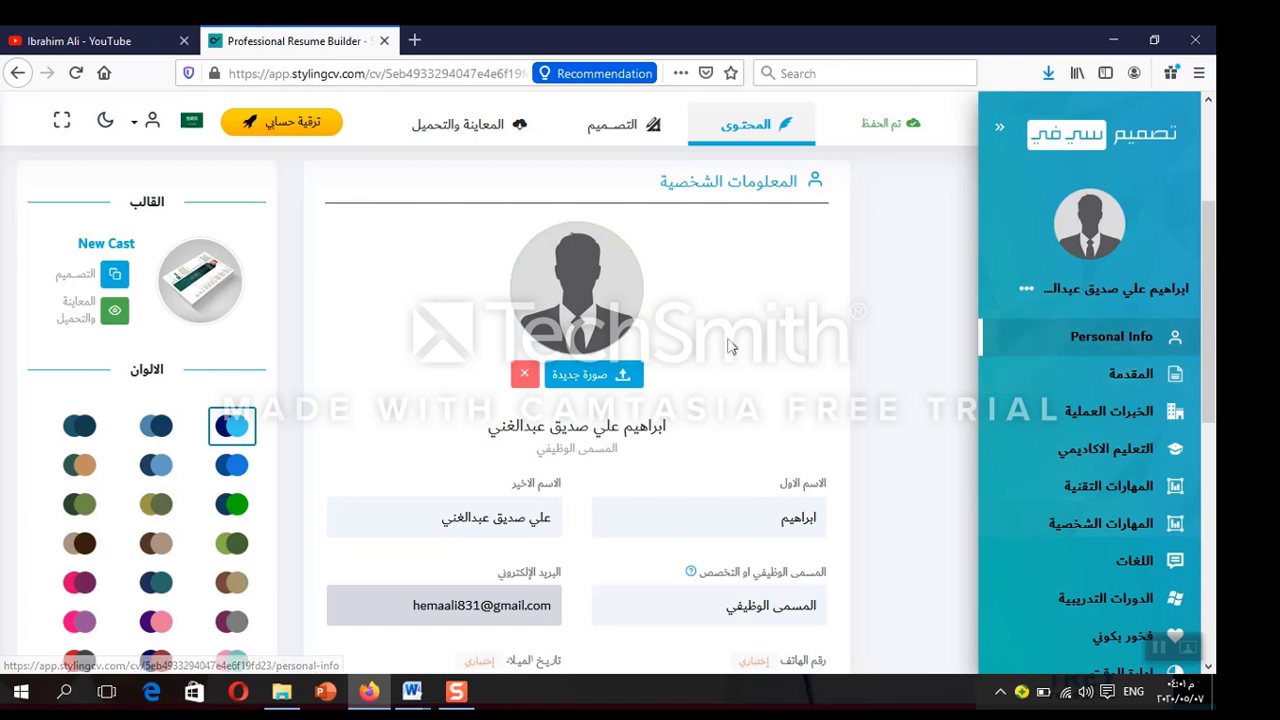
pyautogui.click(606, 379)
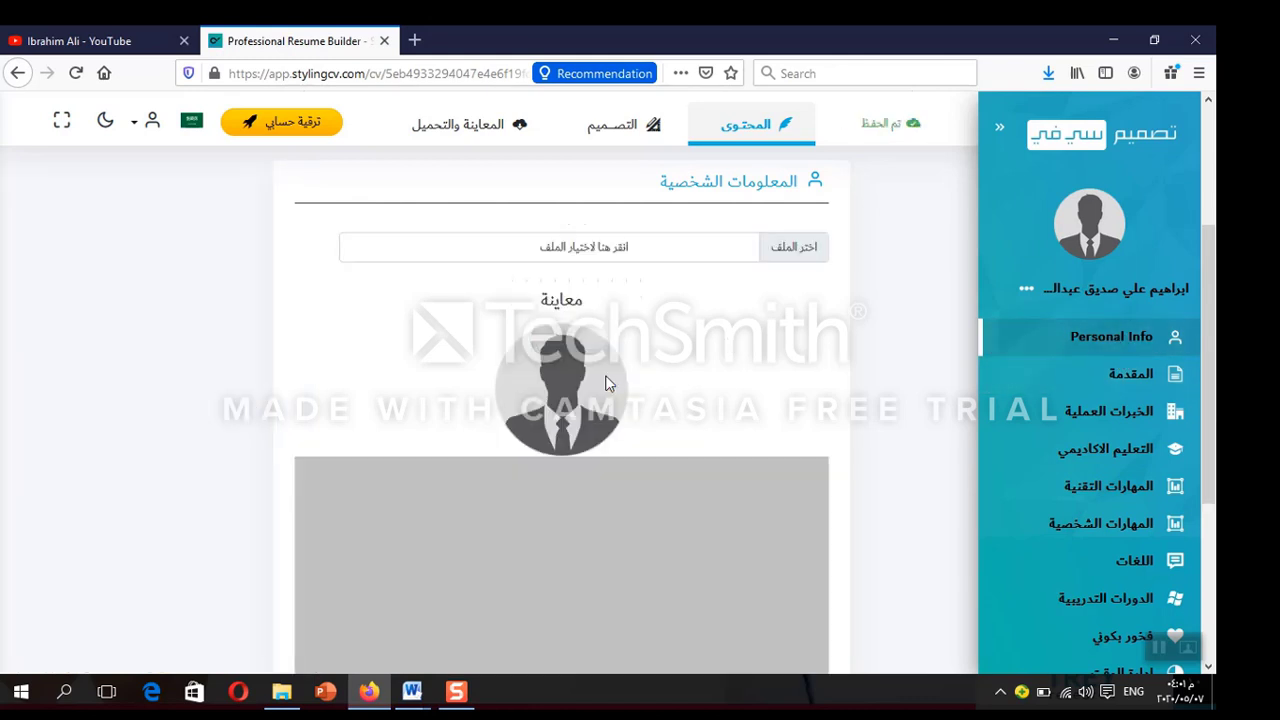
pyautogui.click(810, 250)
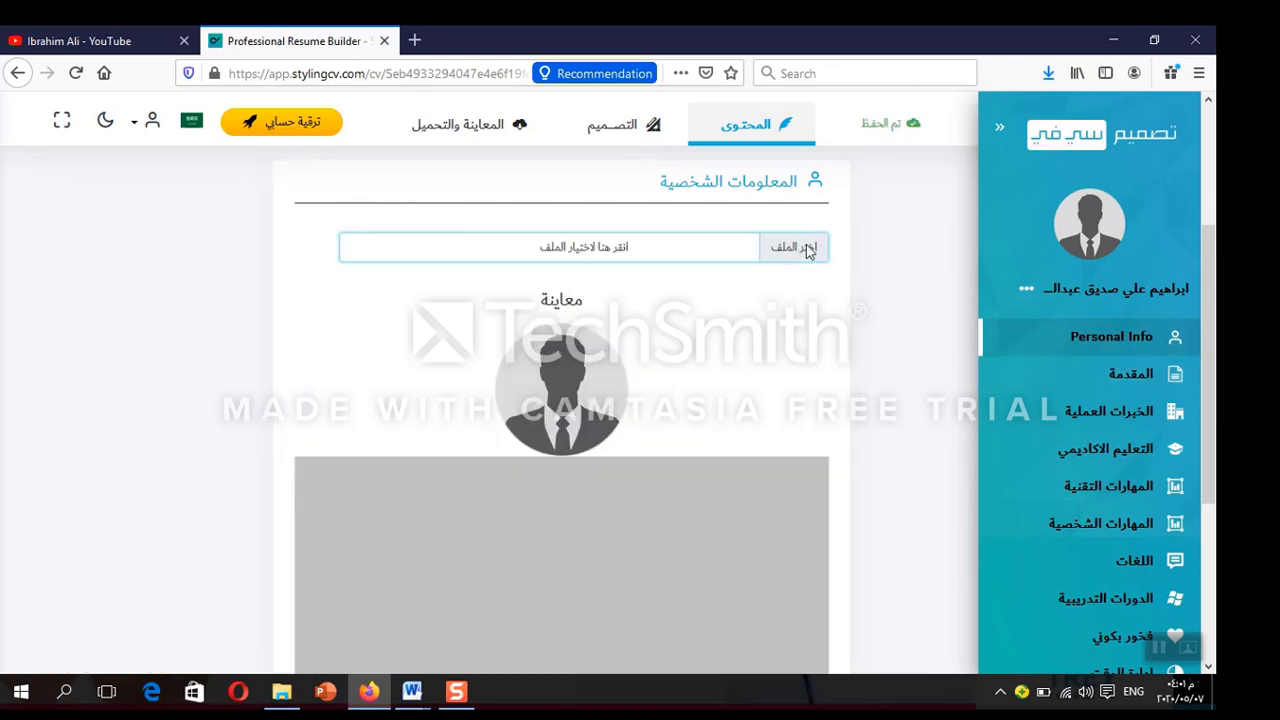
pyautogui.click(434, 262)
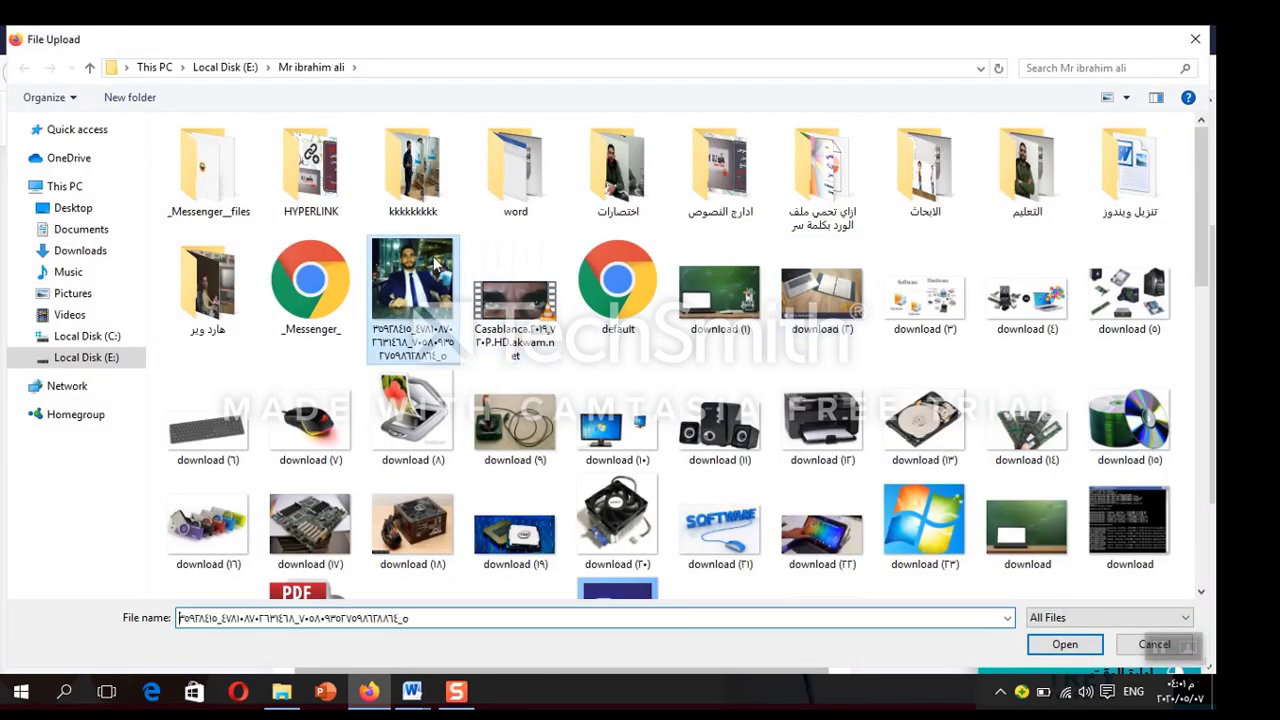
pyautogui.doubleClick(433, 257)
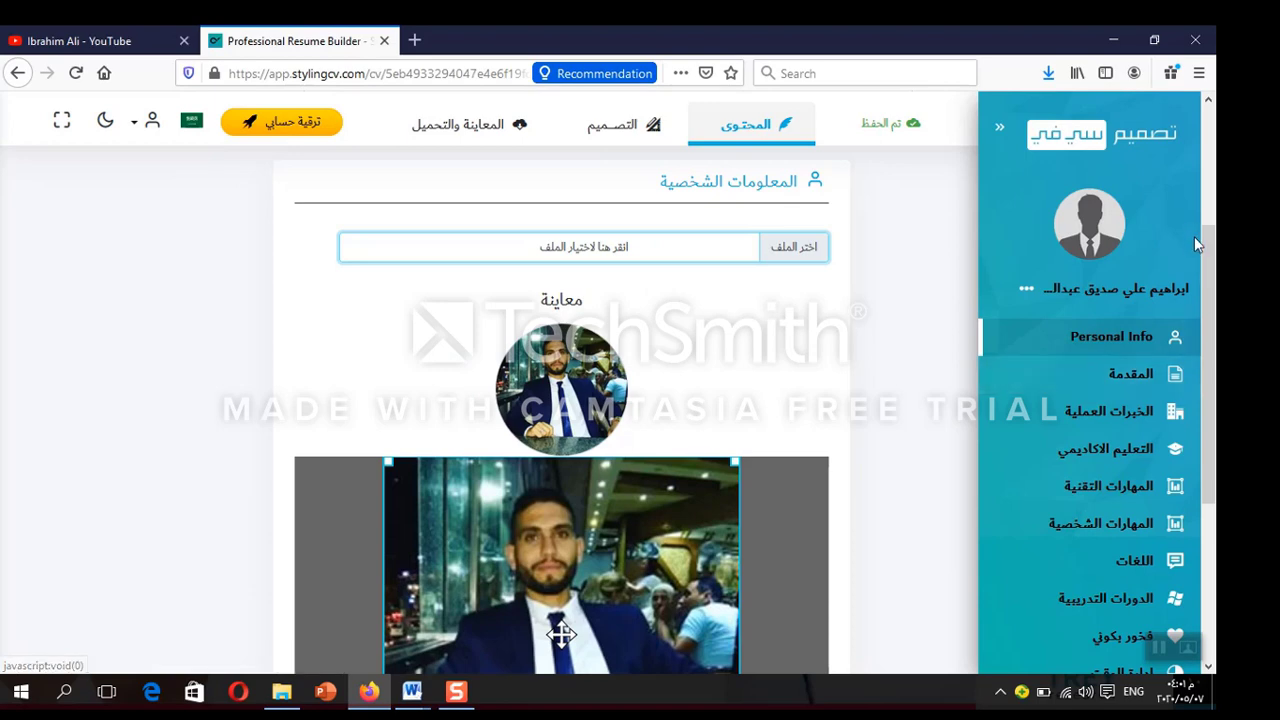
pyautogui.moveTo(1210, 268); pyautogui.dragTo(1203, 383)
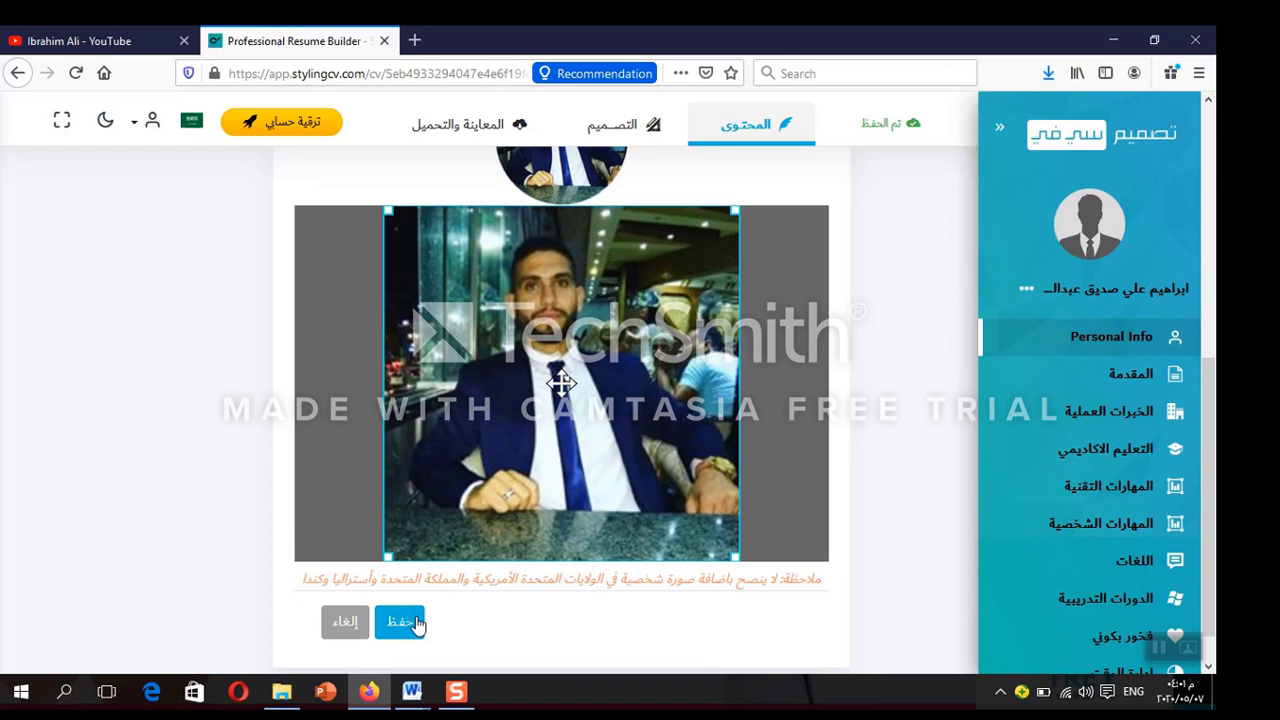
pyautogui.click(417, 624)
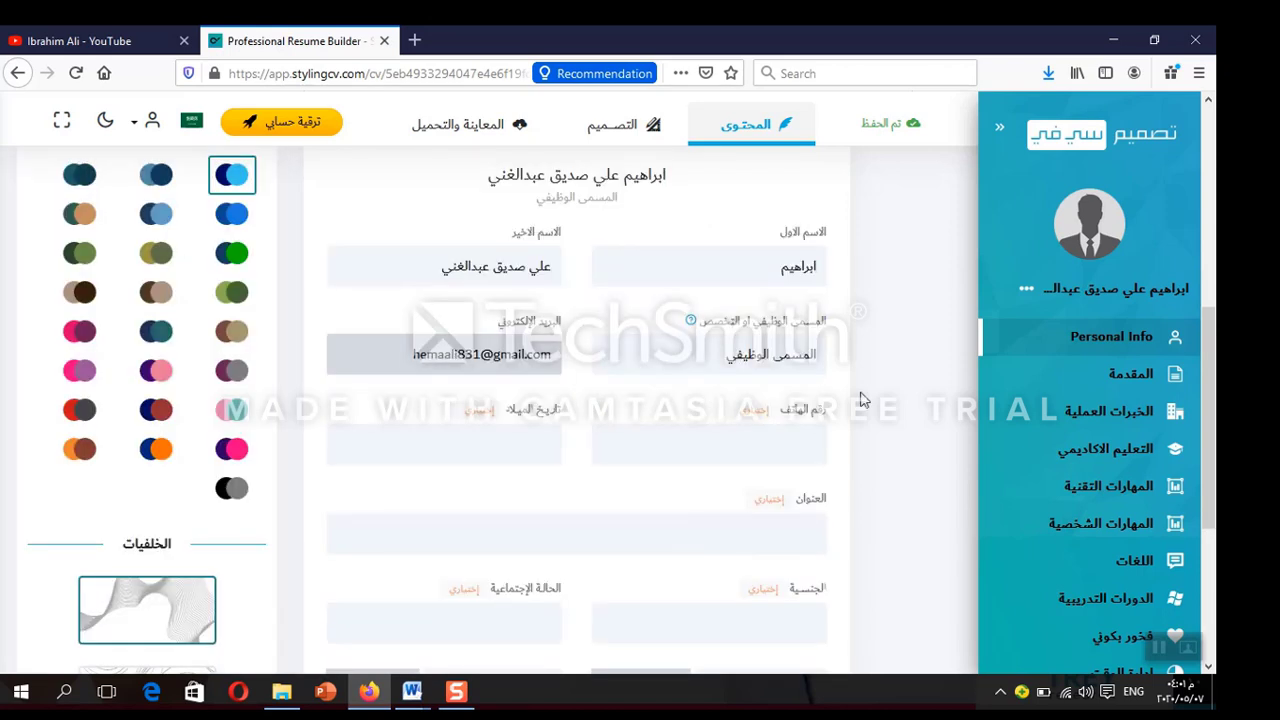
pyautogui.click(781, 441)
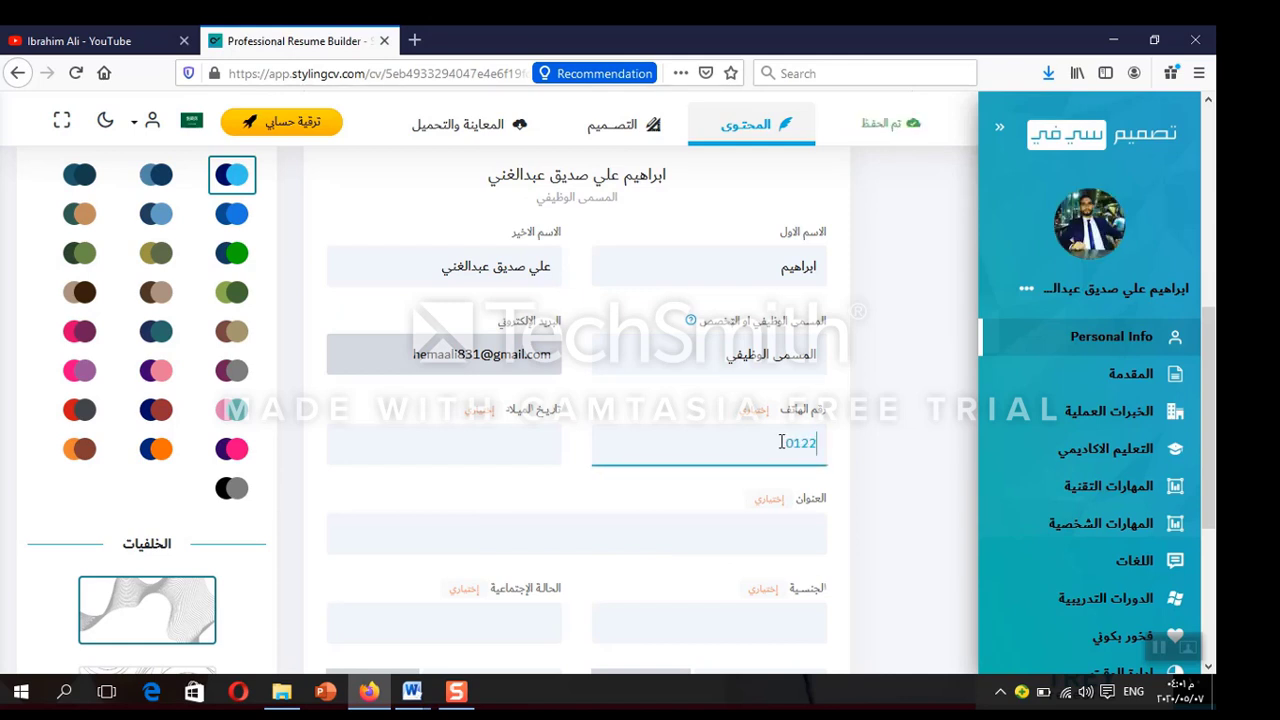
pyautogui.click(517, 443)
pyautogui.write('111')
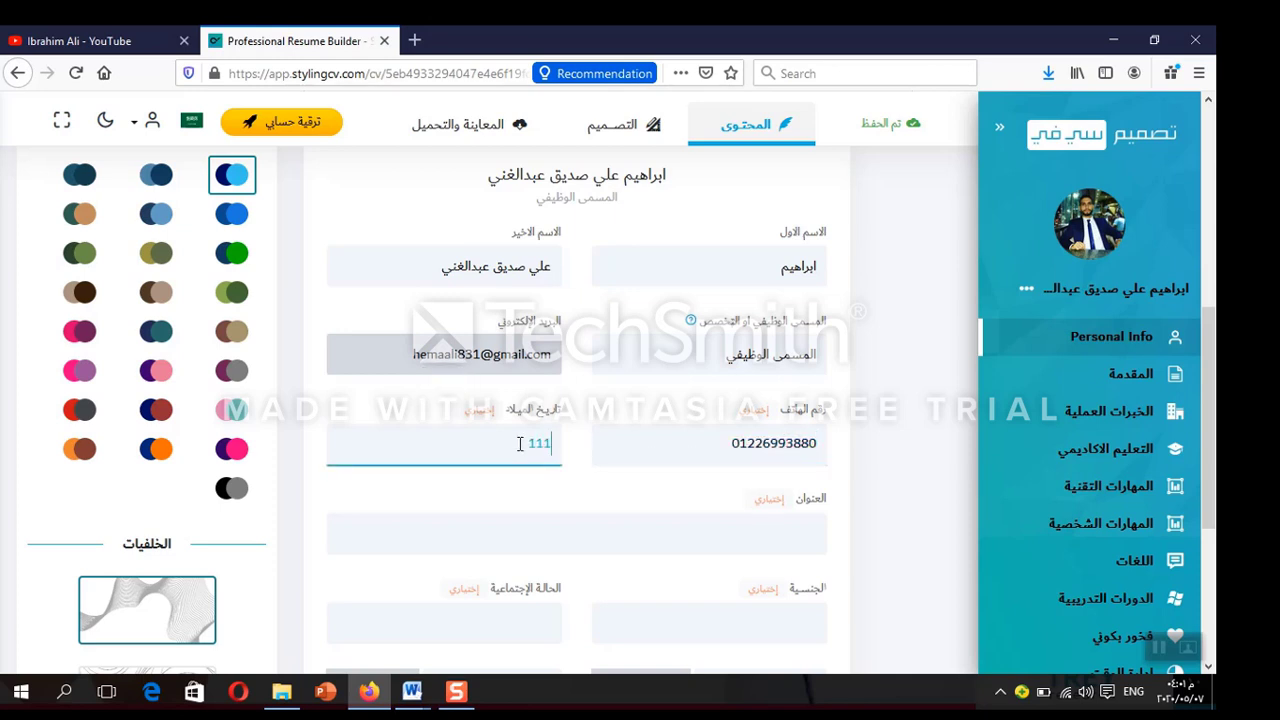
pyautogui.press('BackSpace')
pyautogui.write('L')
pyautogui.press('BackSpace')
pyautogui.write('-1-1992')
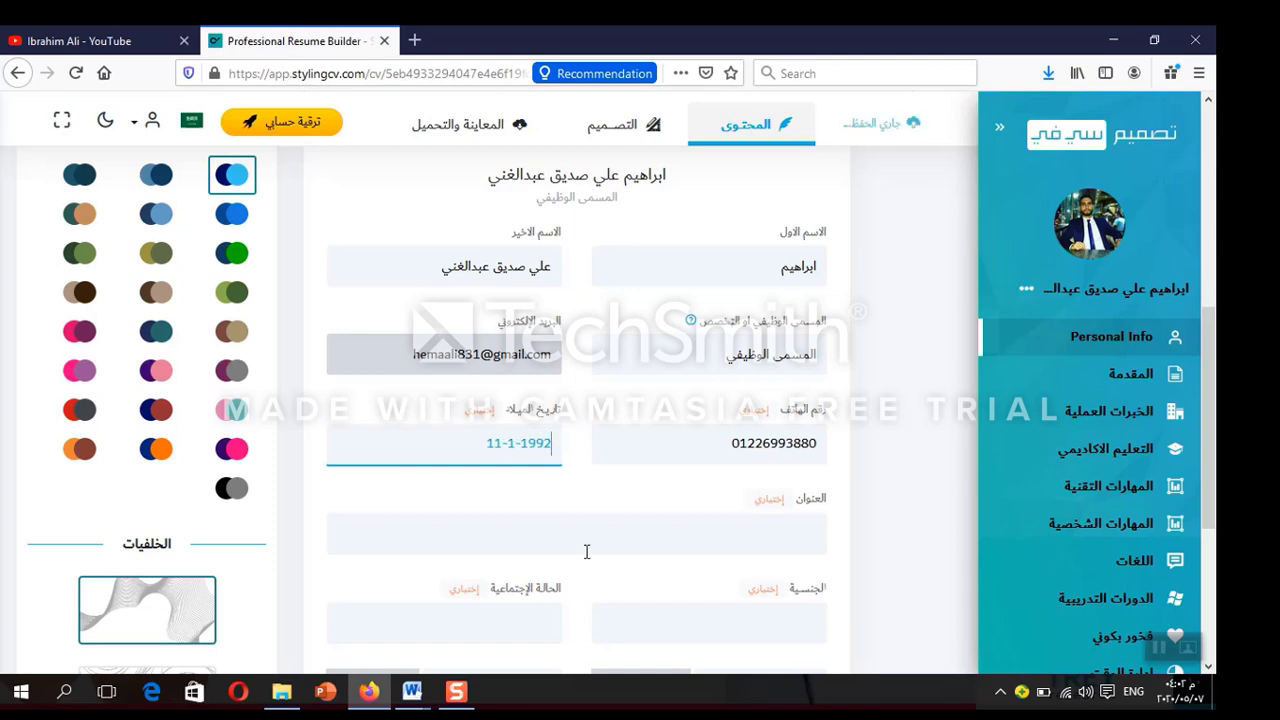
# Type the Arabic address, nationality مصري and marital status متزوج
pyautogui.click(783, 532)
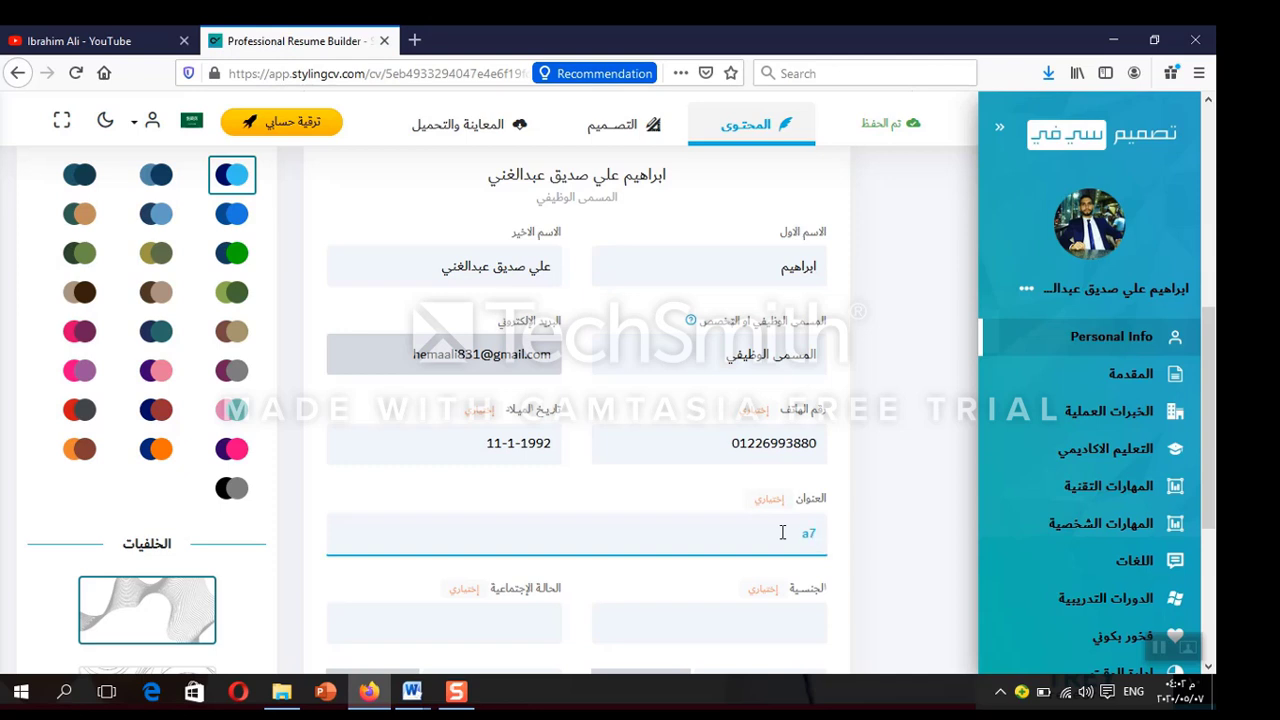
pyautogui.press('BackSpace')
pyautogui.press('BackSpace')
pyautogui.hotkey('alt', 'shift')
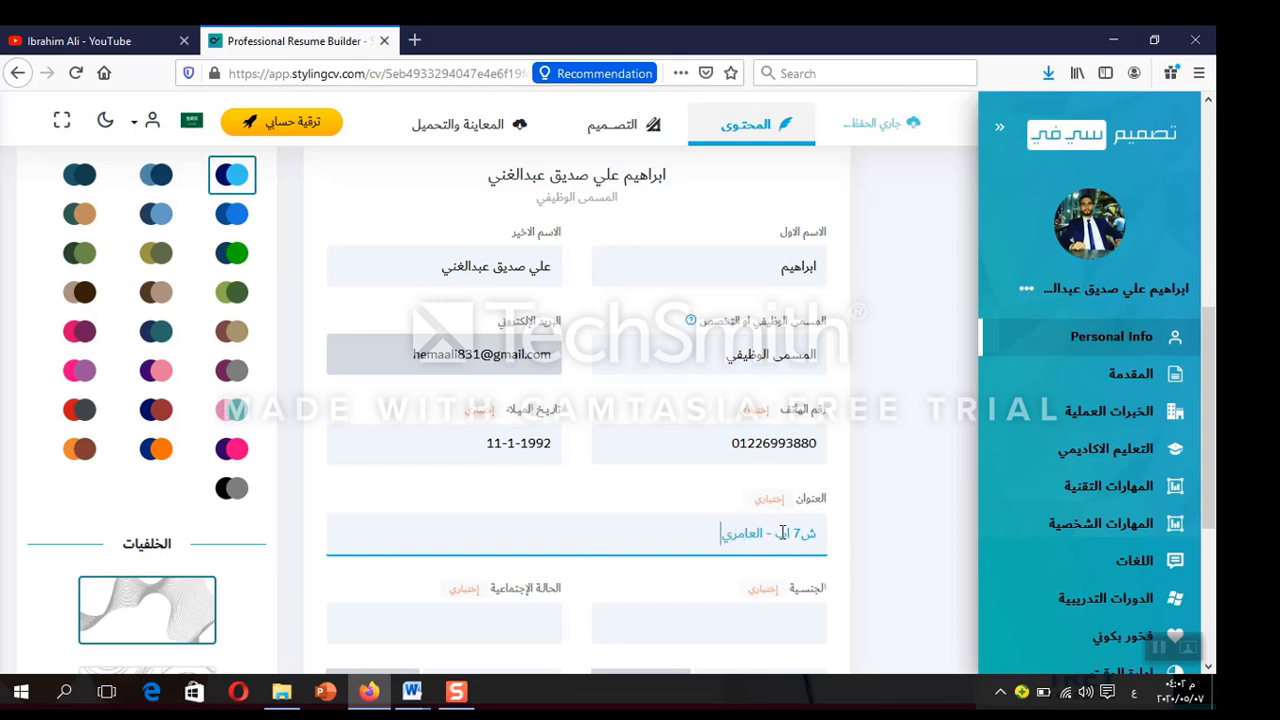
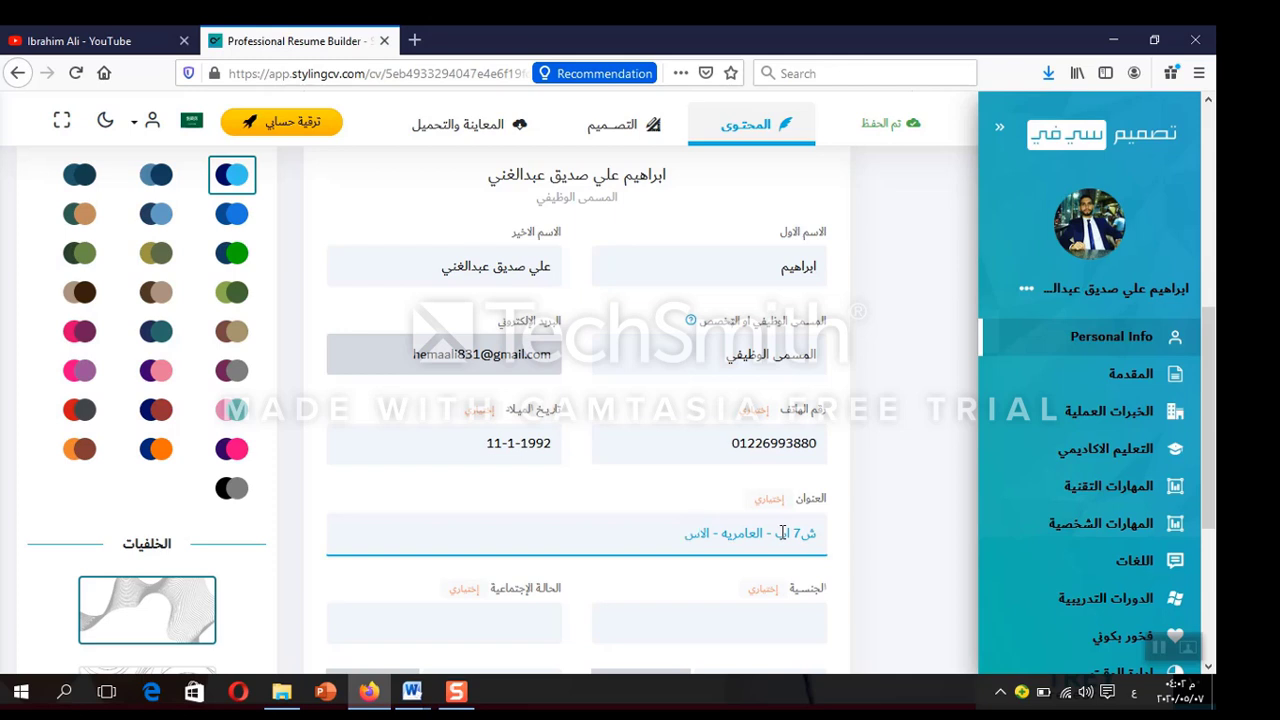
pyautogui.click(762, 622)
pyautogui.write('مص')
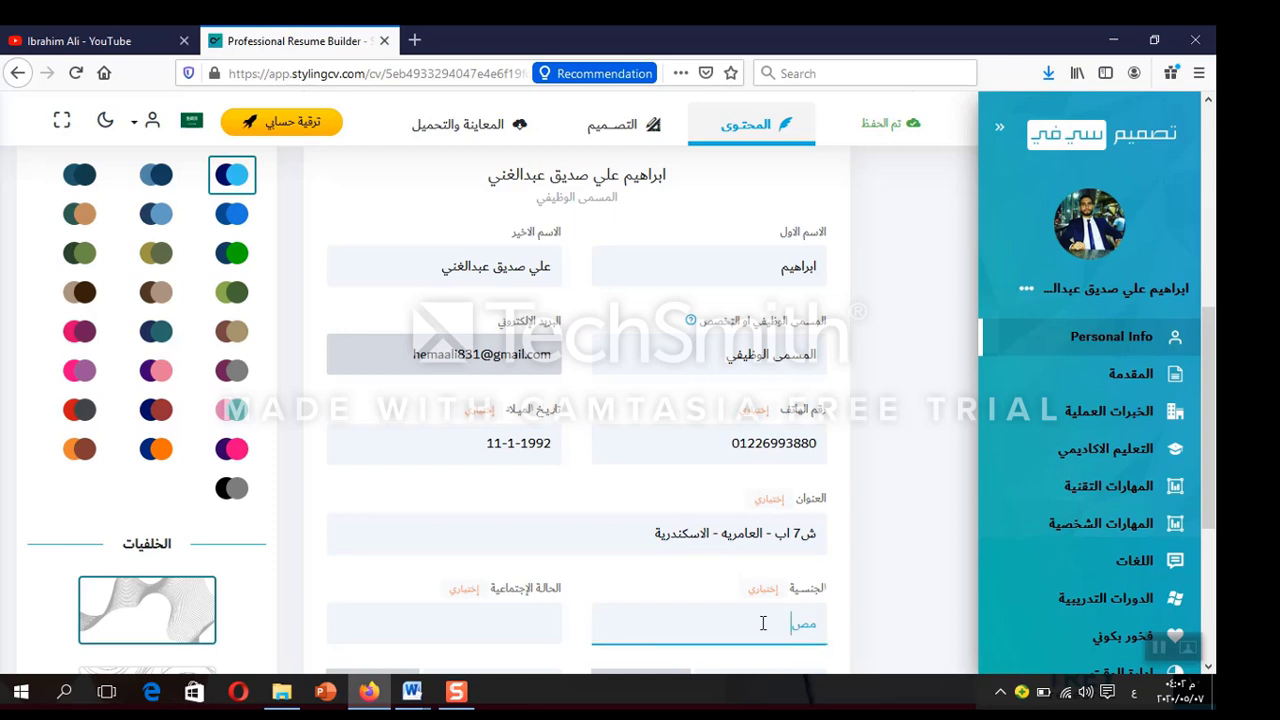
pyautogui.write('ري')
pyautogui.click(518, 636)
pyautogui.write('متزوج')
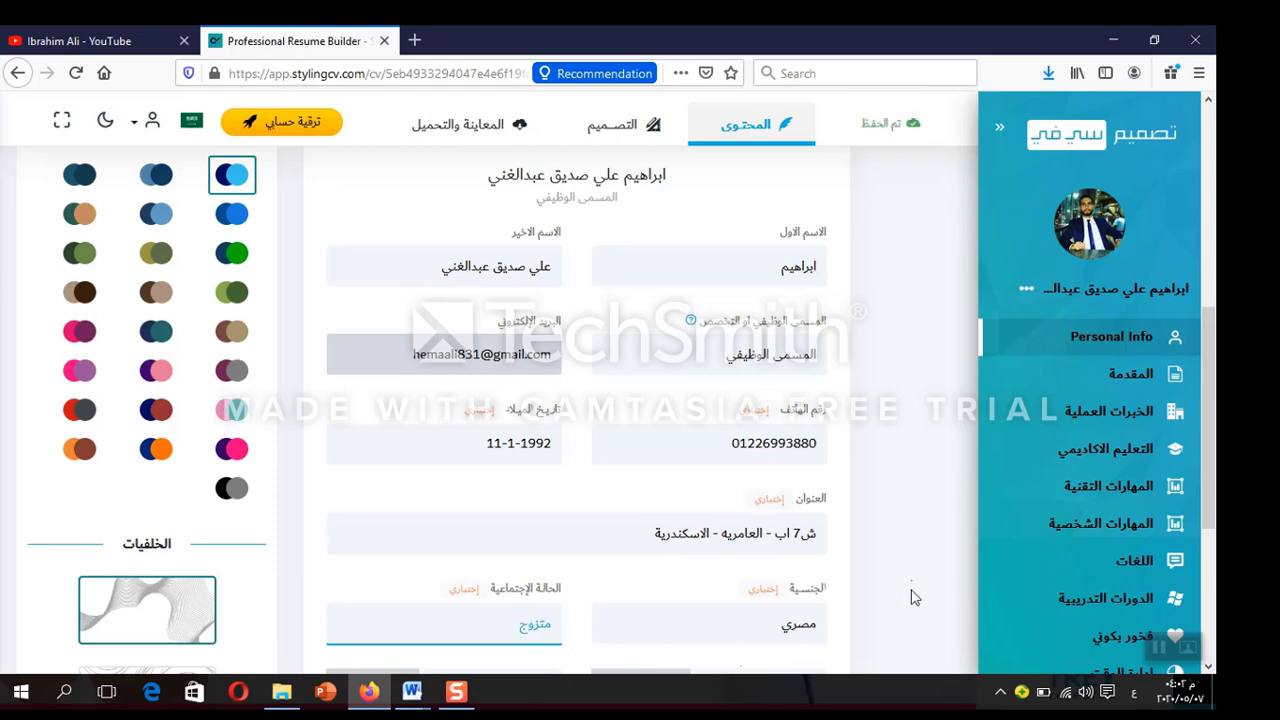
pyautogui.click(911, 578)
pyautogui.scroll(-5, 911, 586)
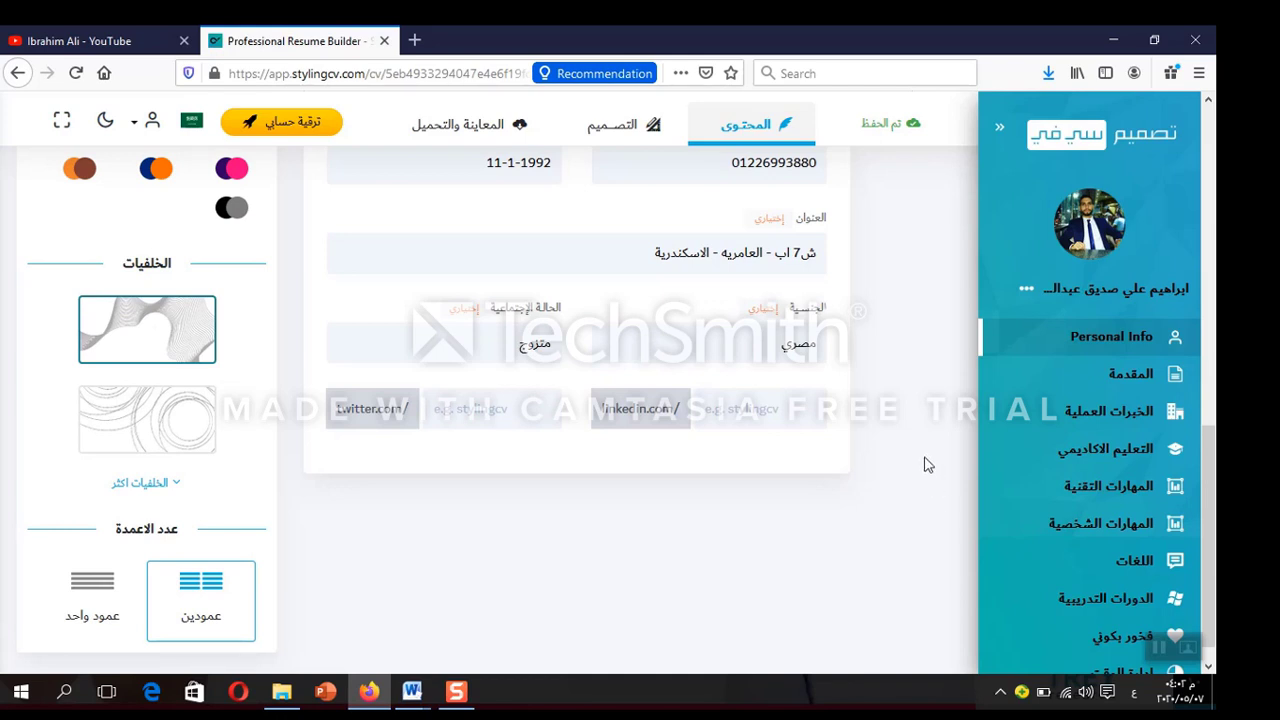
# Replace the introduction's bracketed placeholder with 'مدرسة الاخلاص', save, and go to work experience
pyautogui.click(1133, 374)
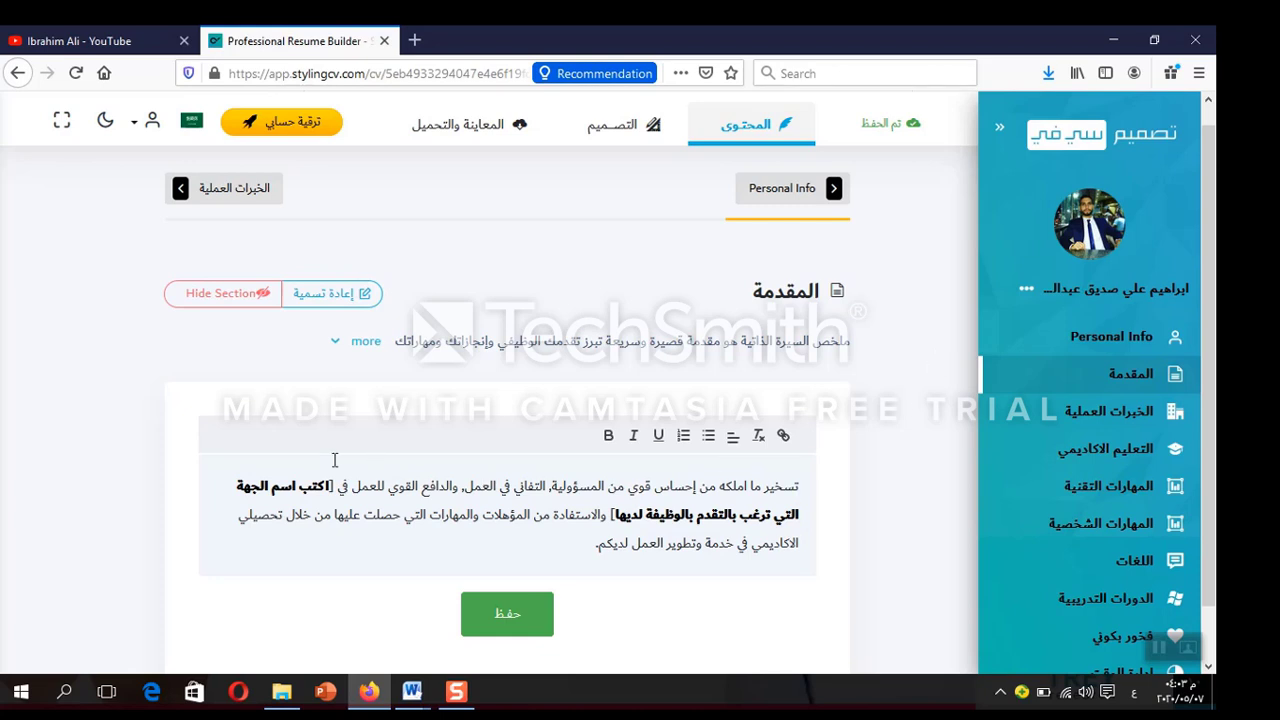
pyautogui.tripleClick(258, 488)
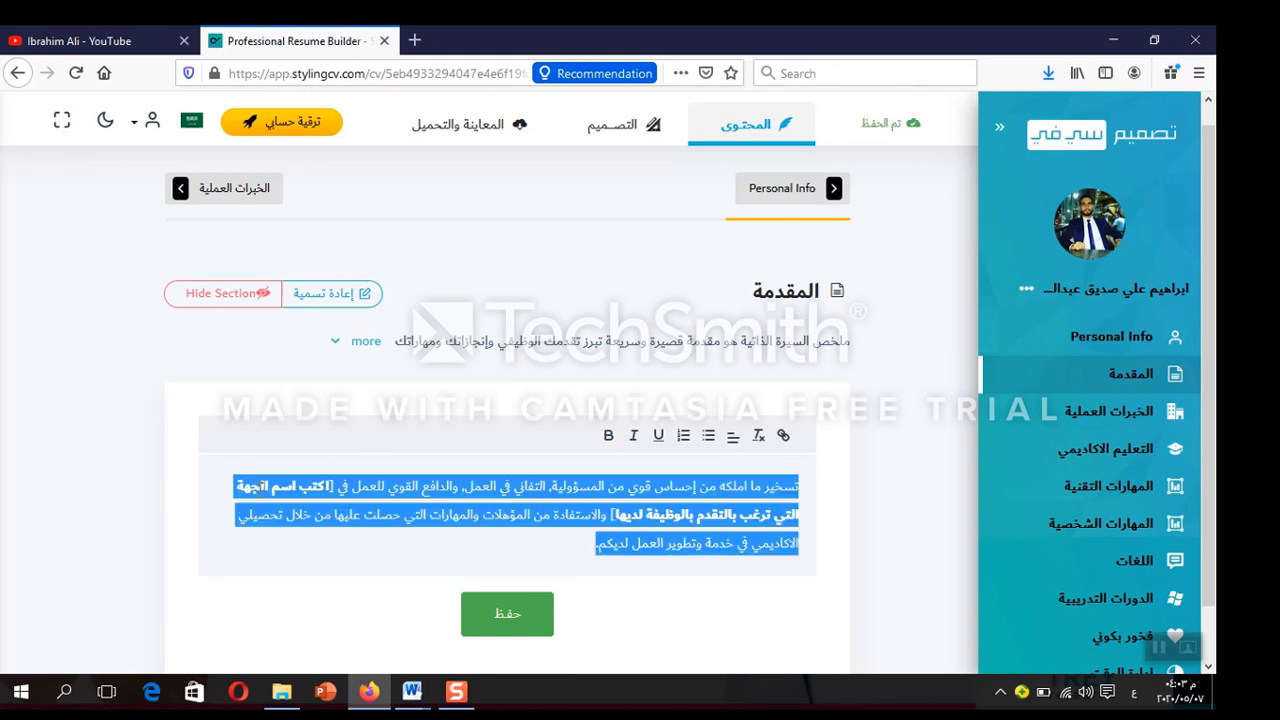
pyautogui.click(258, 488)
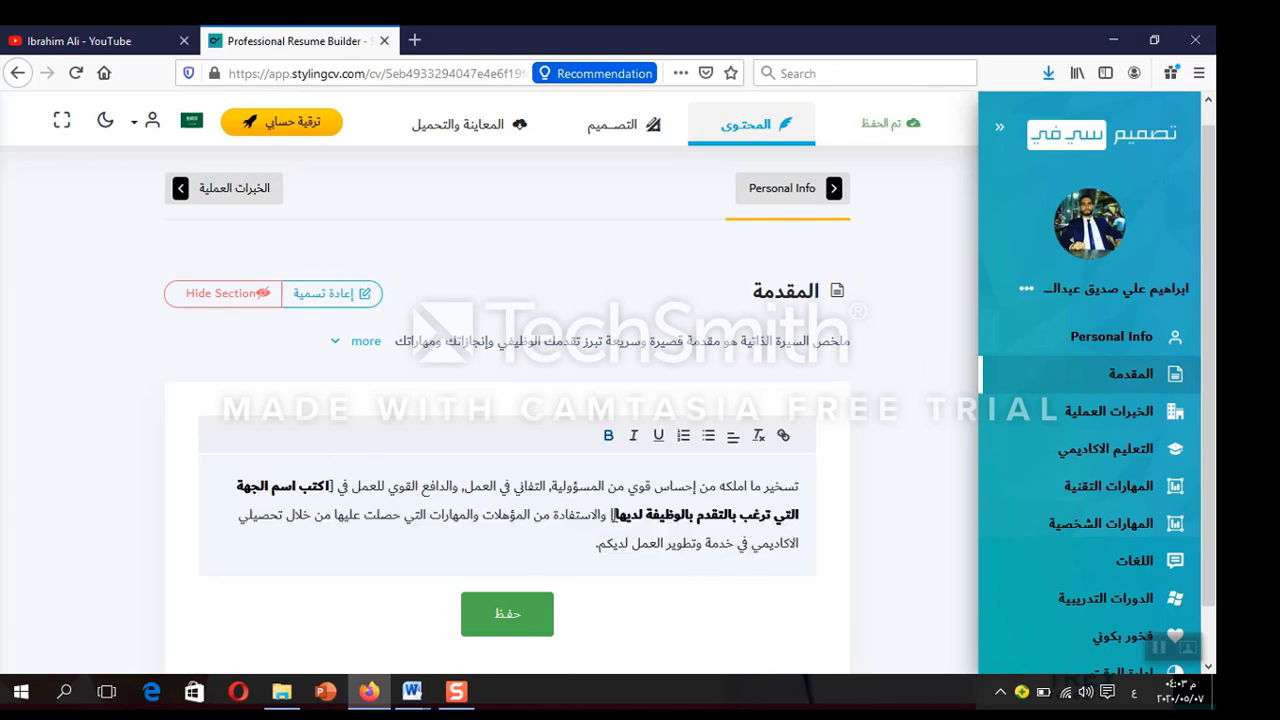
pyautogui.press('BackSpace')
pyautogui.press('BackSpace')
pyautogui.press('BackSpace')
pyautogui.press('BackSpace')
pyautogui.press('BackSpace')
pyautogui.press('BackSpace')
pyautogui.press('BackSpace')
pyautogui.press('BackSpace')
pyautogui.press('BackSpace')
pyautogui.press('BackSpace')
pyautogui.press('BackSpace')
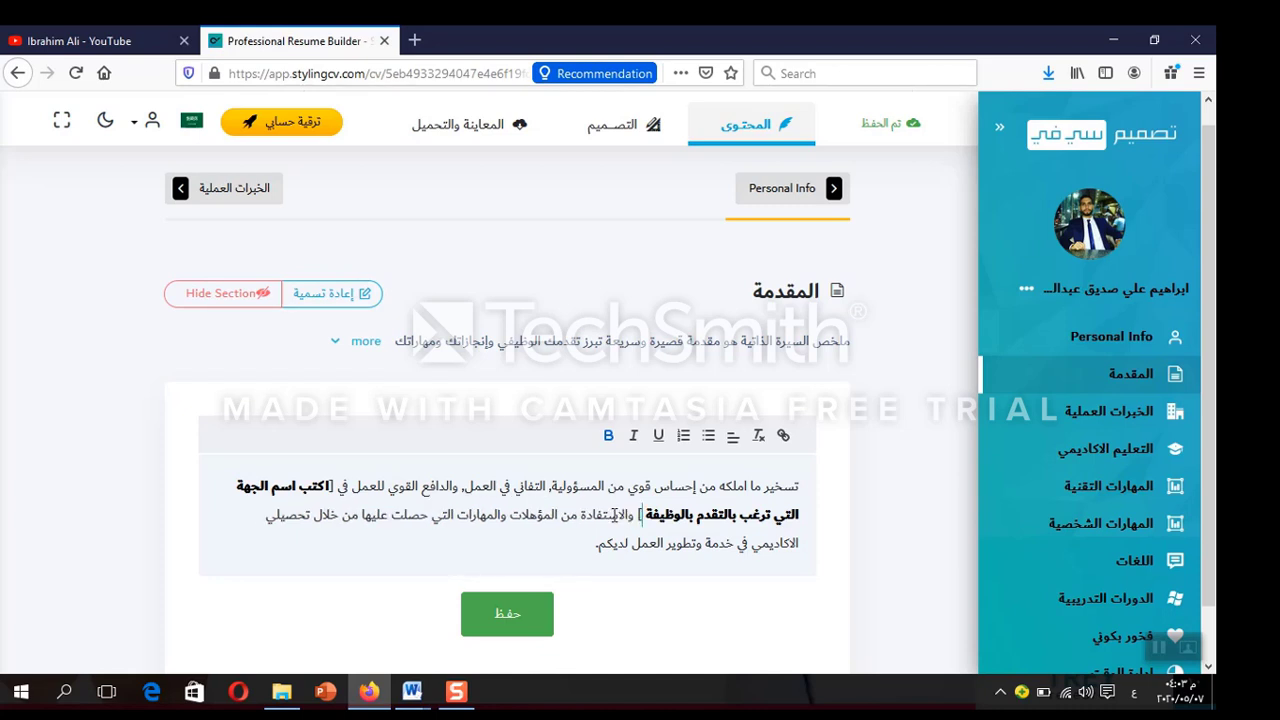
pyautogui.press('BackSpace')
pyautogui.press('BackSpace')
pyautogui.press('BackSpace')
pyautogui.press('BackSpace')
pyautogui.press('BackSpace')
pyautogui.press('BackSpace')
pyautogui.press('BackSpace')
pyautogui.press('BackSpace')
pyautogui.press('BackSpace')
pyautogui.press('BackSpace')
pyautogui.press('BackSpace')
pyautogui.press('BackSpace')
pyautogui.press('BackSpace')
pyautogui.press('BackSpace')
pyautogui.press('BackSpace')
pyautogui.press('BackSpace')
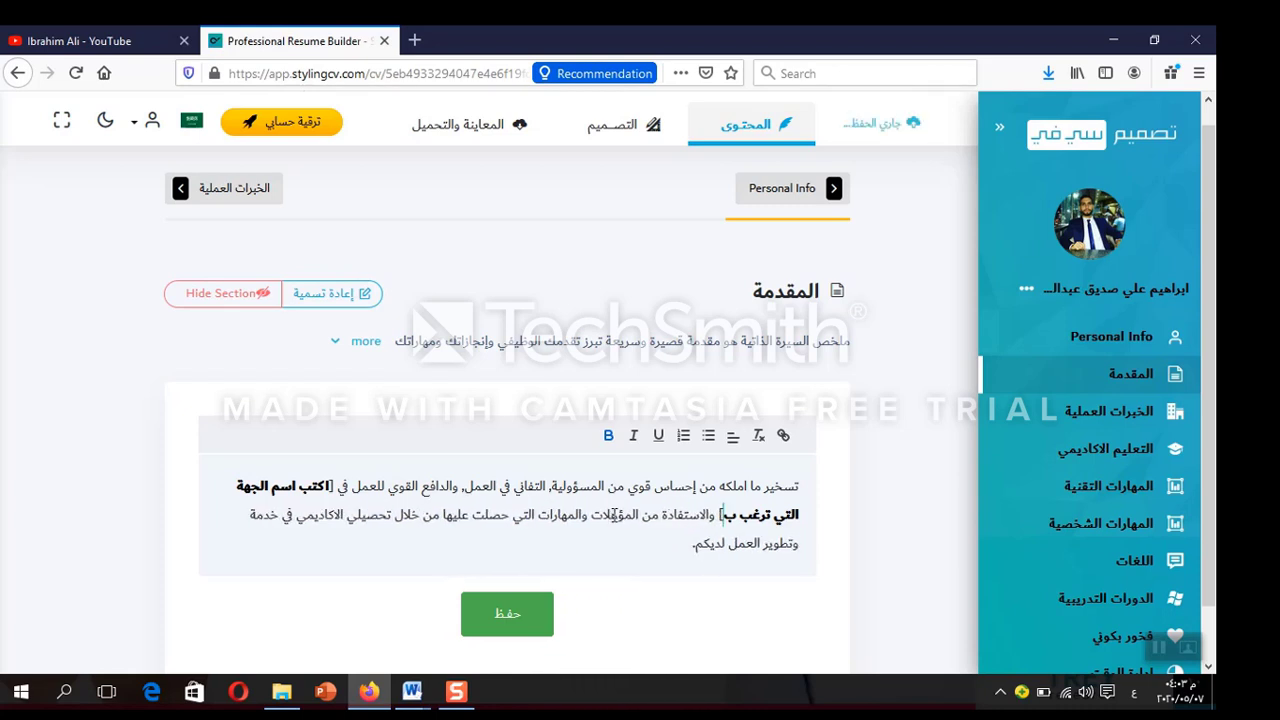
pyautogui.press('BackSpace')
pyautogui.press('BackSpace')
pyautogui.press('BackSpace')
pyautogui.press('BackSpace')
pyautogui.press('BackSpace')
pyautogui.press('BackSpace')
pyautogui.press('BackSpace')
pyautogui.press('BackSpace')
pyautogui.press('BackSpace')
pyautogui.press('BackSpace')
pyautogui.press('BackSpace')
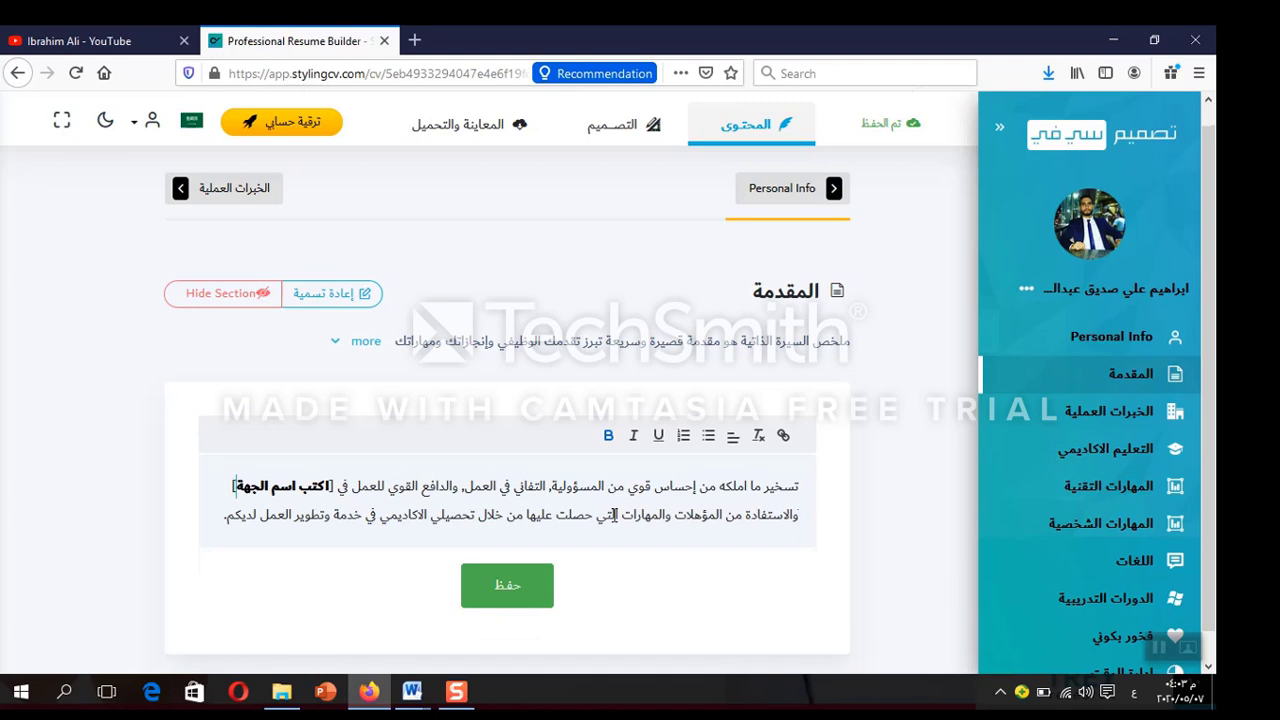
pyautogui.press('BackSpace')
pyautogui.press('BackSpace')
pyautogui.press('BackSpace')
pyautogui.press('BackSpace')
pyautogui.press('BackSpace')
pyautogui.press('BackSpace')
pyautogui.press('BackSpace')
pyautogui.press('BackSpace')
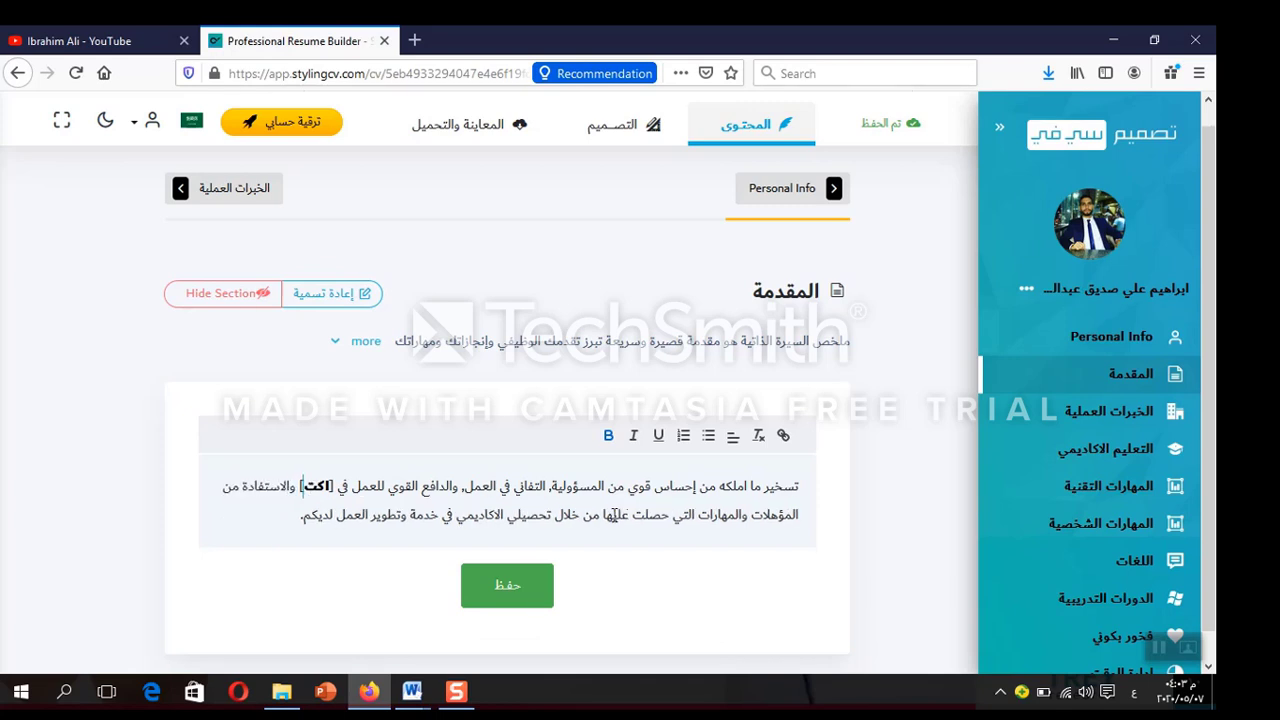
pyautogui.write('مدرسة')
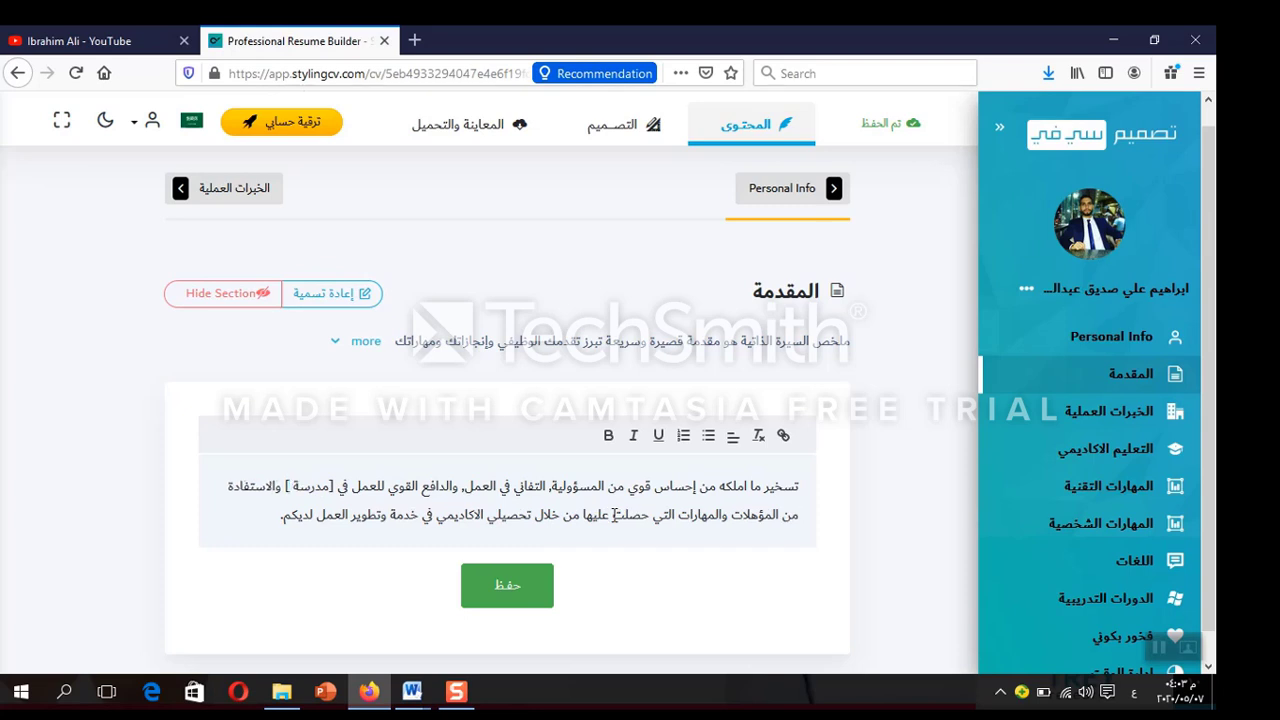
pyautogui.write(' الاخلاص')
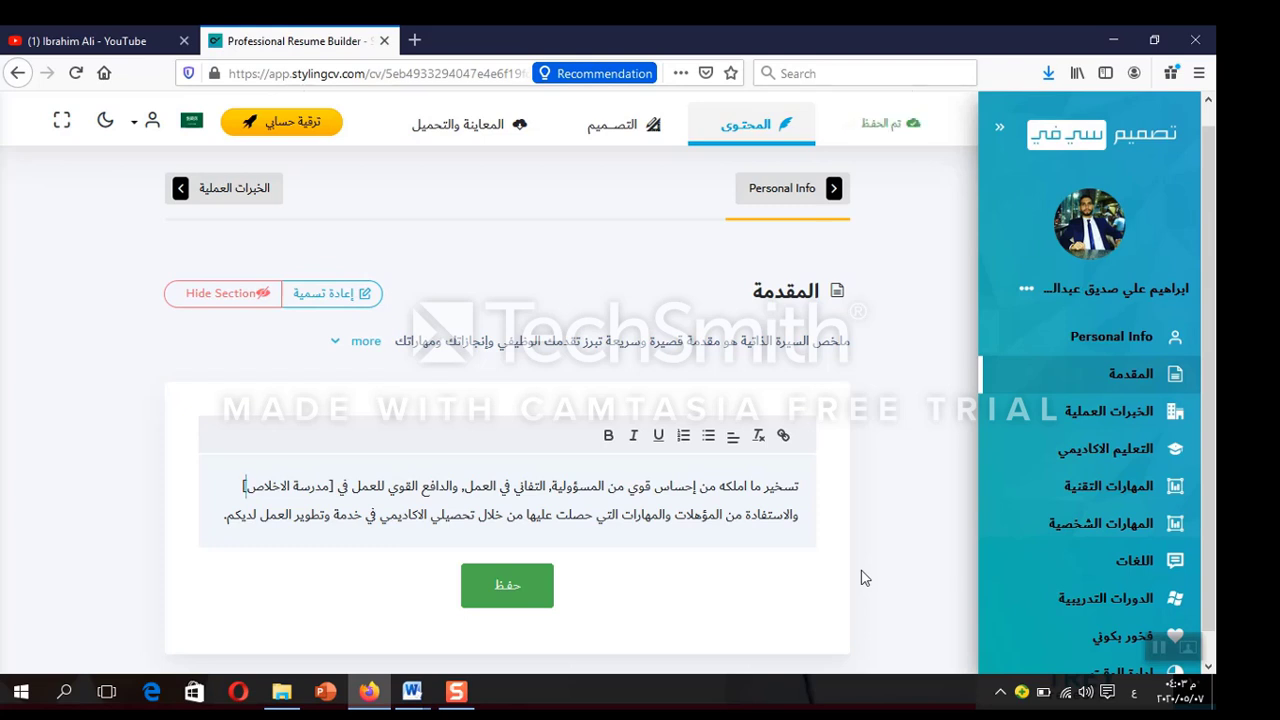
pyautogui.click(525, 589)
pyautogui.click(1108, 420)
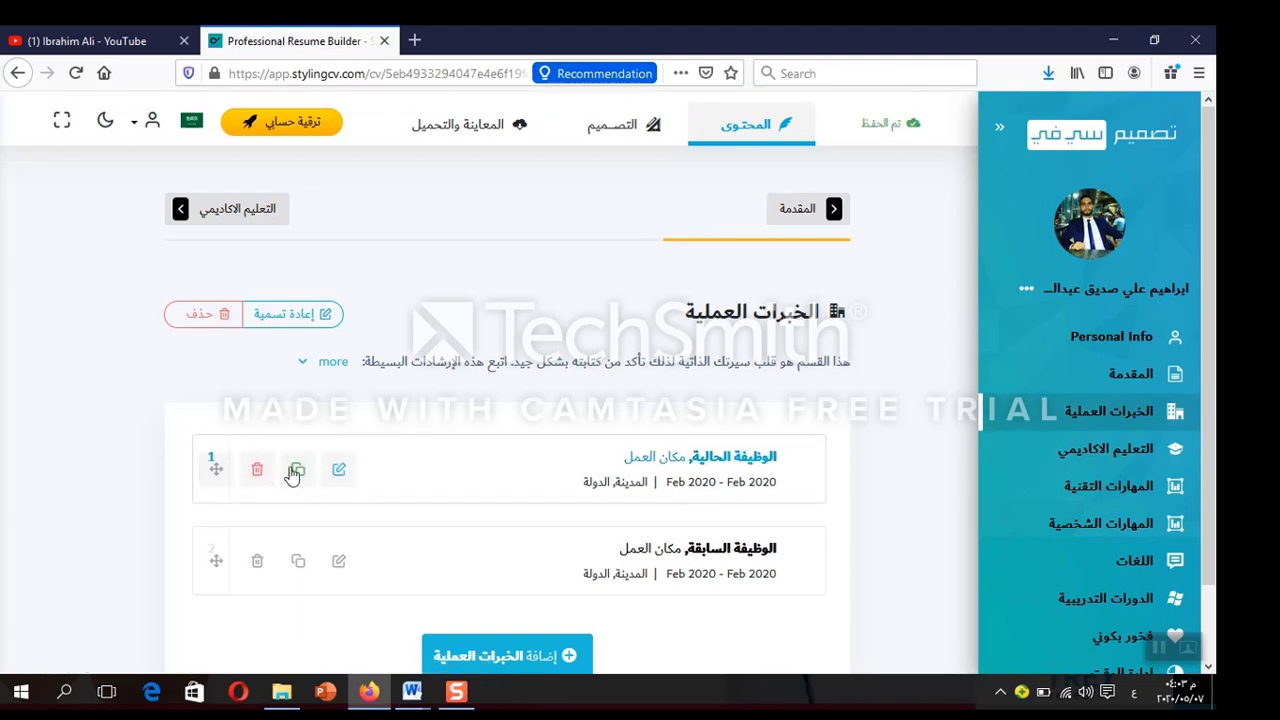
# Change the first job's title placeholder to 'مدرس كمبيوتر'
pyautogui.click(339, 469)
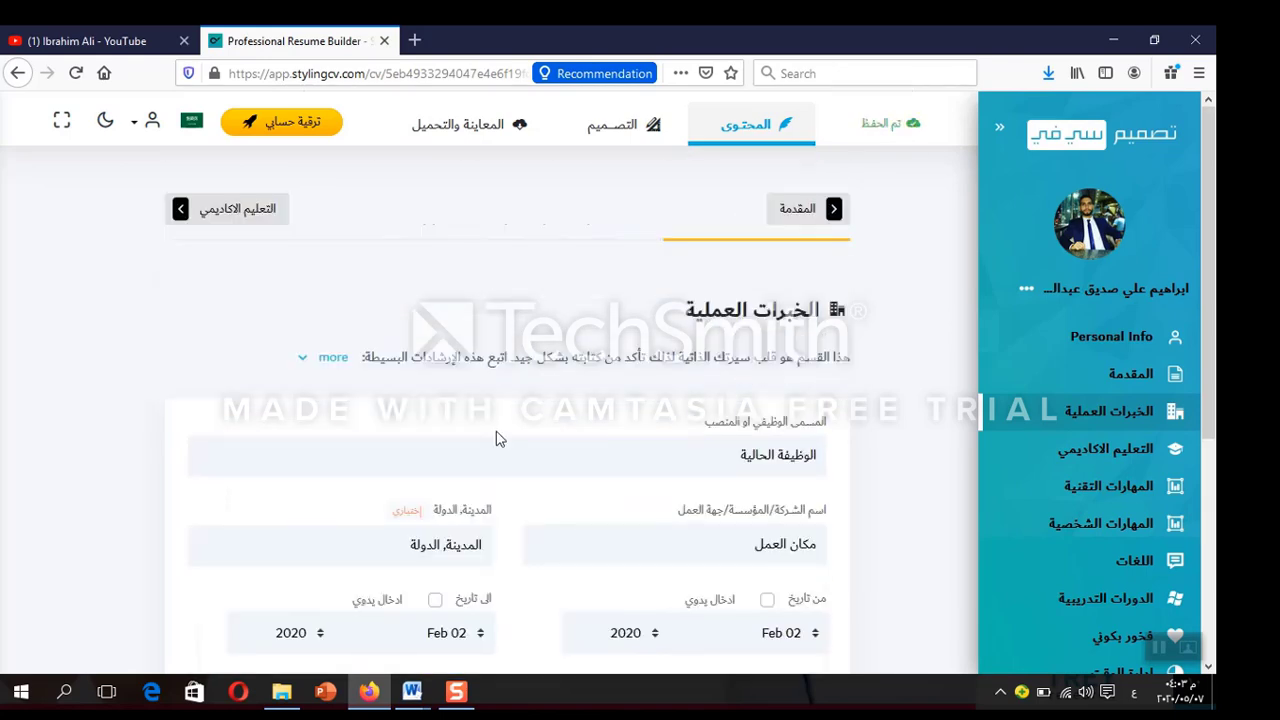
pyautogui.click(780, 459)
pyautogui.tripleClick(780, 459)
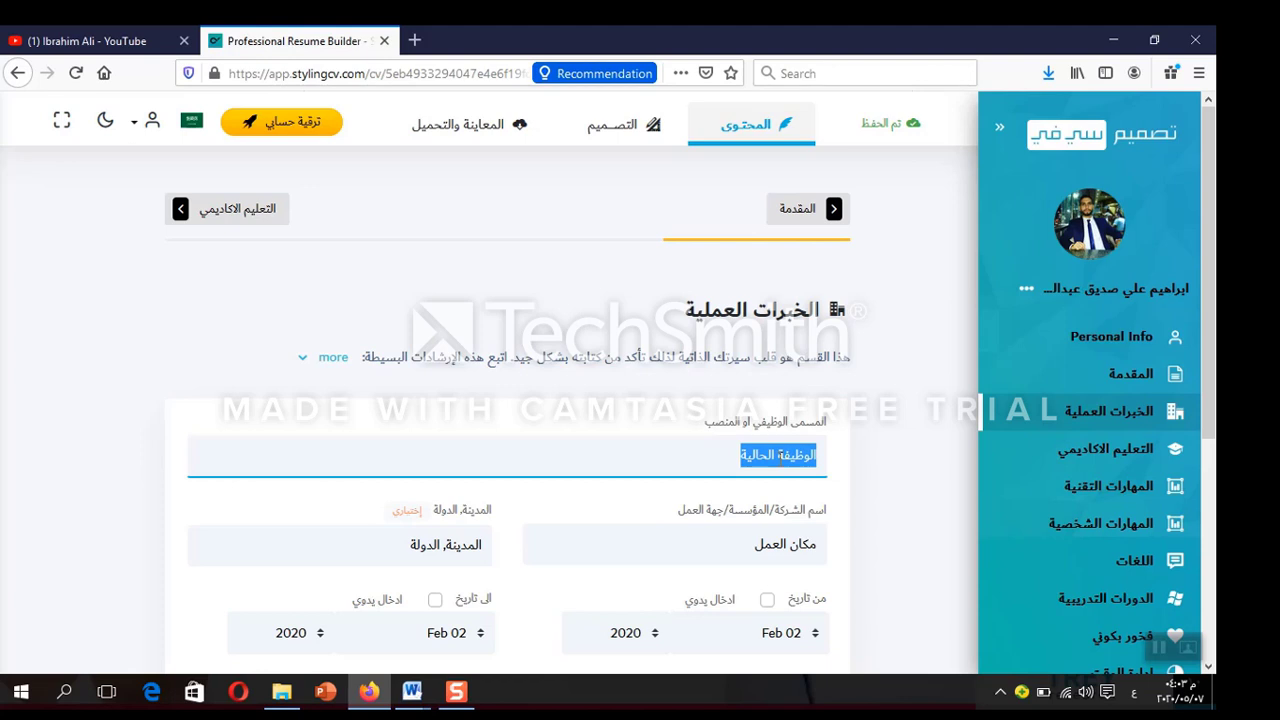
pyautogui.press('BackSpace')
pyautogui.write('مدرس')
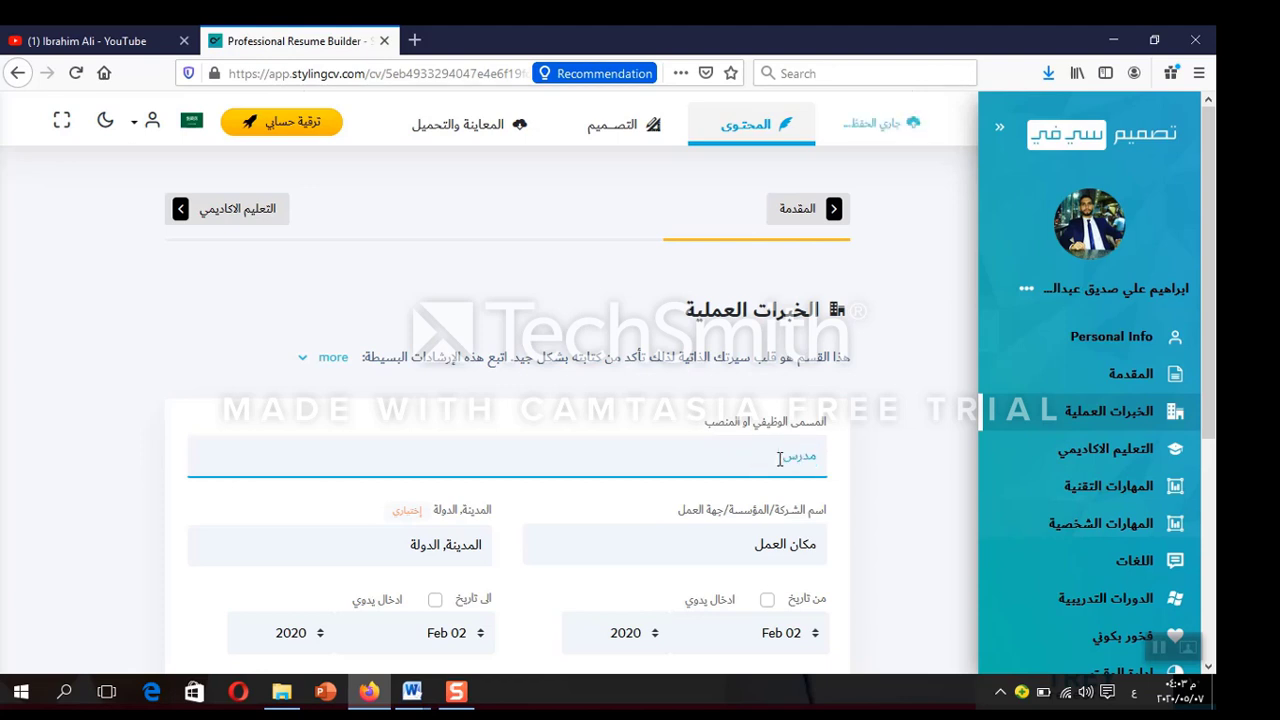
pyautogui.write(' كمبيوتر')
# Set the company to 'مدرسة الاخلاص' and the location to العامرية, مصر
pyautogui.doubleClick(785, 544)
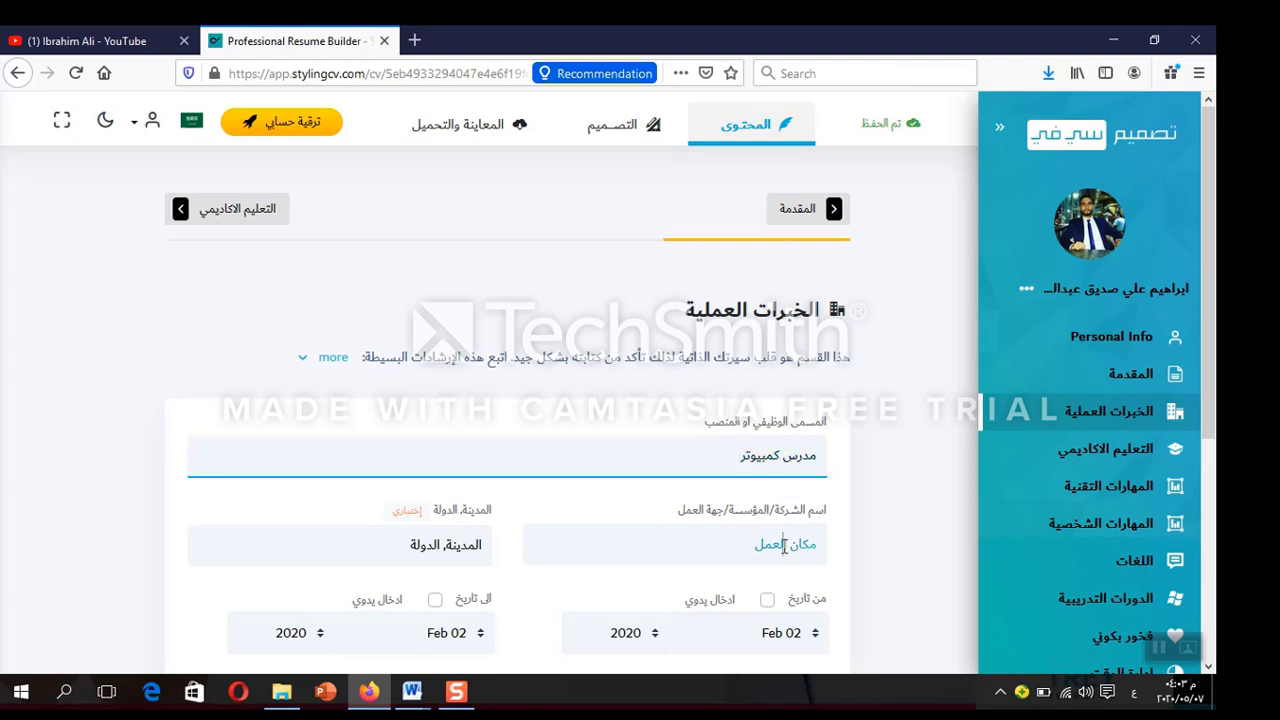
pyautogui.tripleClick(785, 544)
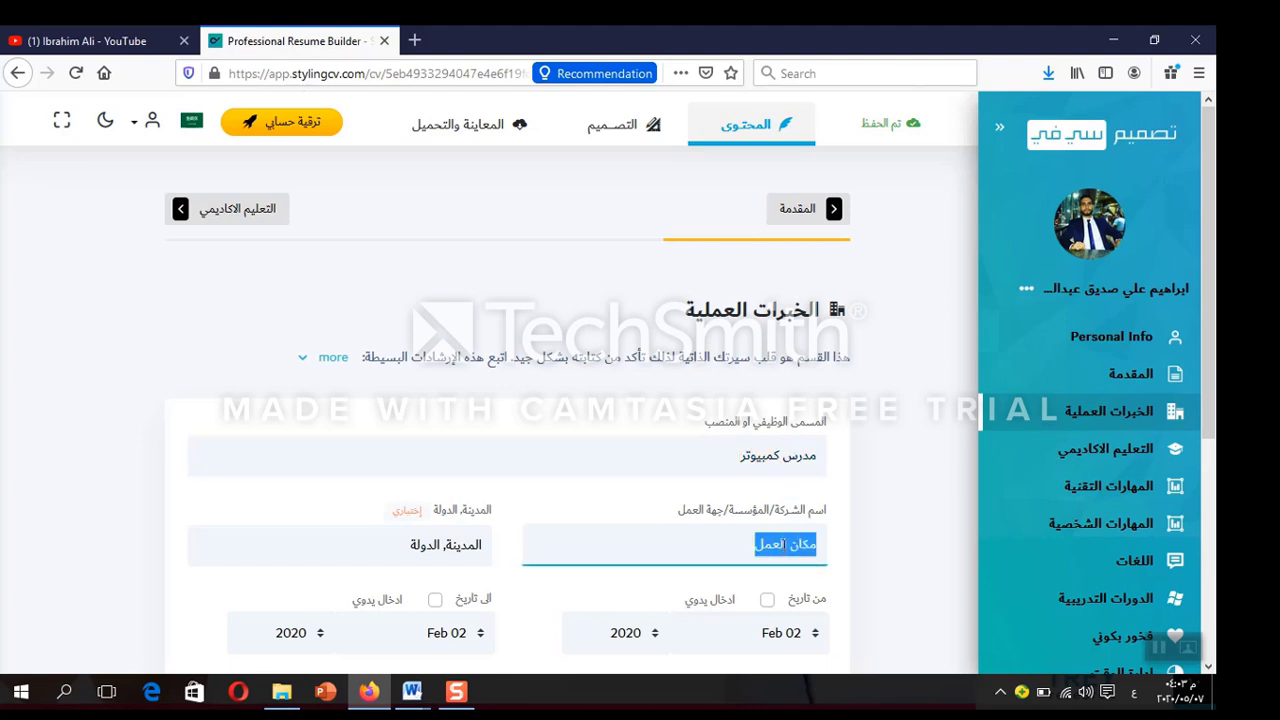
pyautogui.write('مدرسة')
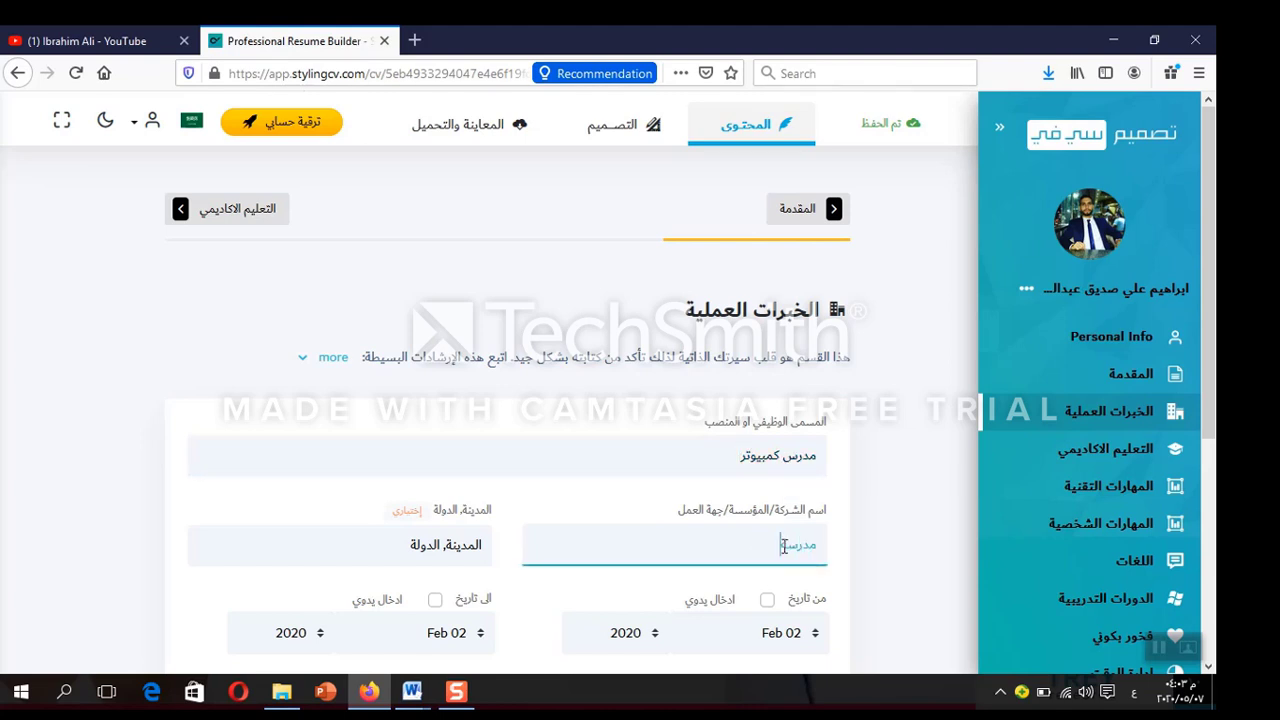
pyautogui.write(' الاخلاص')
pyautogui.doubleClick(463, 544)
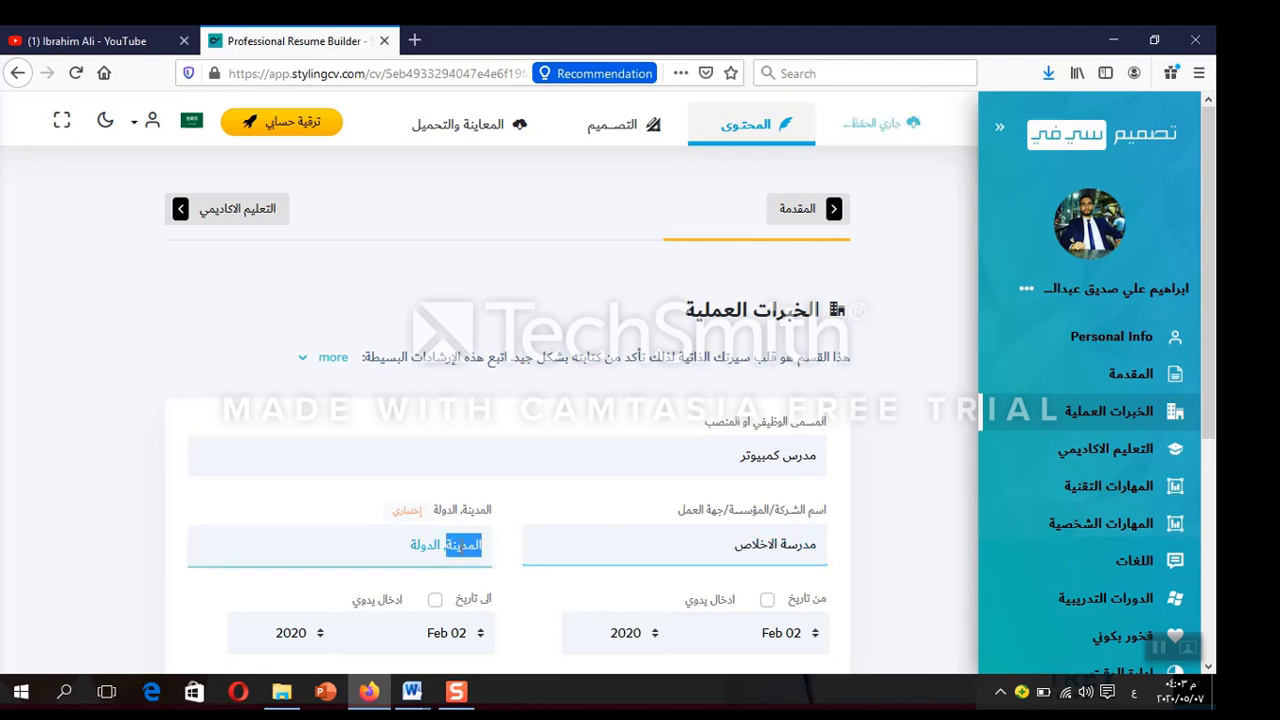
pyautogui.write('العا')
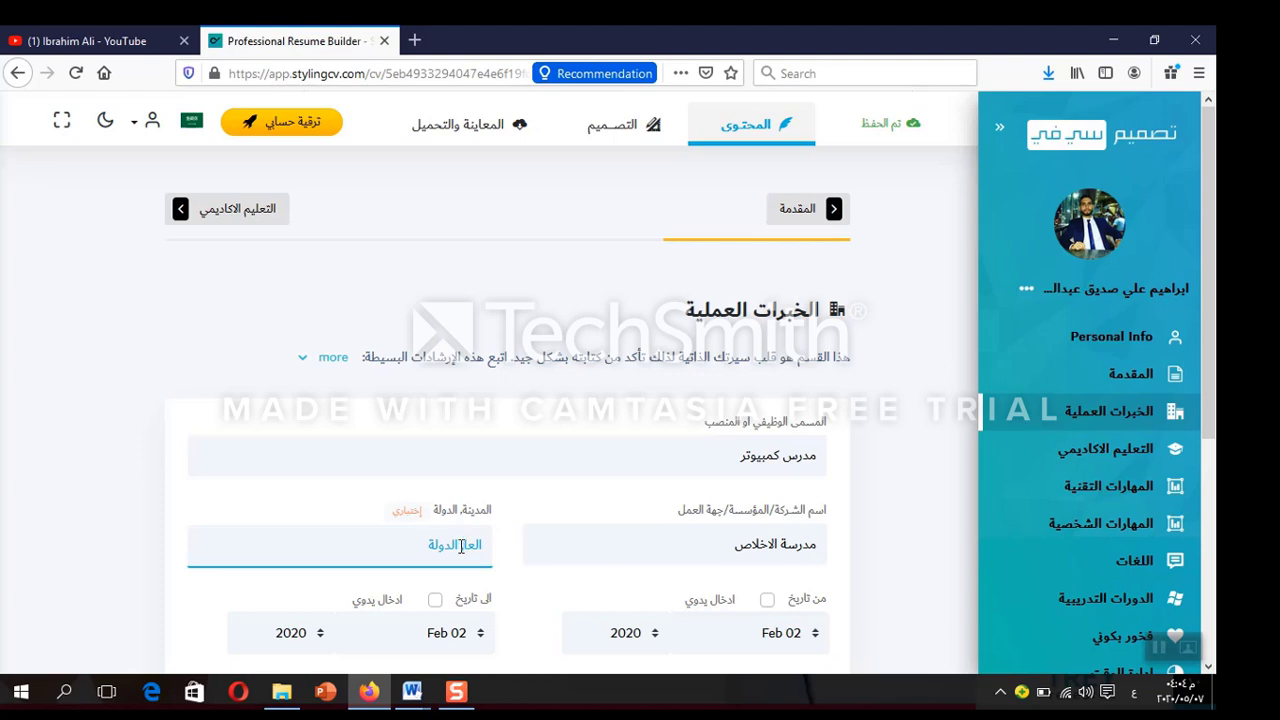
pyautogui.write('مرية')
pyautogui.doubleClick(418, 548)
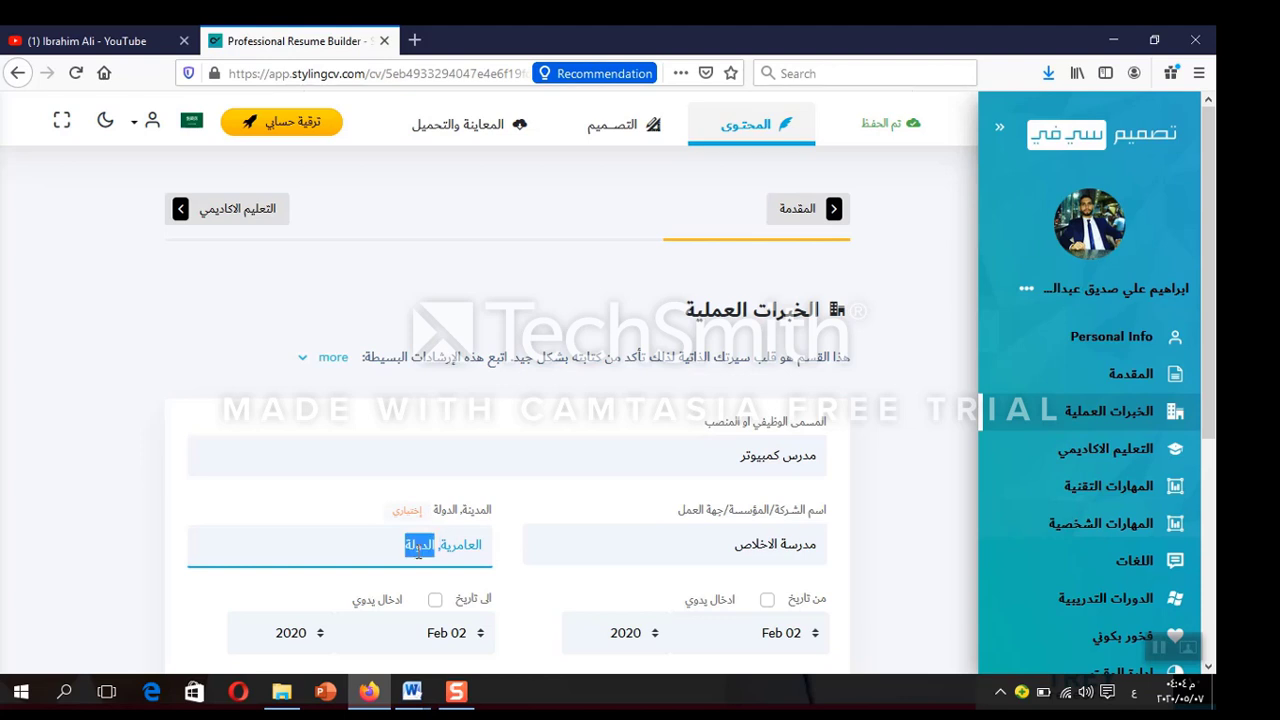
pyautogui.write('مصر')
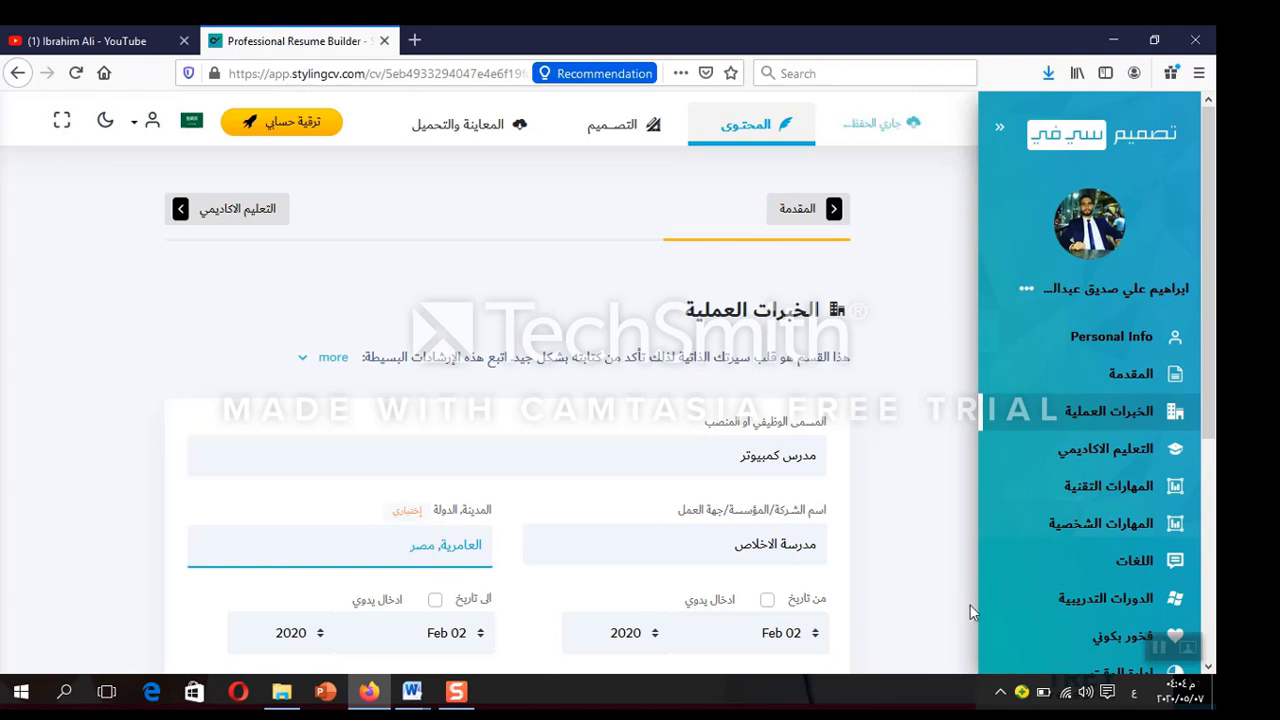
pyautogui.click(917, 553)
pyautogui.scroll(-2, 917, 553)
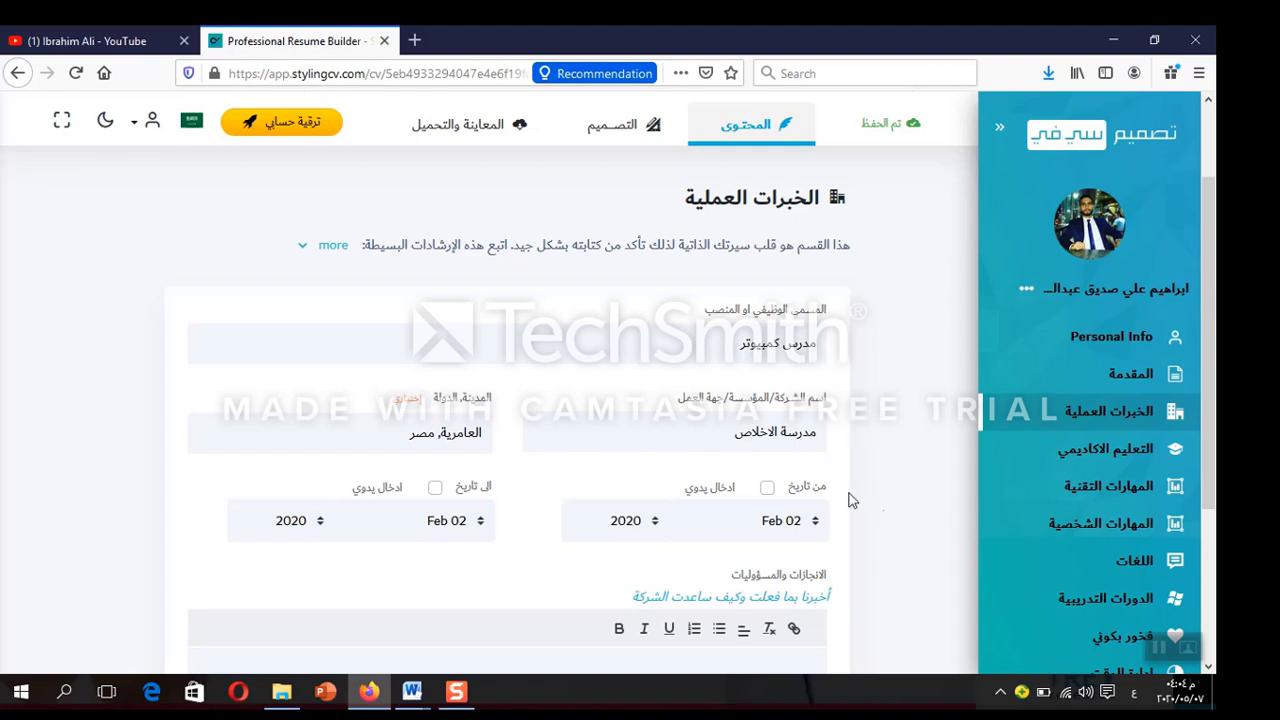
# Switch both job dates to manual entry and set the start year to 2015, through Feb 2020
pyautogui.click(767, 488)
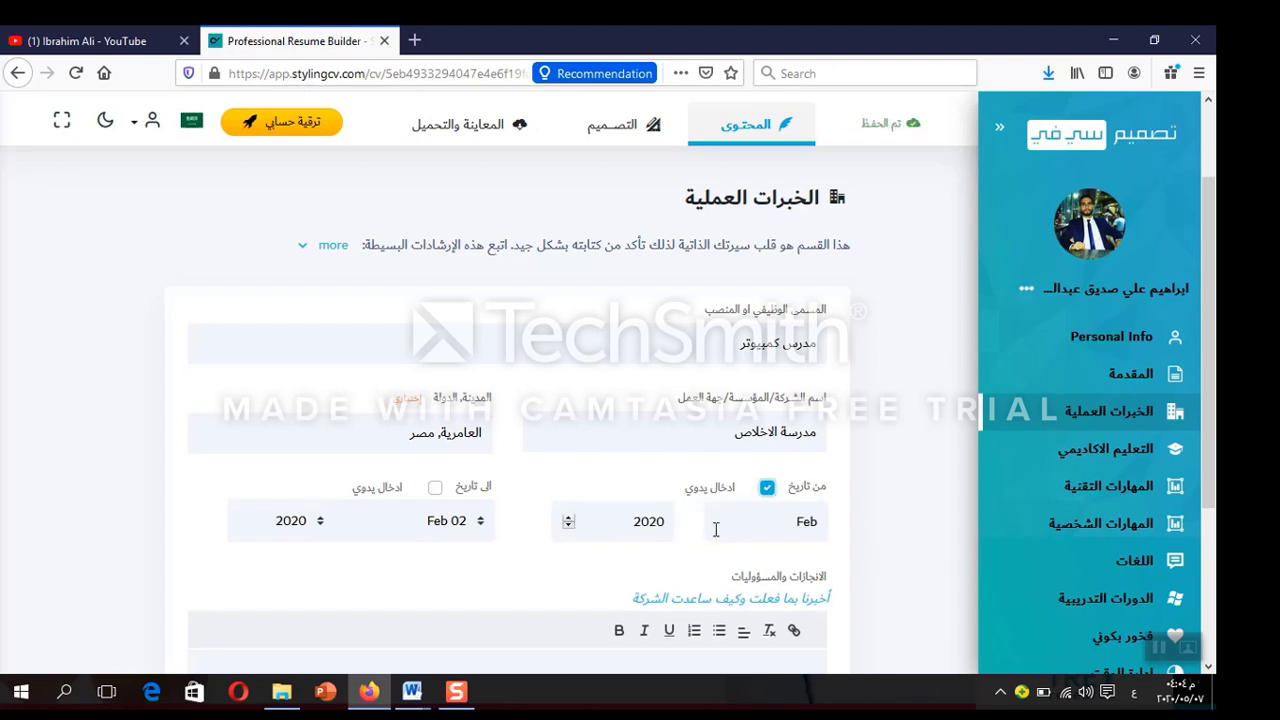
pyautogui.click(435, 488)
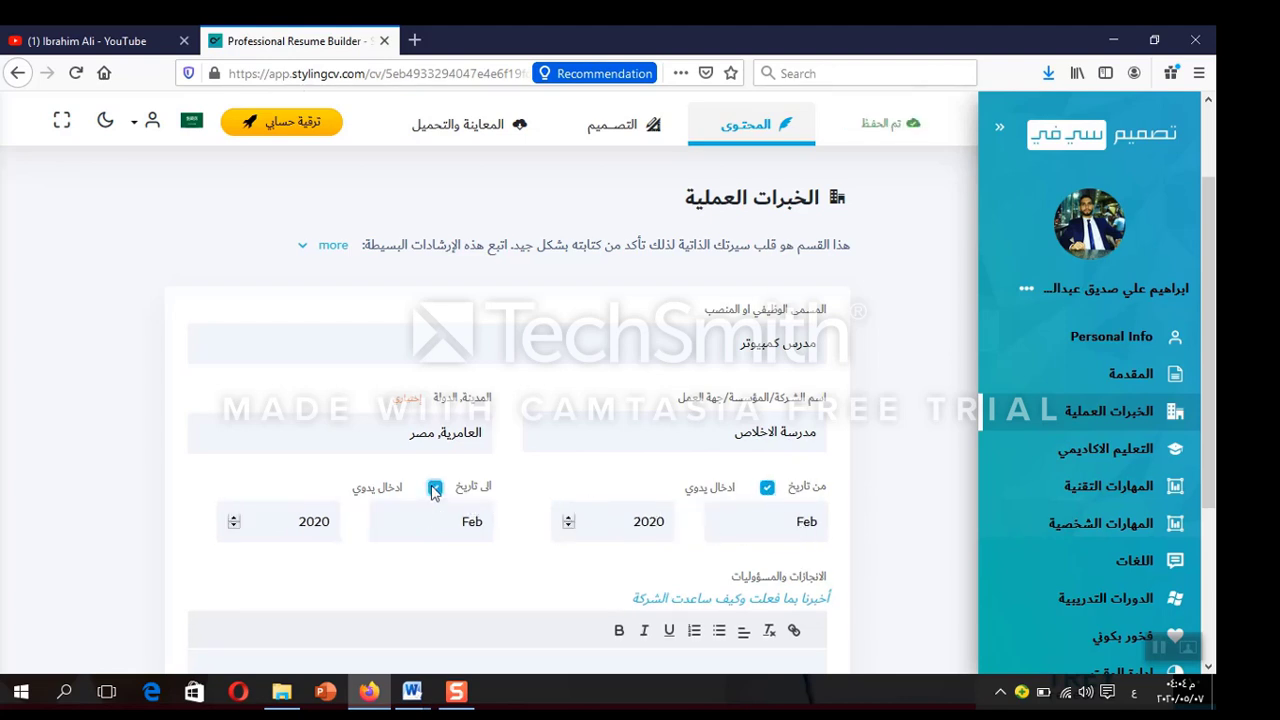
pyautogui.doubleClick(569, 519)
pyautogui.doubleClick(569, 526)
pyautogui.scroll(-2, 925, 438)
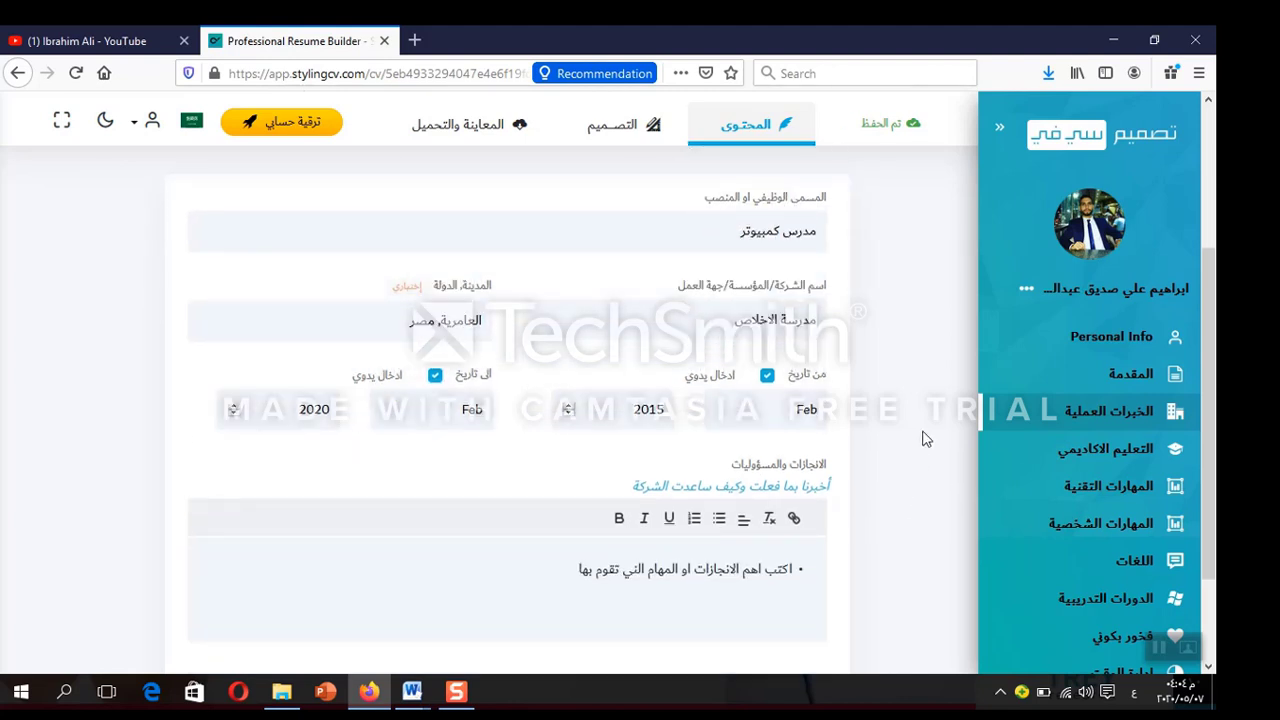
pyautogui.scroll(-2, 925, 438)
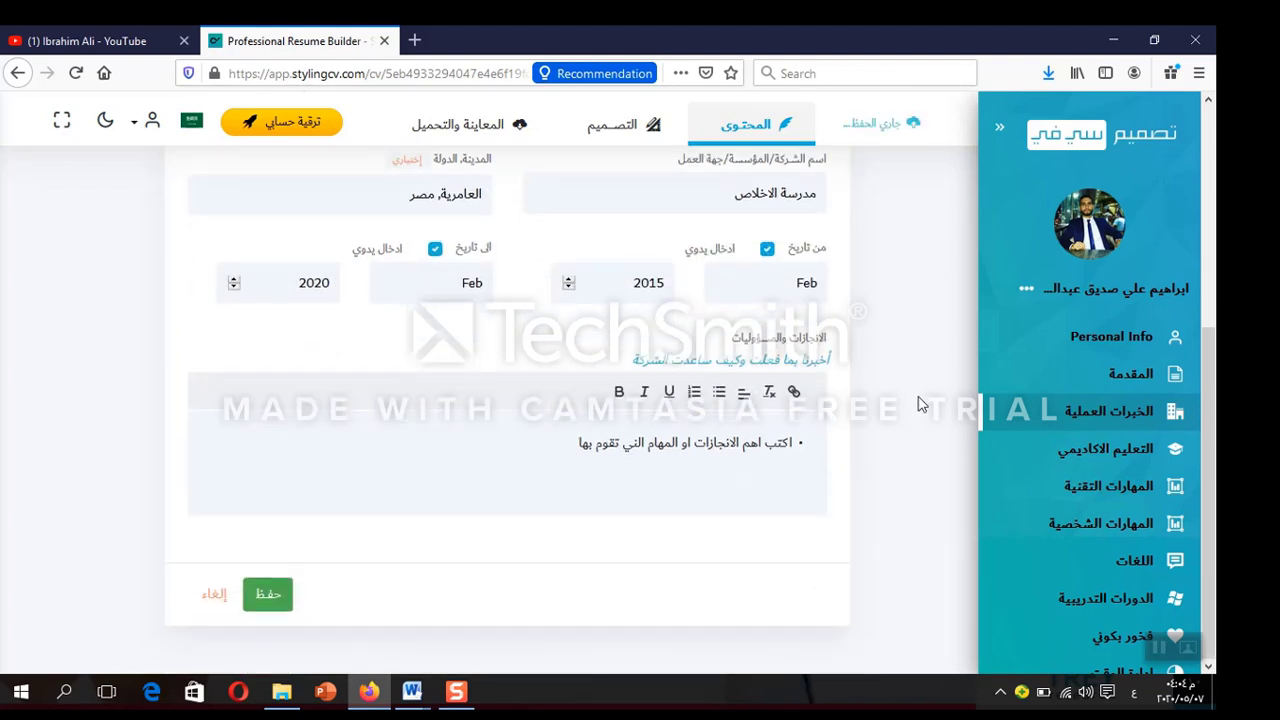
# Add the bullets تطوير حجرة الحاسب الالي and تطوير المدرسة والسيستم الخاص بها, then save the job
pyautogui.tripleClick(740, 450)
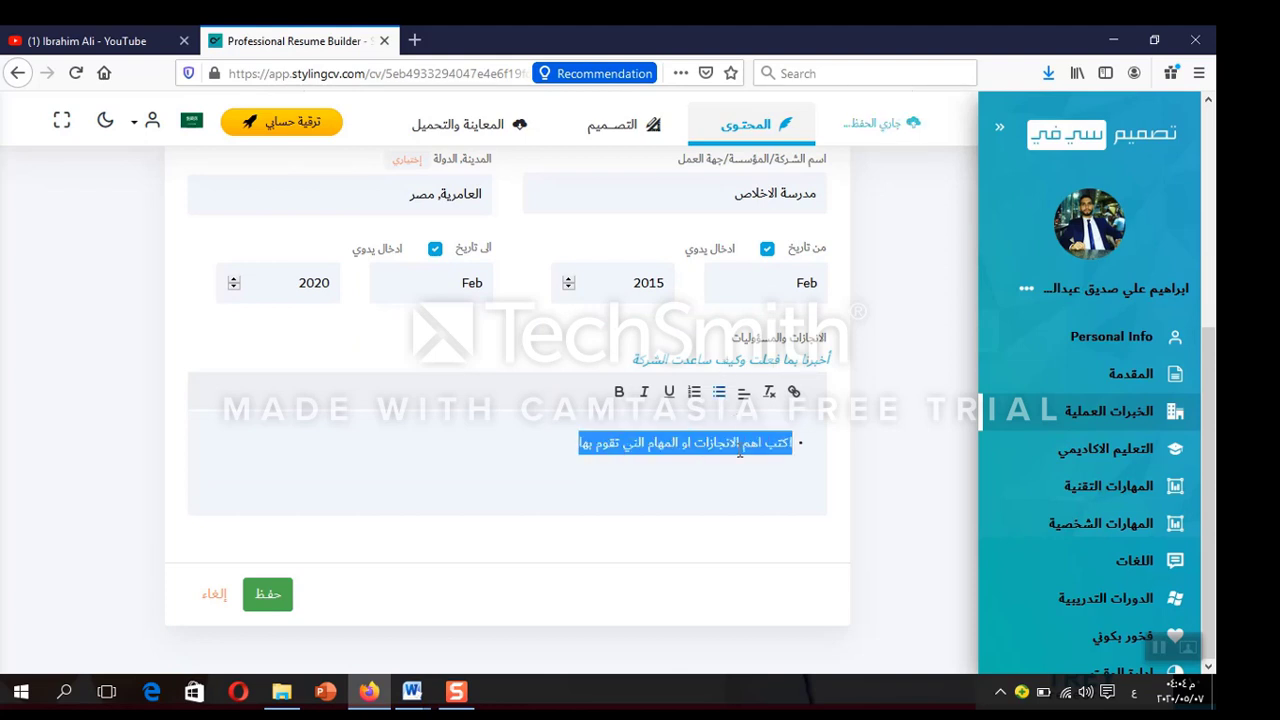
pyautogui.click(573, 448)
pyautogui.press('Return')
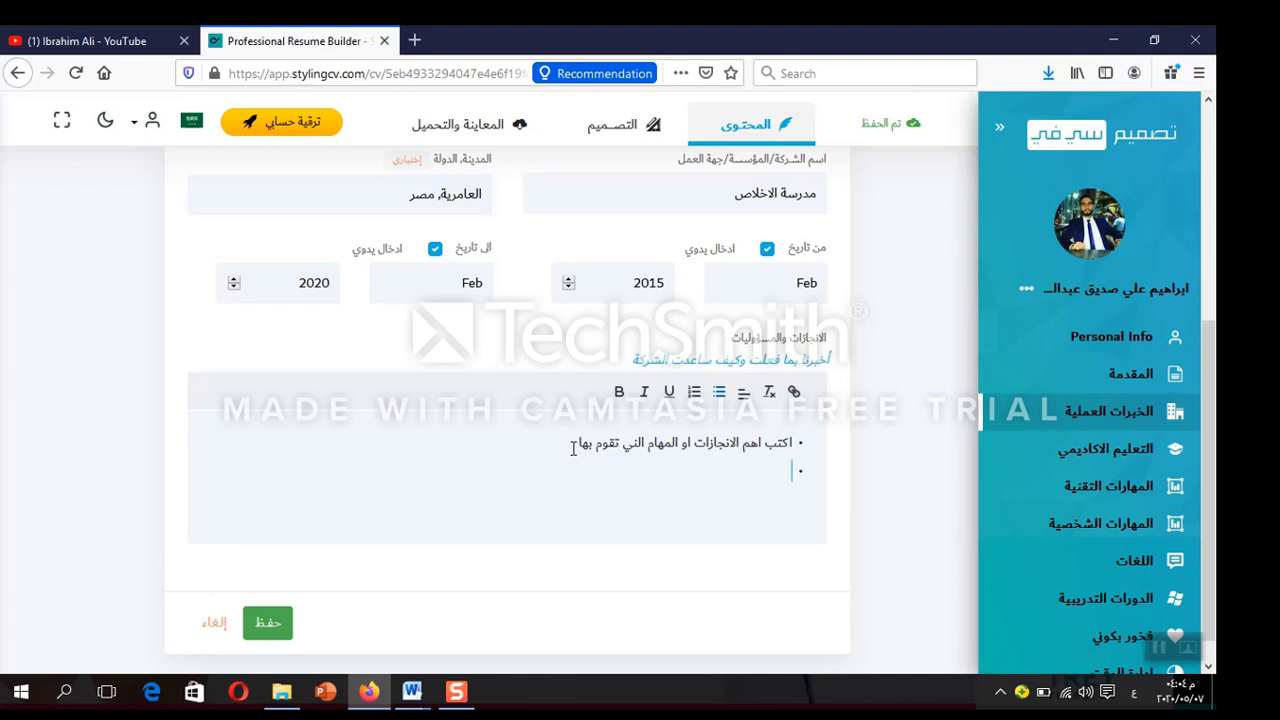
pyautogui.press('BackSpace')
pyautogui.press('BackSpace')
pyautogui.press('BackSpace')
pyautogui.press('BackSpace')
pyautogui.press('BackSpace')
pyautogui.press('BackSpace')
pyautogui.press('BackSpace')
pyautogui.press('BackSpace')
pyautogui.press('BackSpace')
pyautogui.press('BackSpace')
pyautogui.press('BackSpace')
pyautogui.press('BackSpace')
pyautogui.press('BackSpace')
pyautogui.press('BackSpace')
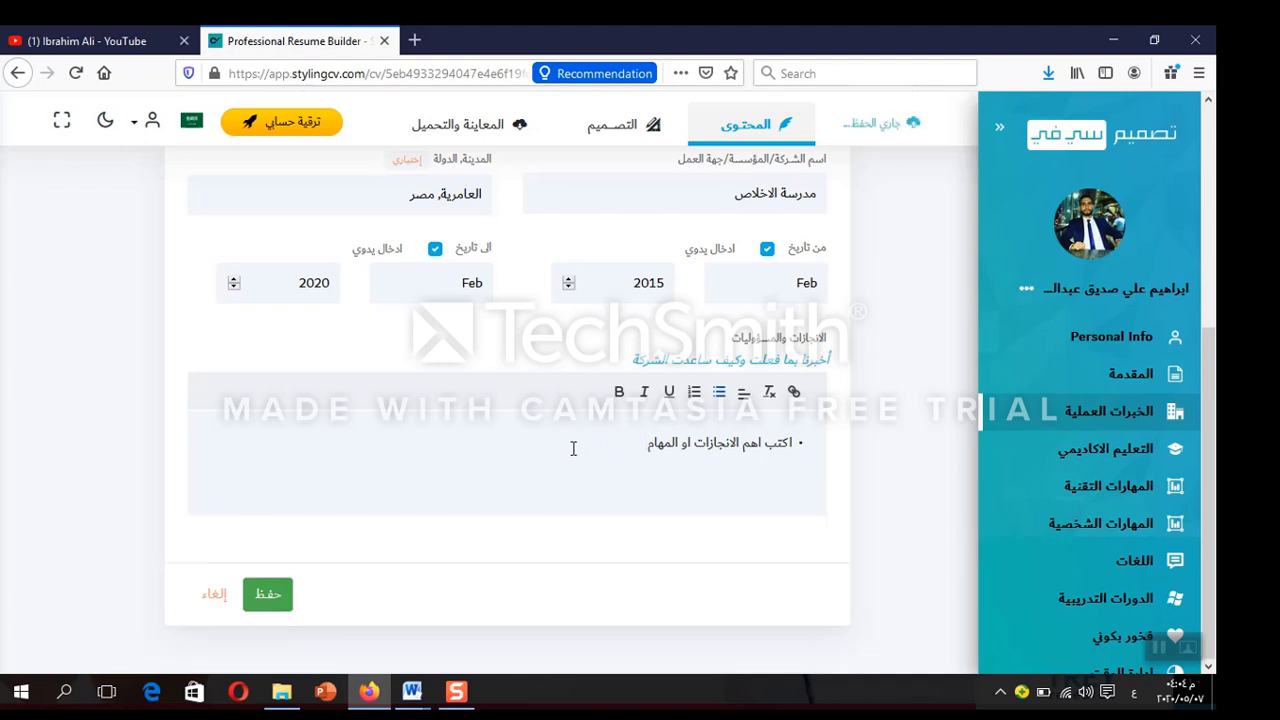
pyautogui.press('Return')
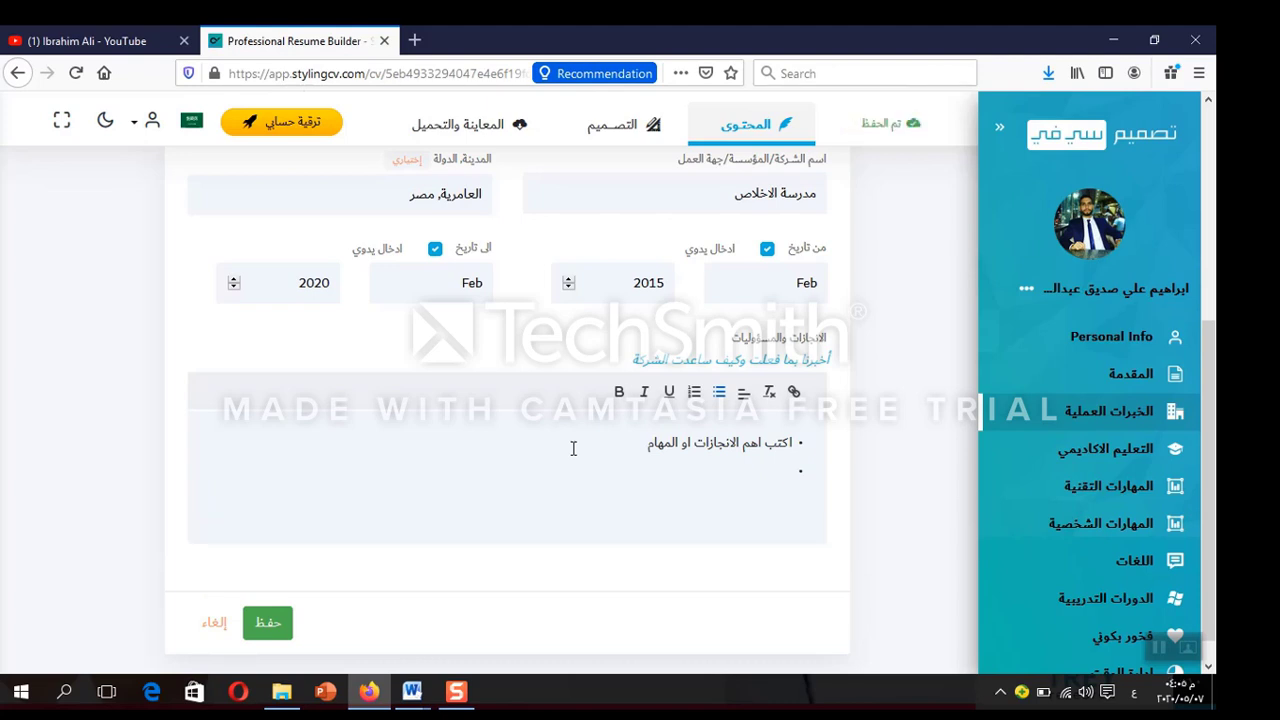
pyautogui.write('تطو')
pyautogui.write('جرة الحاسب الالي')
pyautogui.press('Return')
pyautogui.write('تط')
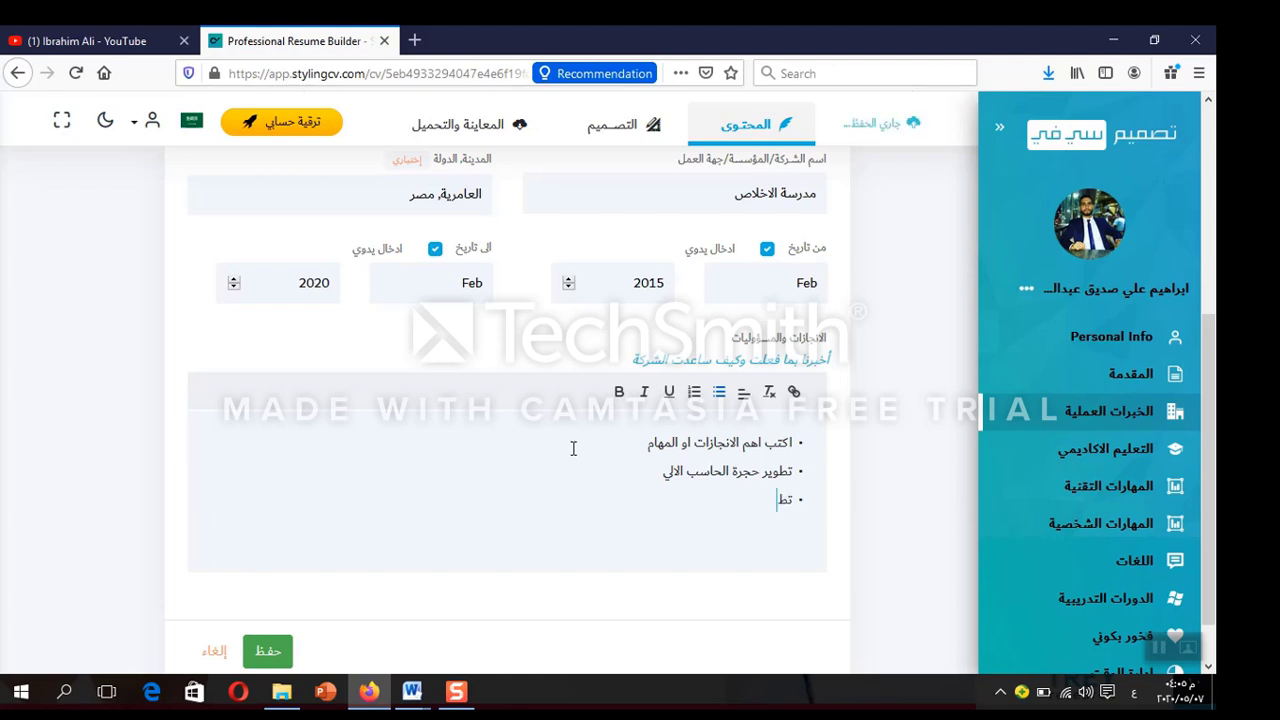
pyautogui.write('وير المدرسة')
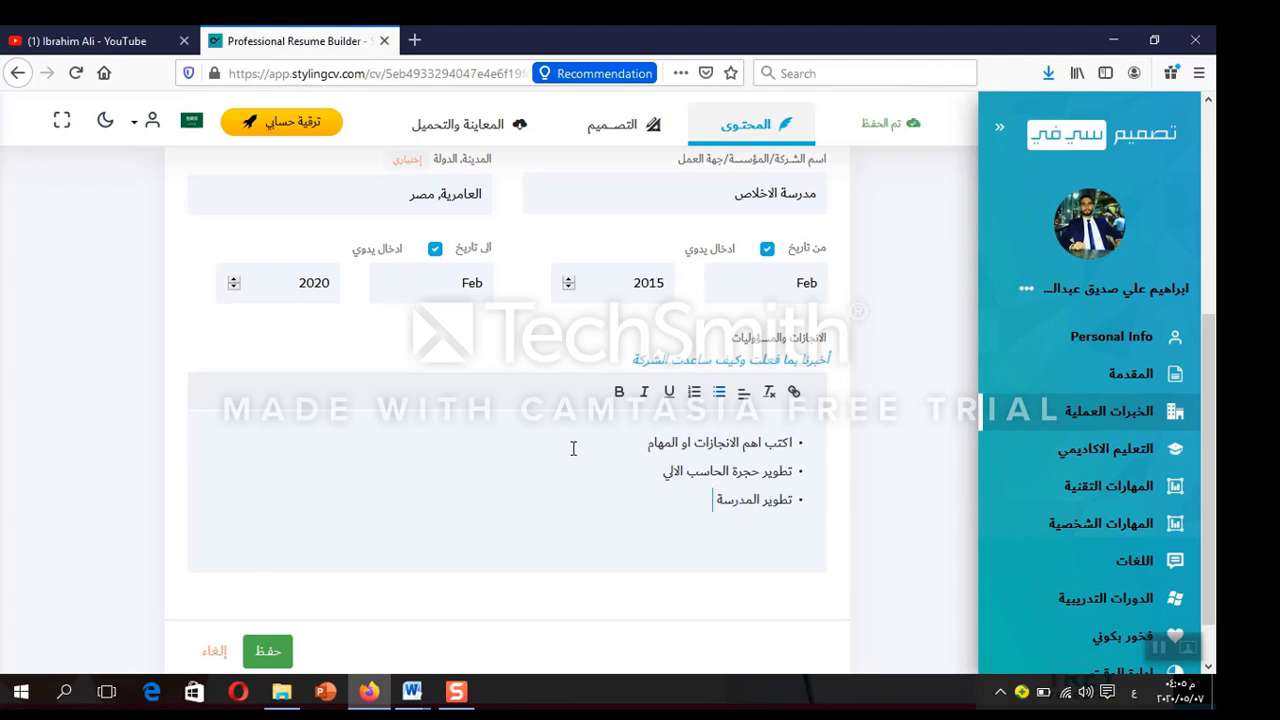
pyautogui.write(' والسيستم الخاص بها')
pyautogui.click(267, 652)
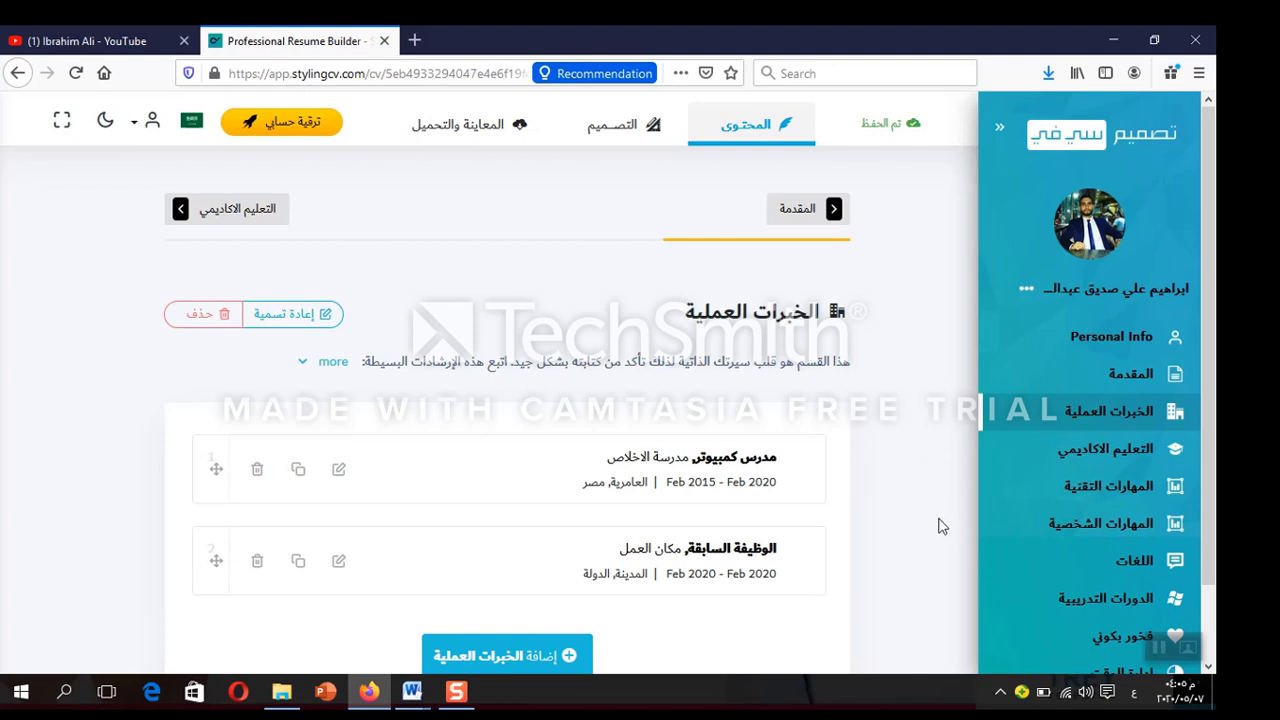
# Open the first academic education entry and set its specialization to بكالوريوس تربية - تخصص حاسب الي
pyautogui.click(1108, 455)
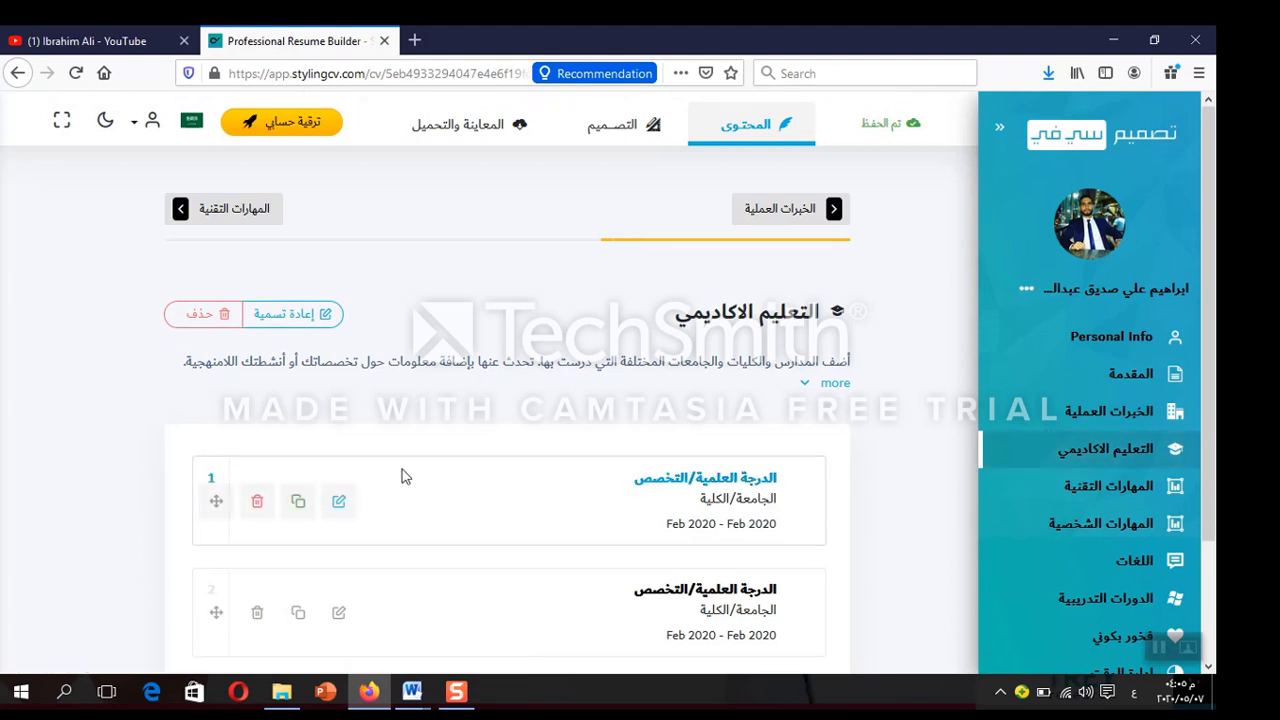
pyautogui.click(340, 503)
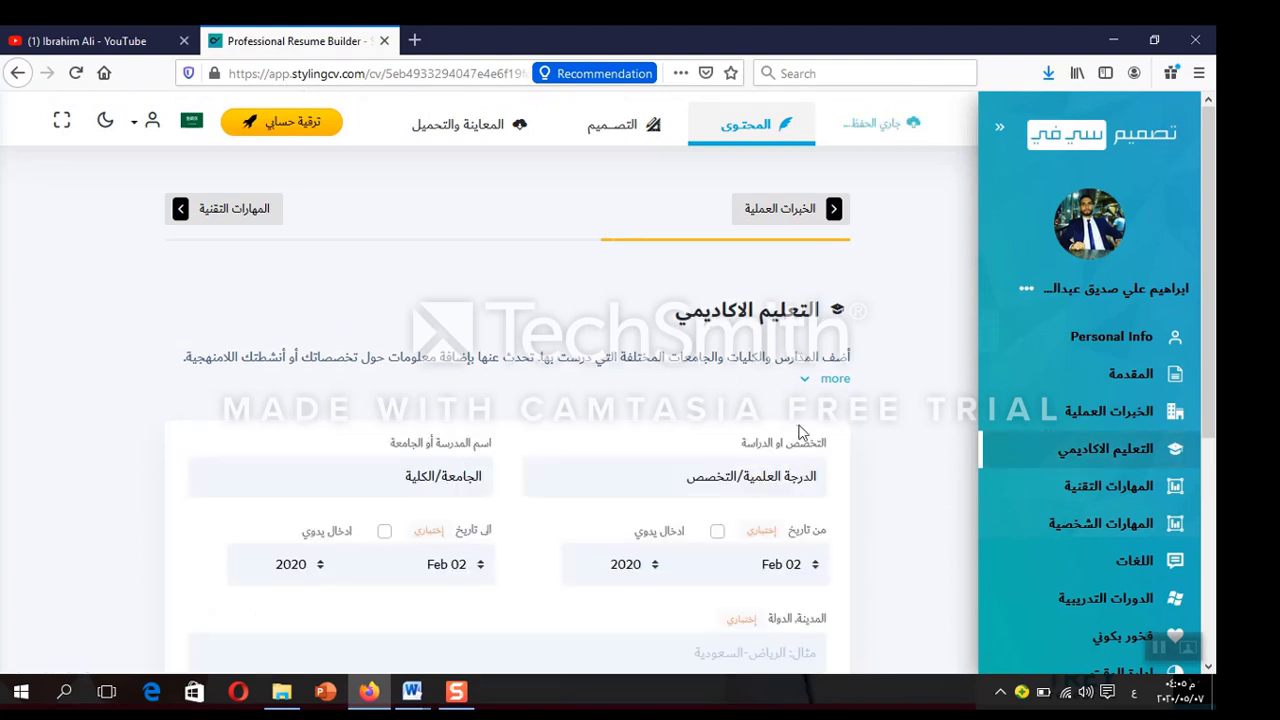
pyautogui.doubleClick(764, 477)
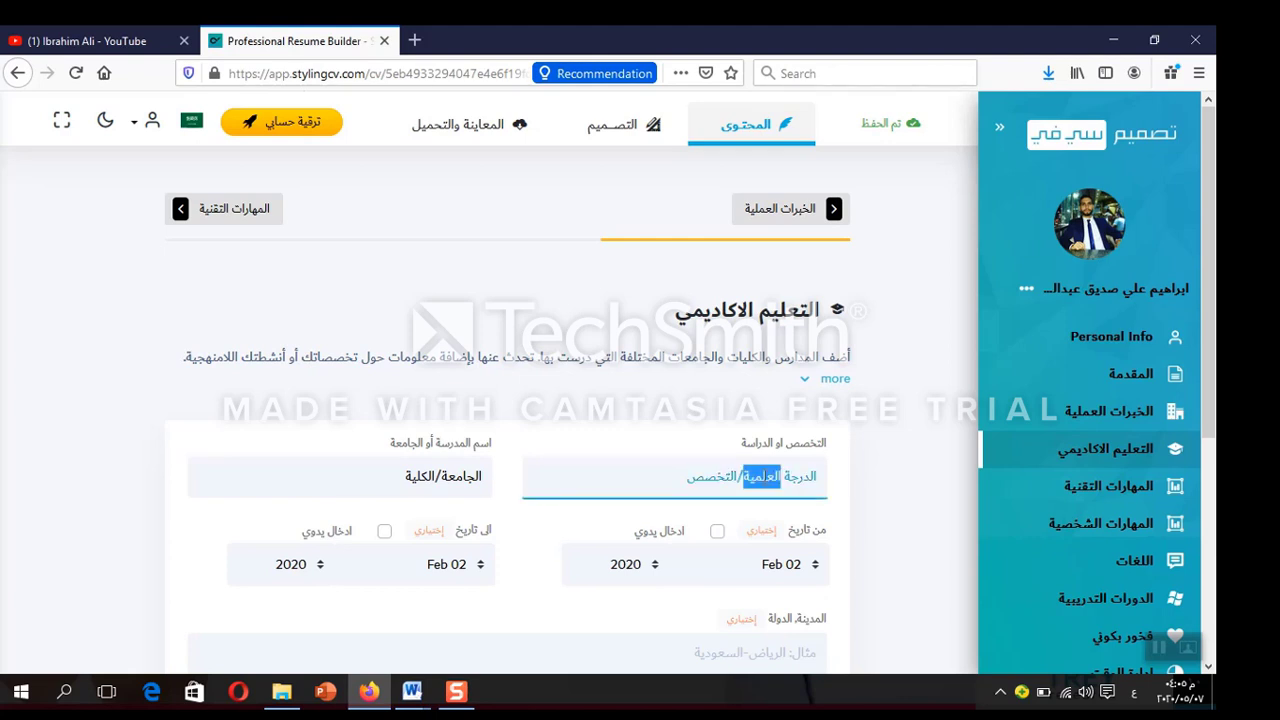
pyautogui.hotkey('ctrl', 'a')
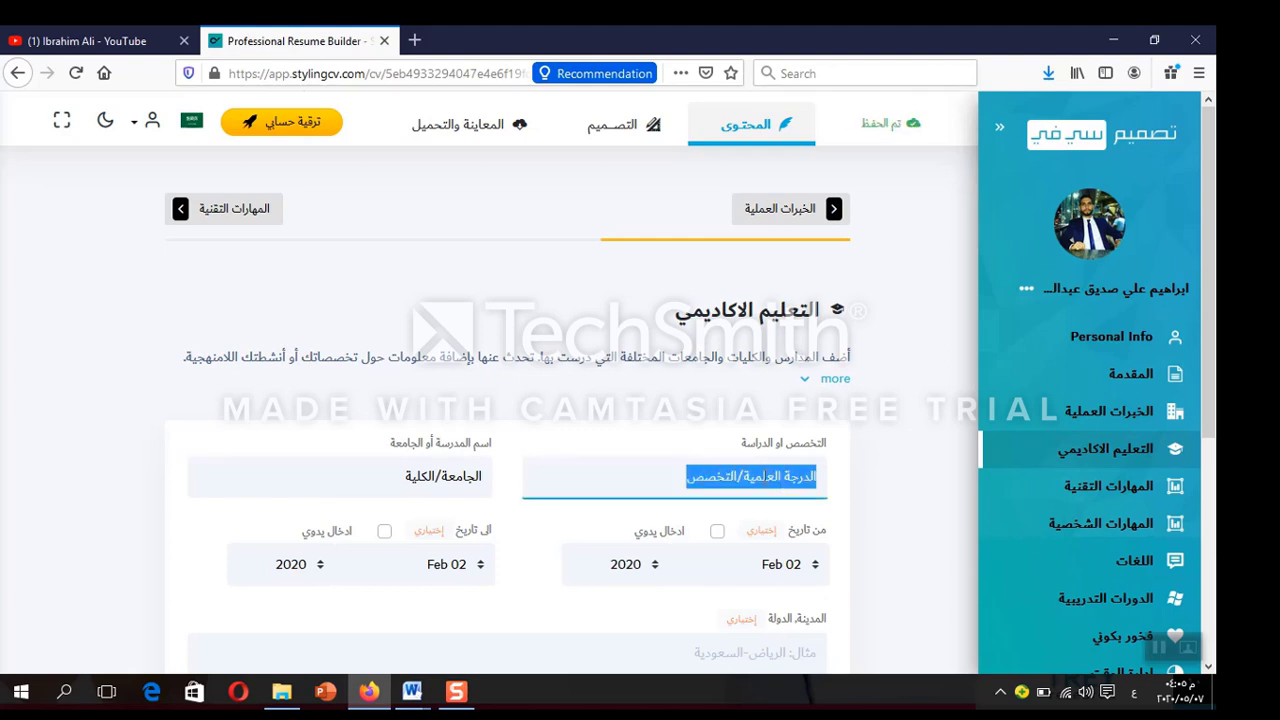
pyautogui.write('بكالو')
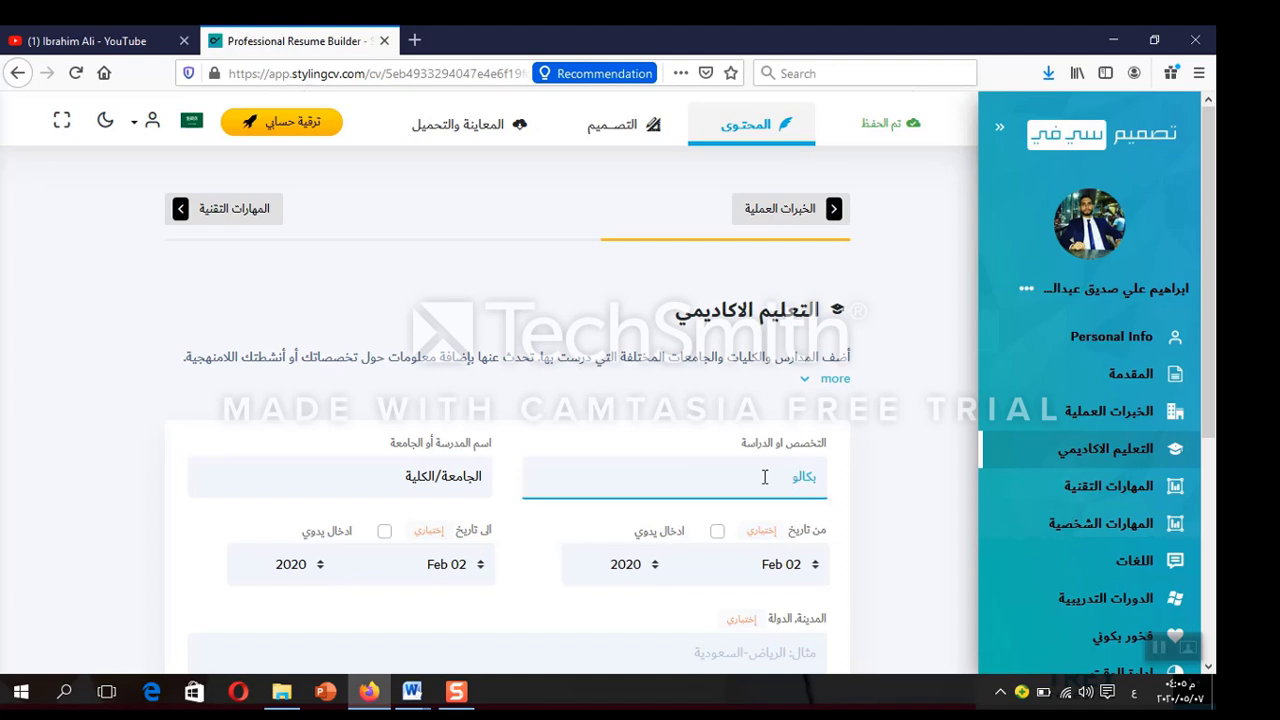
pyautogui.write('ريوس تربية - تخصص حاسب الي')
# Change the school name to كلية تربيه /جامعة كفر الشيخ
pyautogui.doubleClick(446, 477)
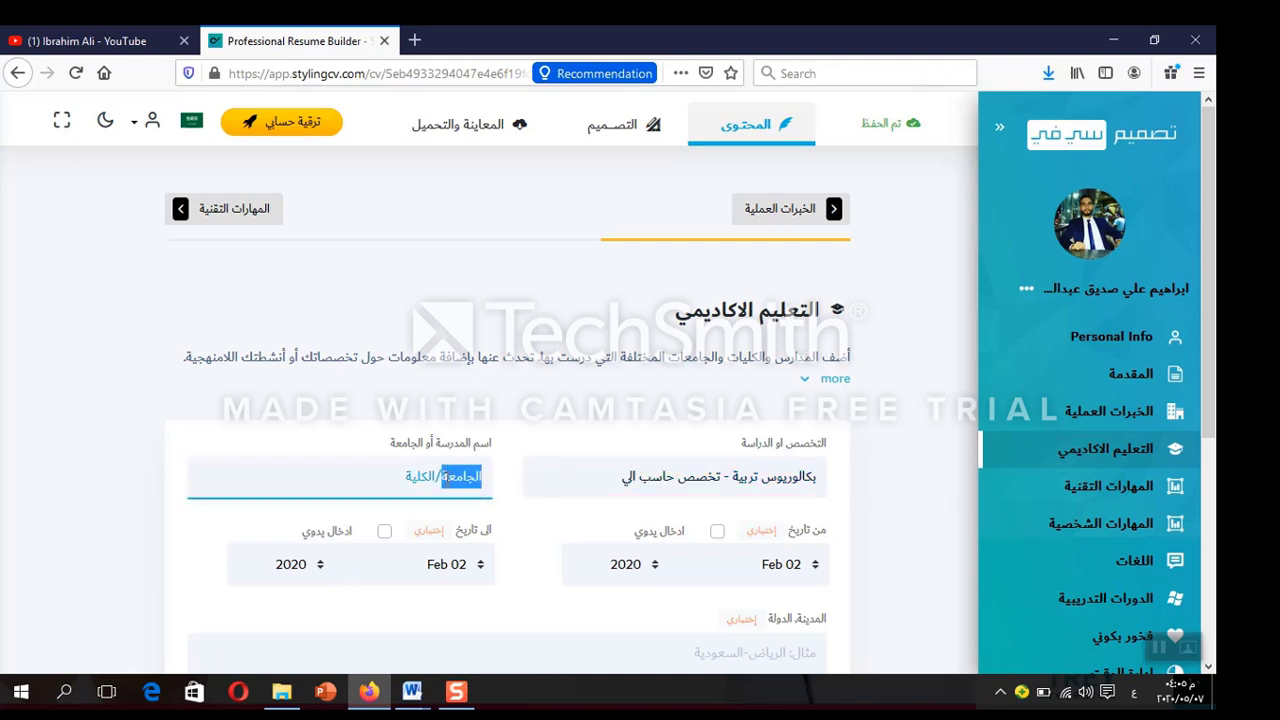
pyautogui.write('كل')
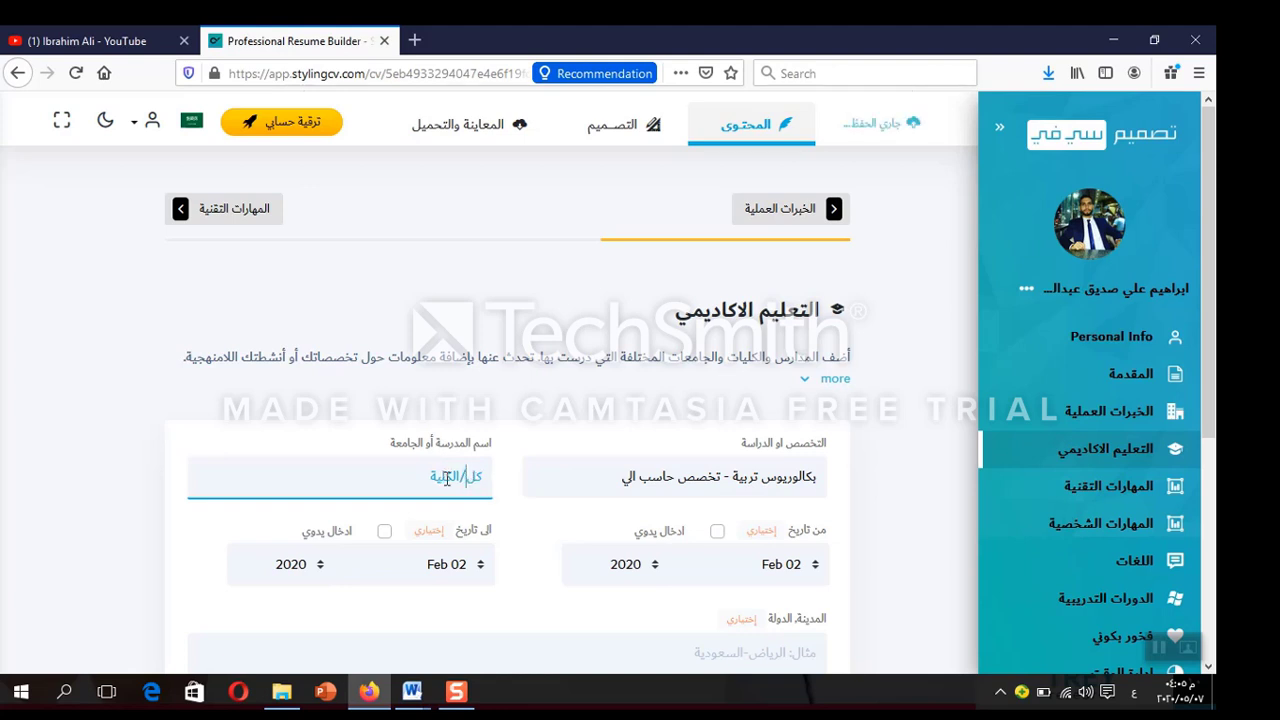
pyautogui.write('ية تربيه')
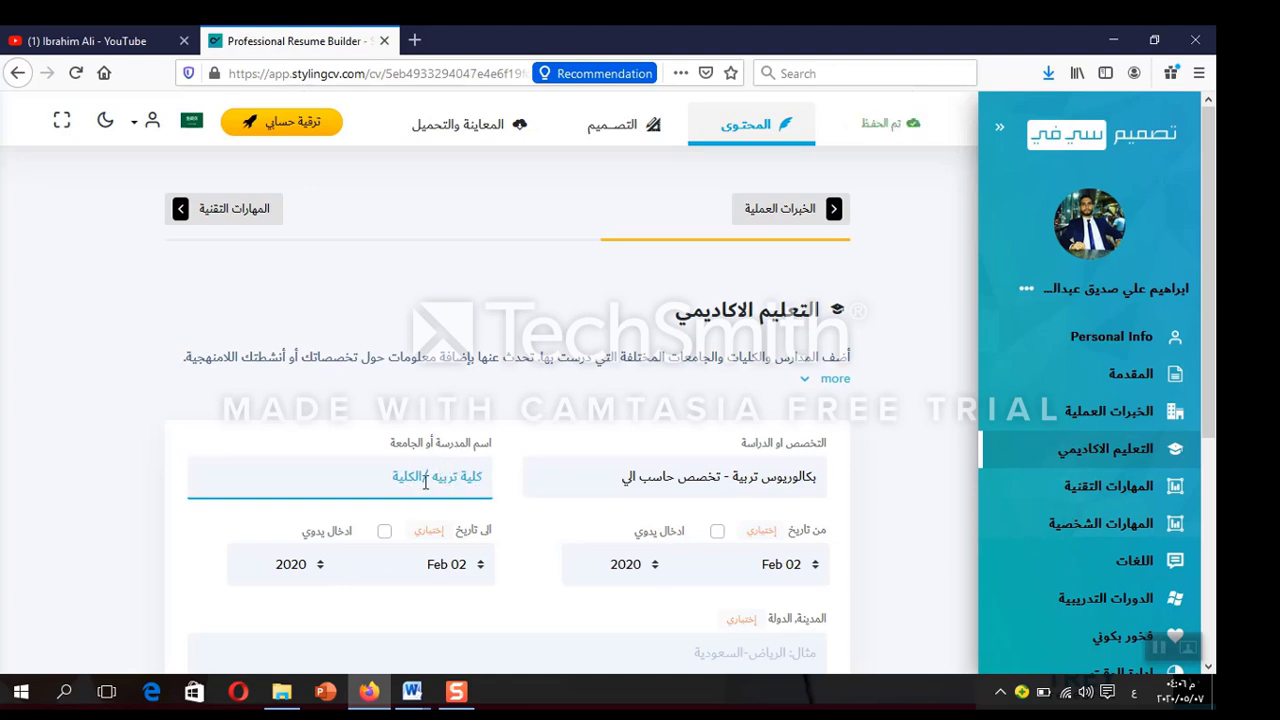
pyautogui.moveTo(425, 482); pyautogui.dragTo(392, 480)
pyautogui.write('جامعه')
pyautogui.press('BackSpace')
pyautogui.write('ة كفر')
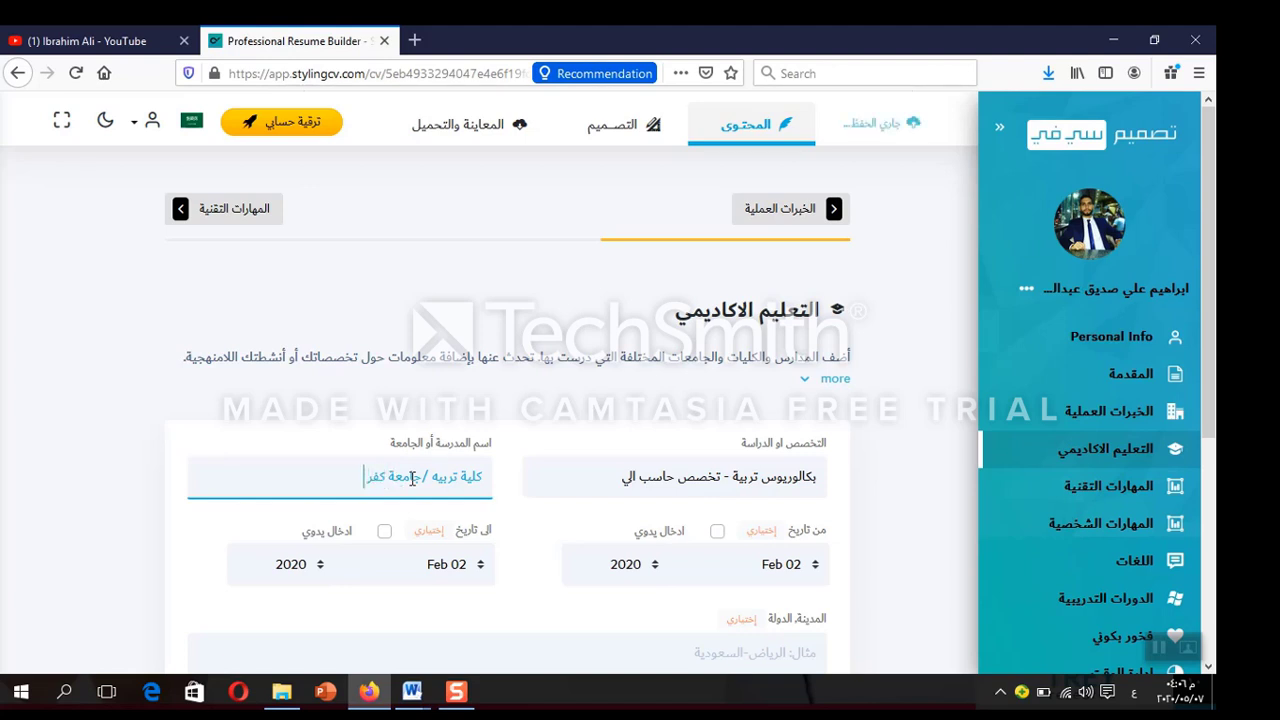
pyautogui.write(' الشيخ')
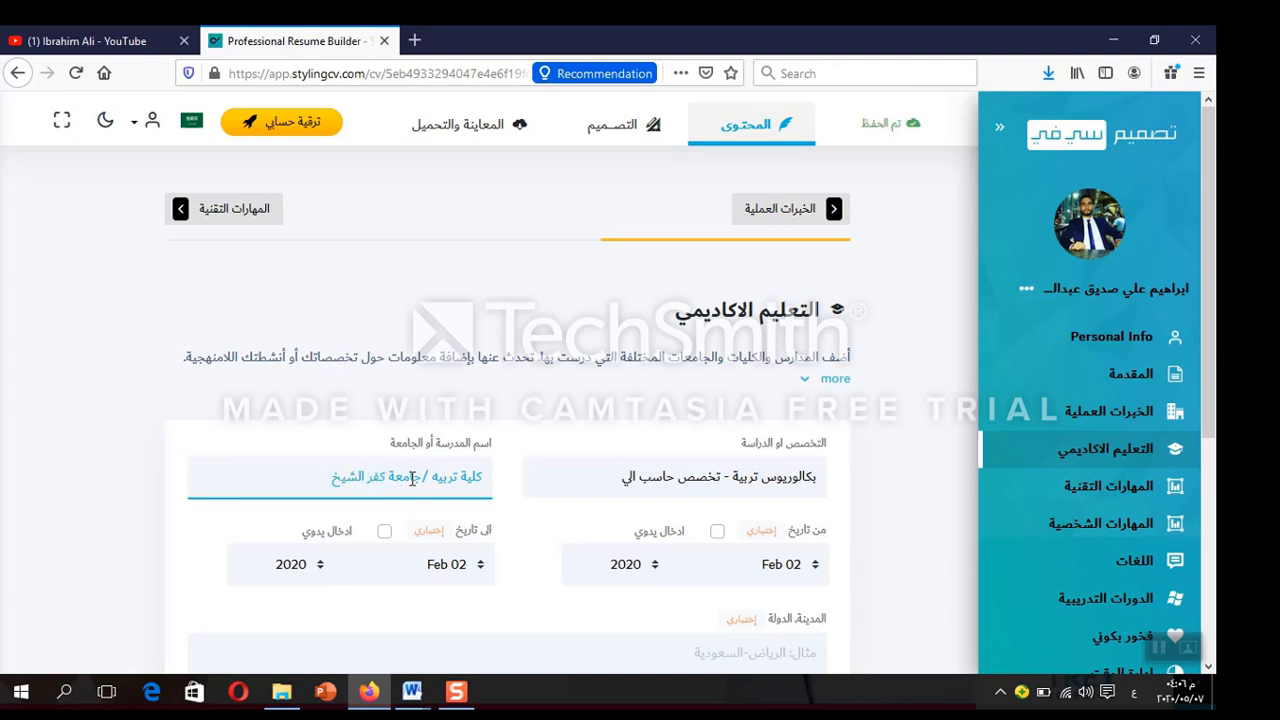
pyautogui.click(855, 510)
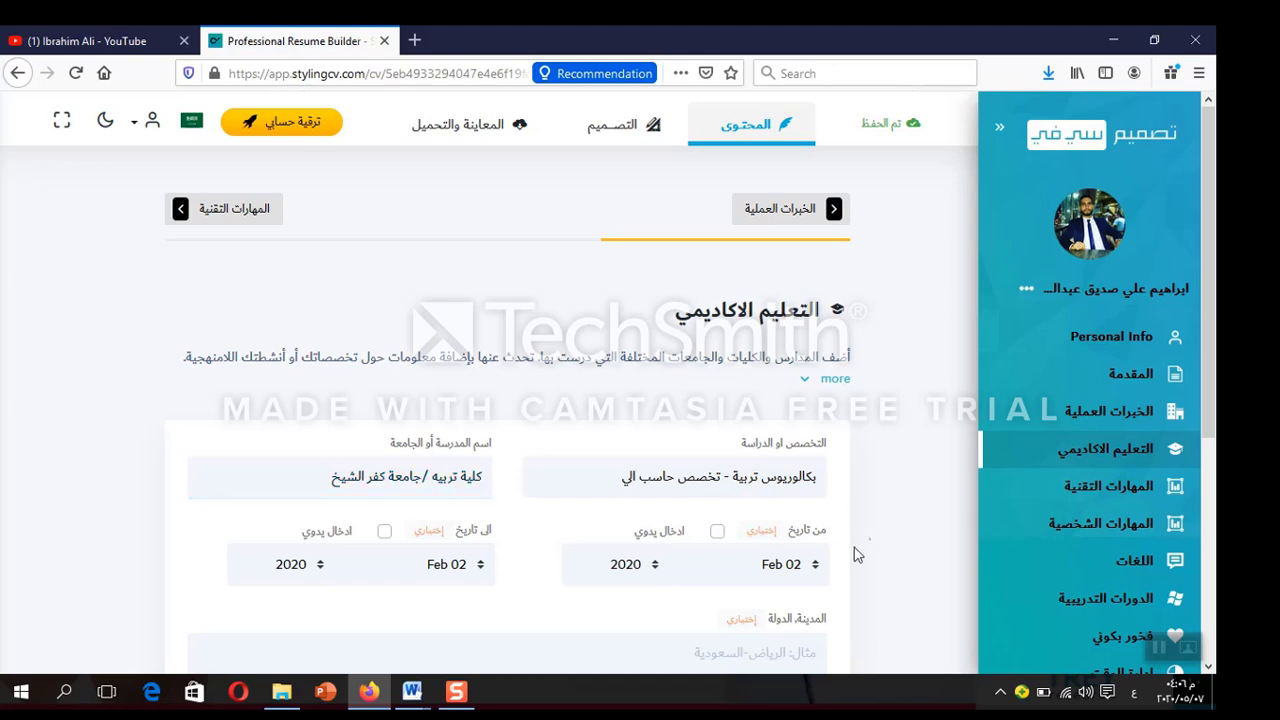
# Set the education dates to Feb 2007 – Feb 2011 using a manual end year, and save
pyautogui.click(630, 564)
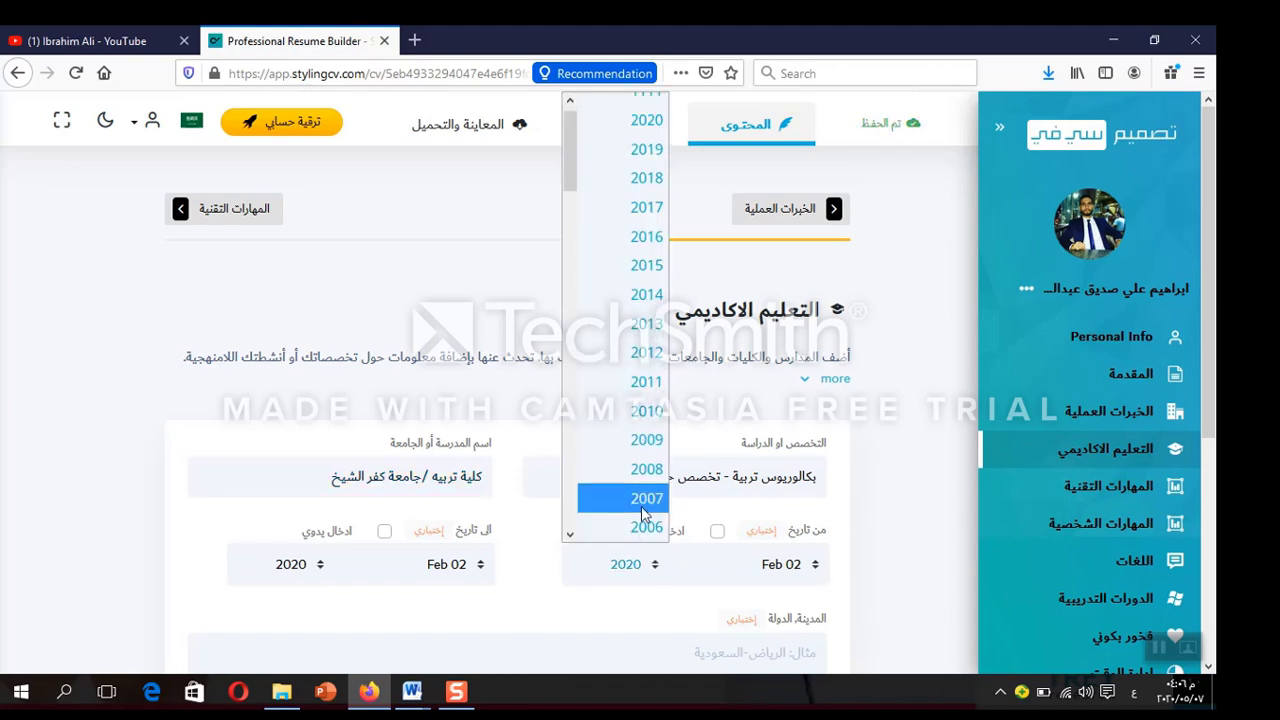
pyautogui.click(643, 498)
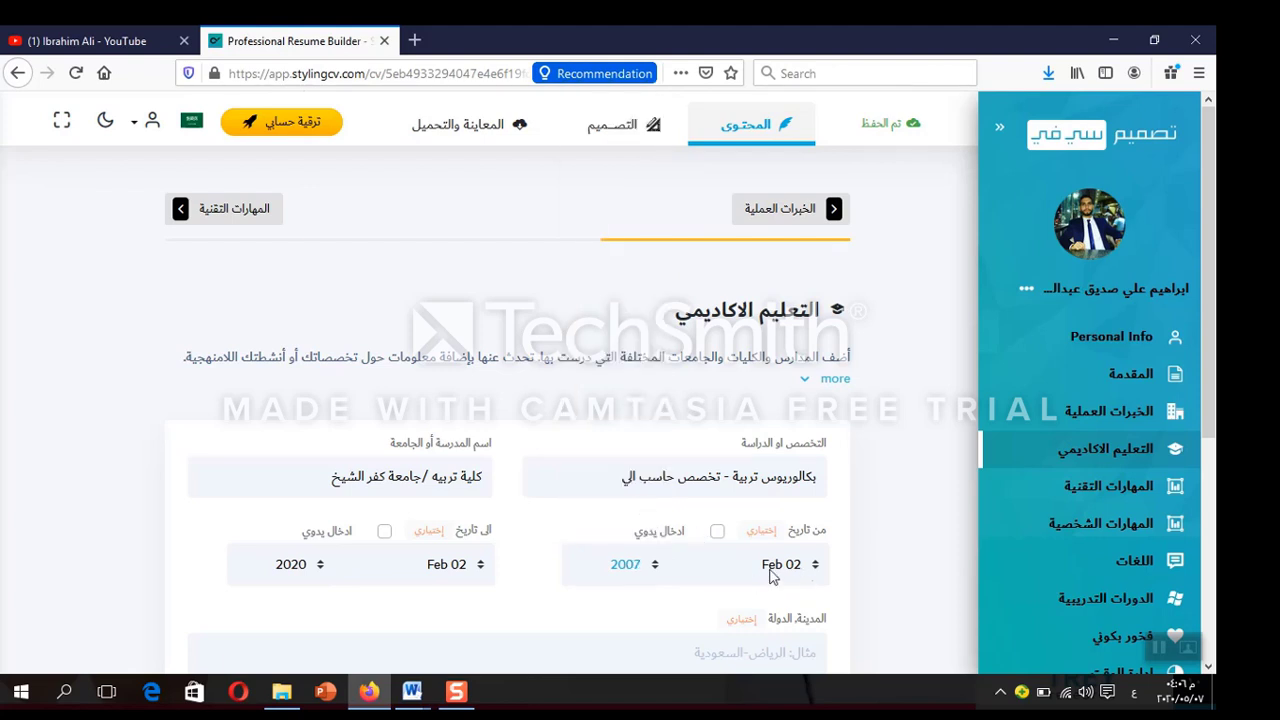
pyautogui.click(384, 531)
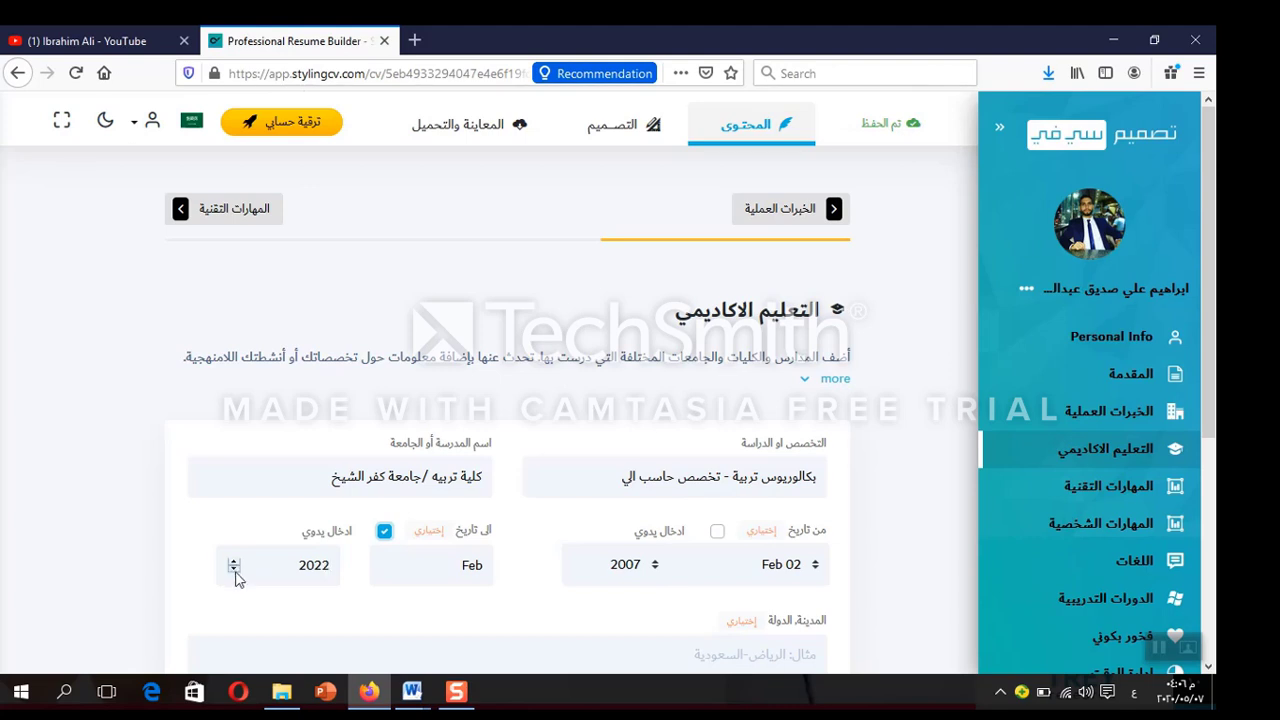
pyautogui.click(235, 570)
pyautogui.click(235, 570)
pyautogui.doubleClick(326, 567)
pyautogui.write('2011')
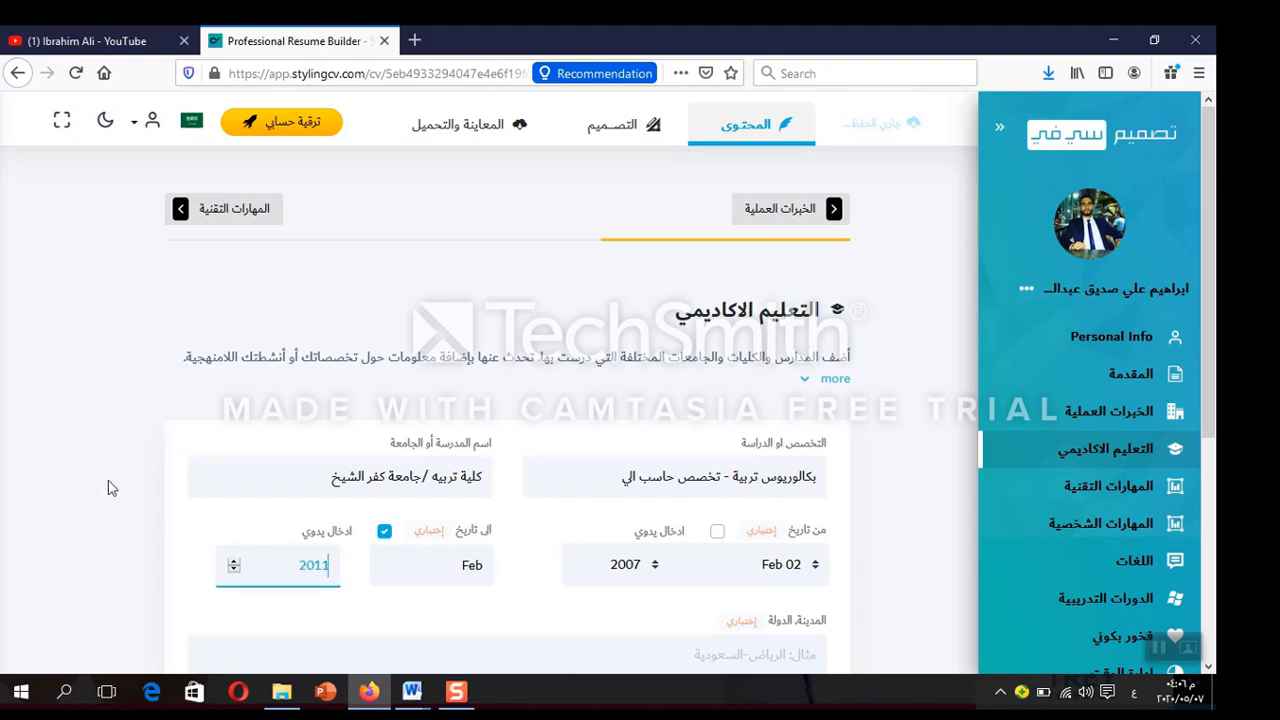
pyautogui.click(112, 488)
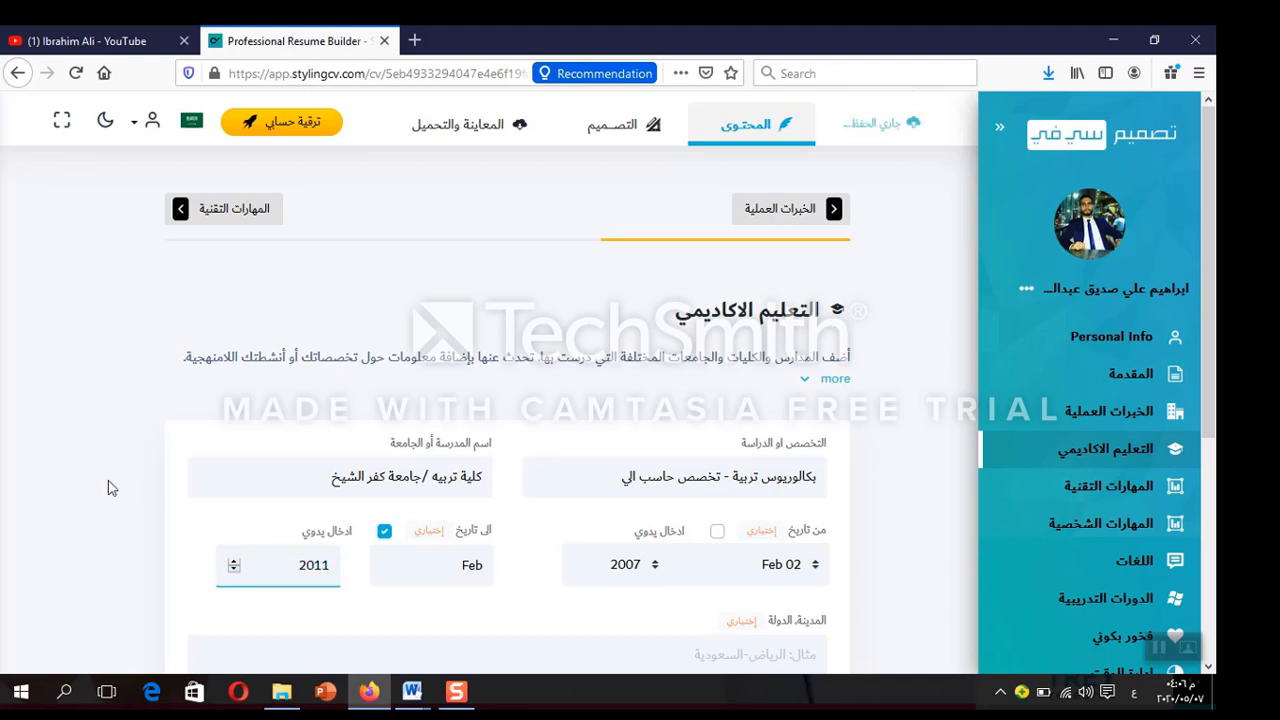
pyautogui.scroll(-3, 931, 579)
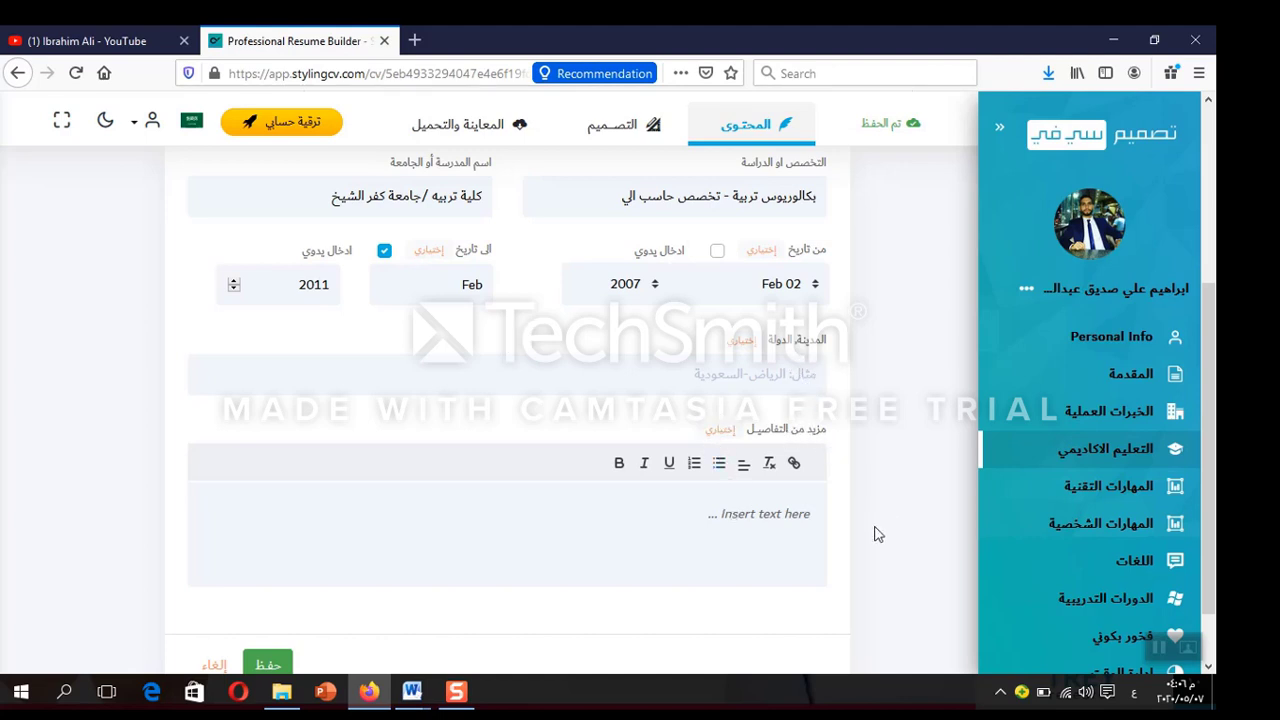
pyautogui.click(280, 664)
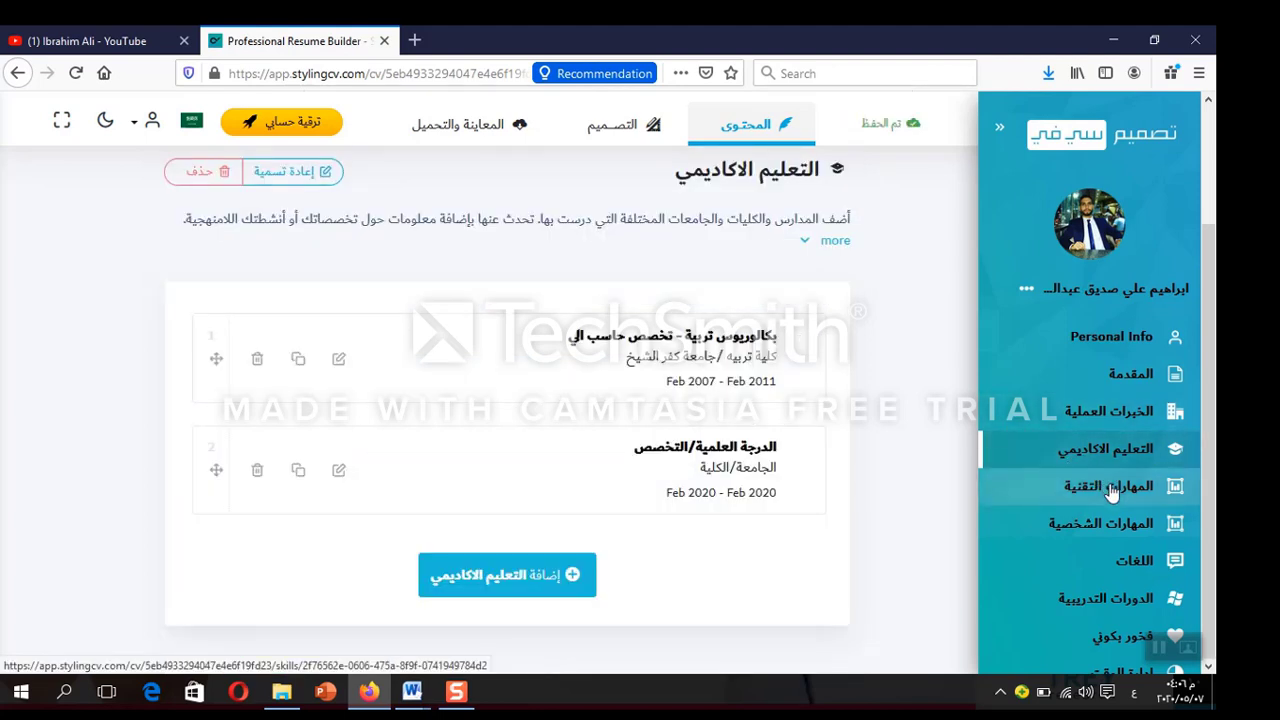
# Open المهارات التقنية and review its four skill bars (90%, 70%, 80%, 90%)
pyautogui.click(1112, 490)
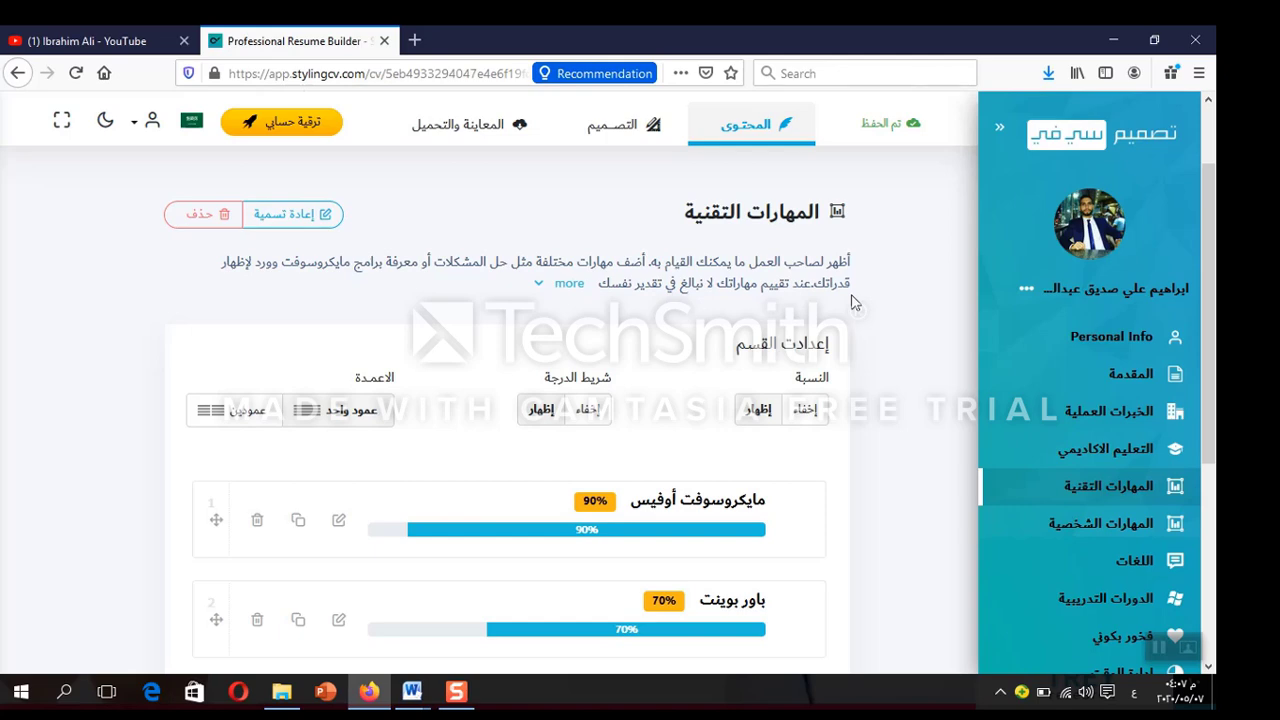
pyautogui.scroll(-5, 896, 373)
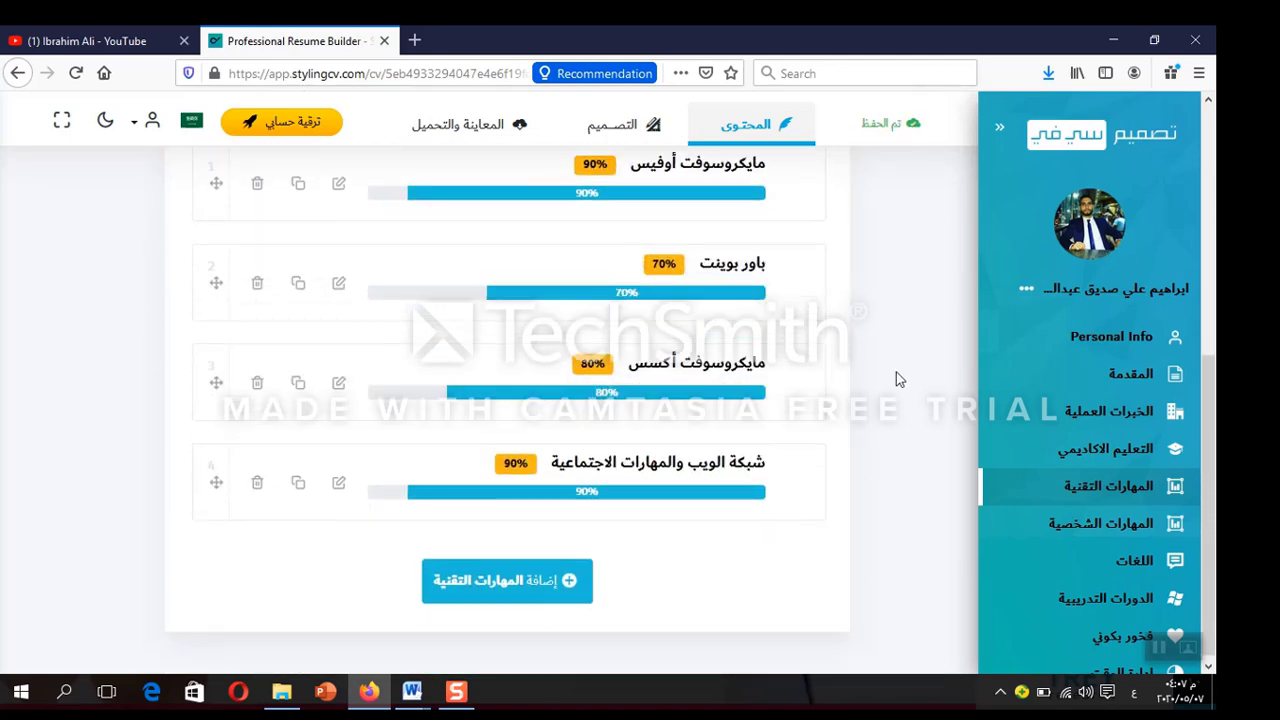
pyautogui.scroll(2, 896, 379)
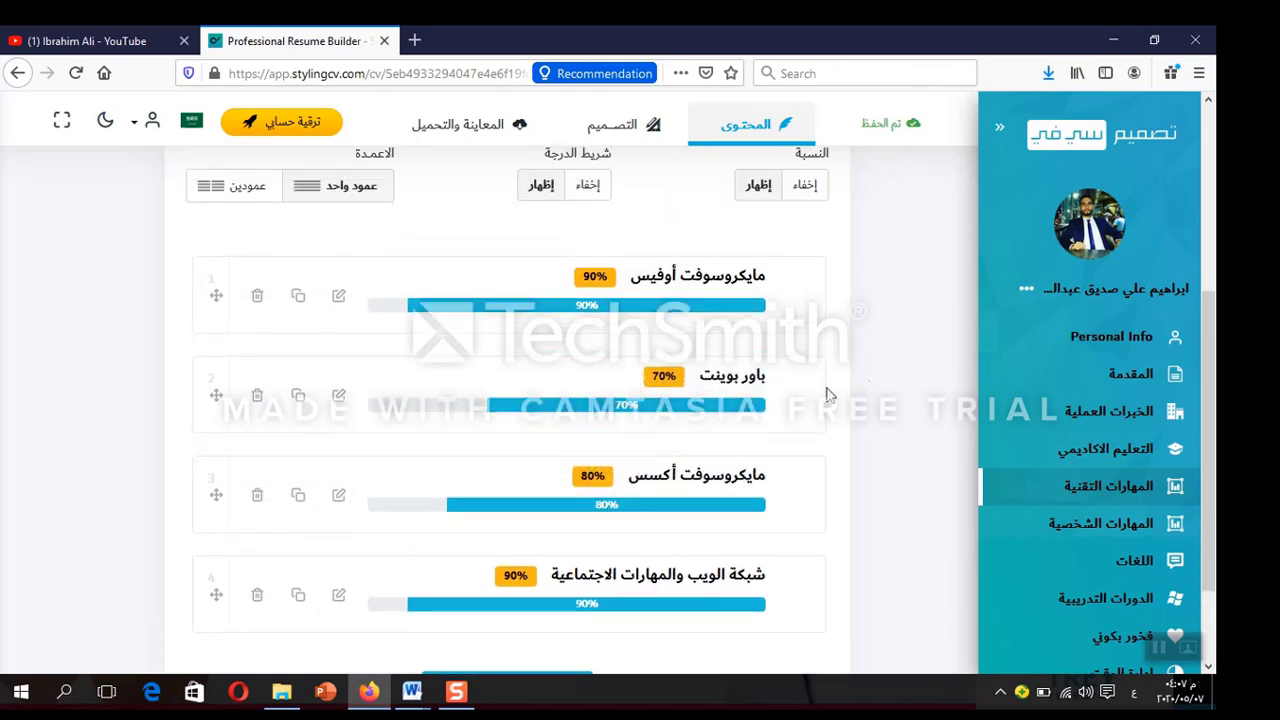
pyautogui.scroll(2, 881, 366)
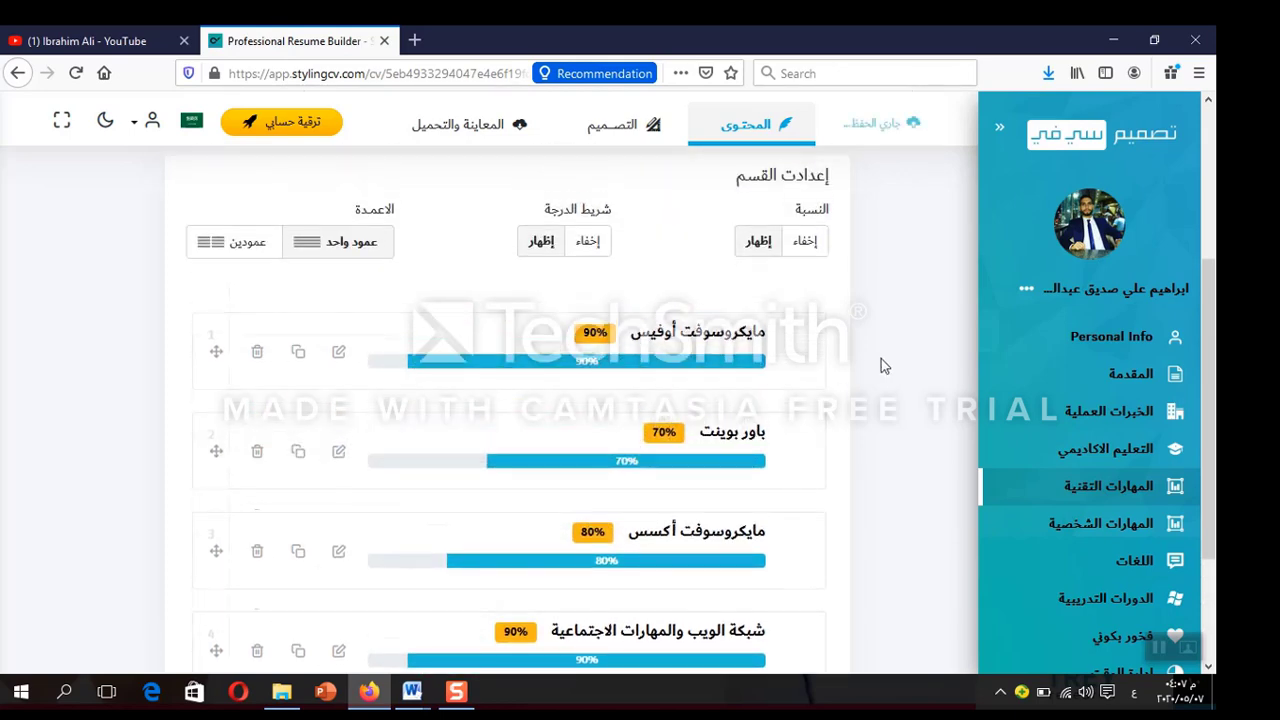
pyautogui.scroll(-1, 881, 366)
pyautogui.scroll(-3, 881, 366)
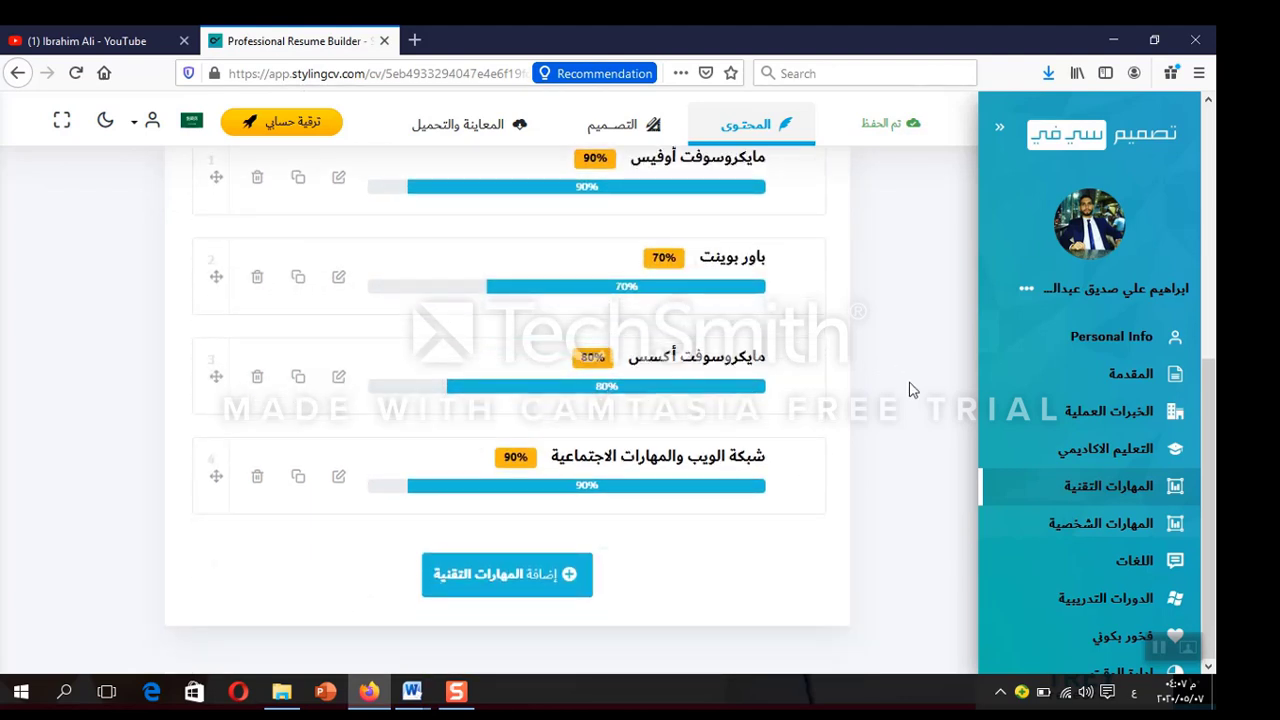
# Open the personal skills section, then edit and re-save the مهارات التواصل skill
pyautogui.click(1089, 530)
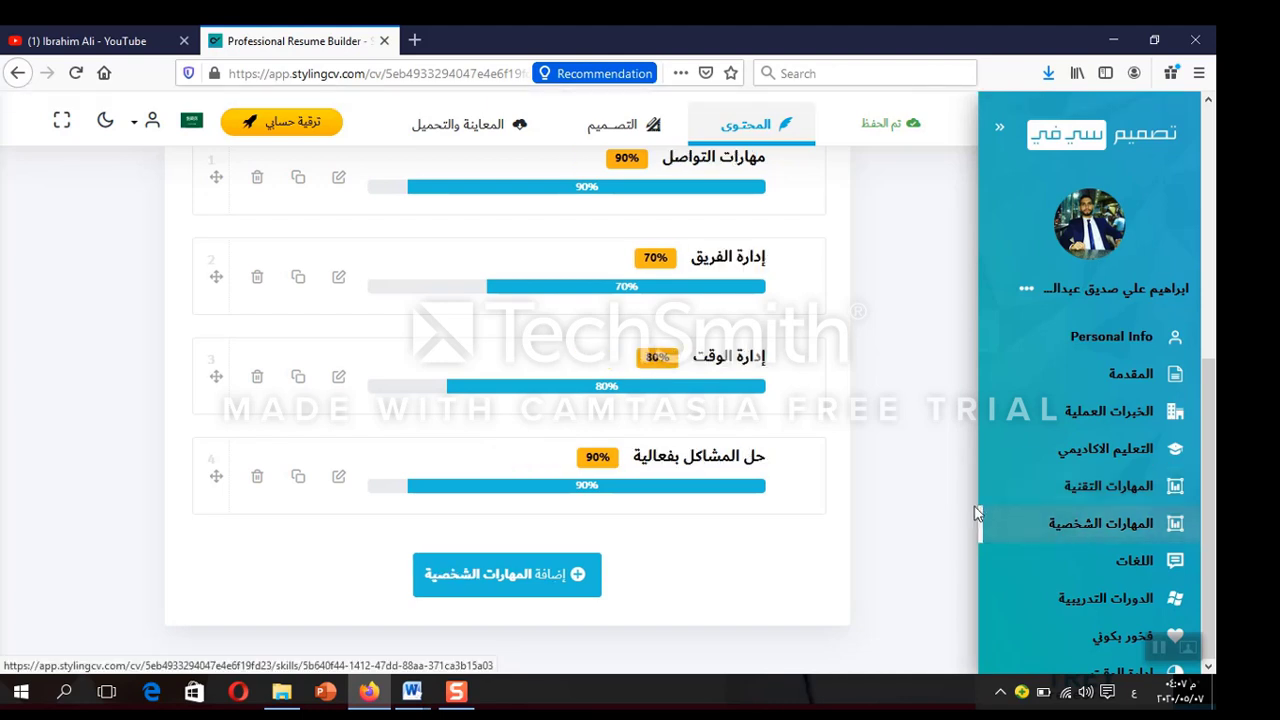
pyautogui.scroll(1, 905, 389)
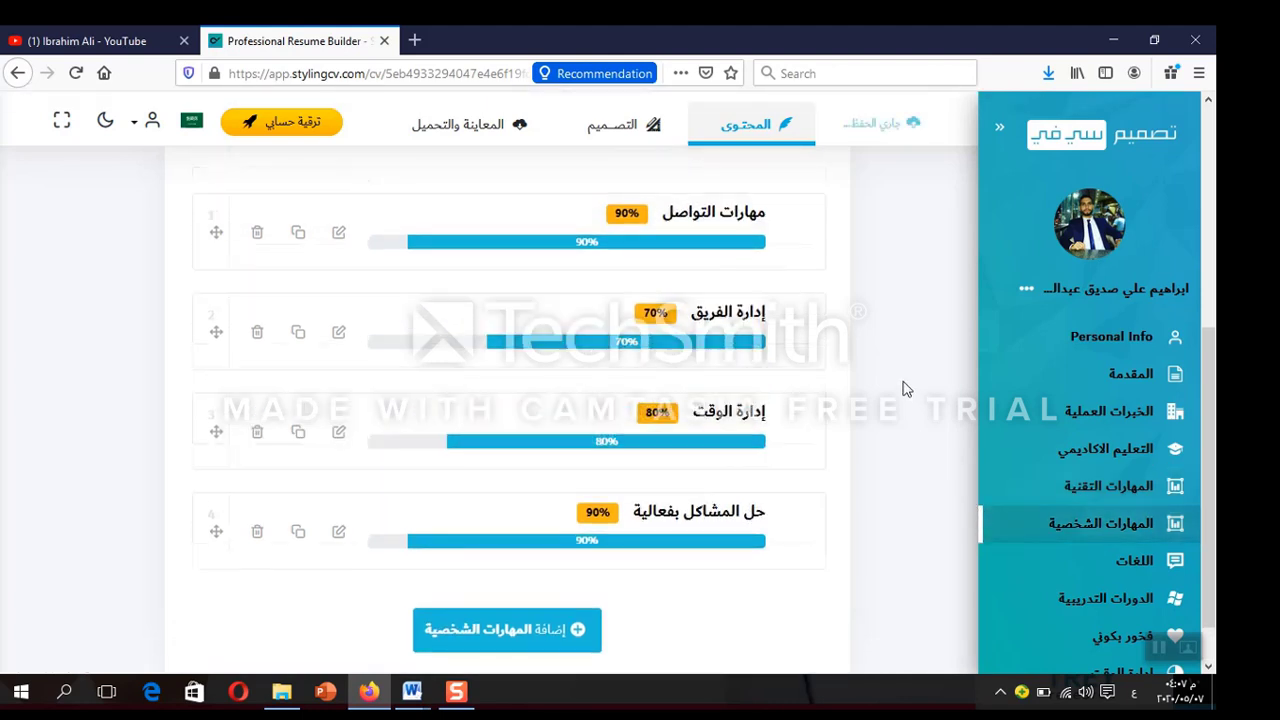
pyautogui.scroll(2, 905, 389)
pyautogui.scroll(-4, 905, 389)
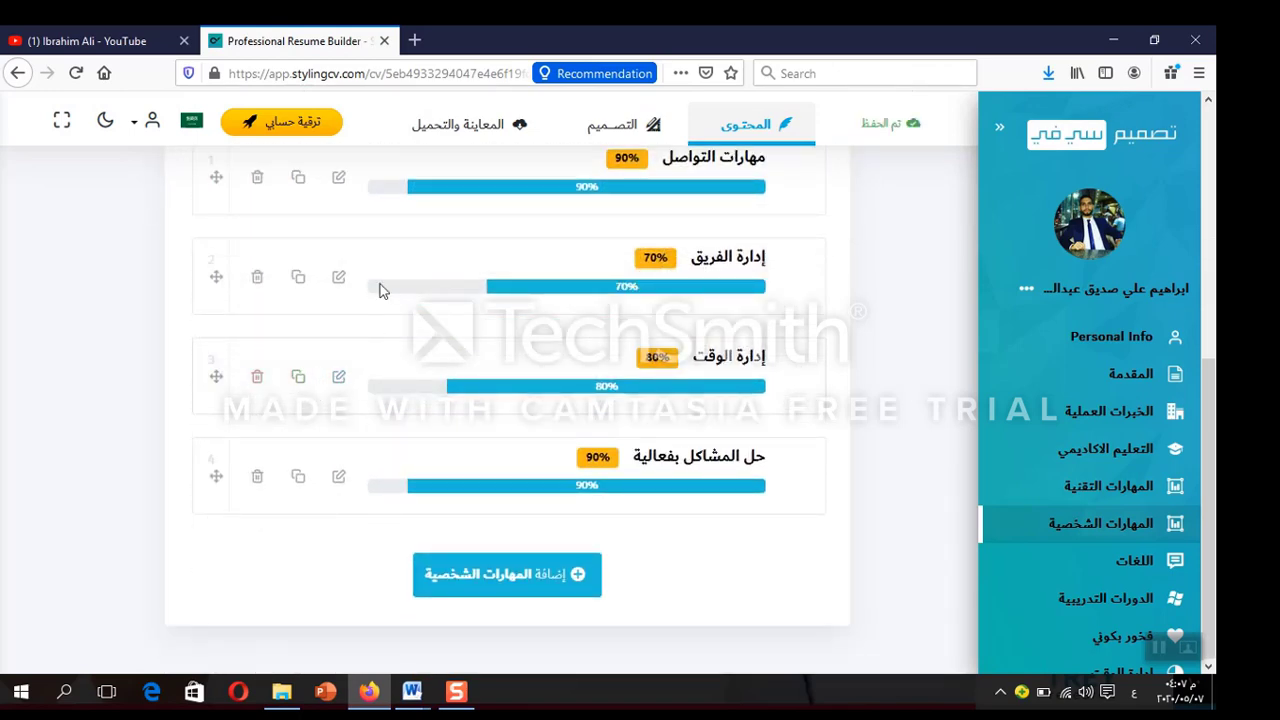
pyautogui.click(338, 177)
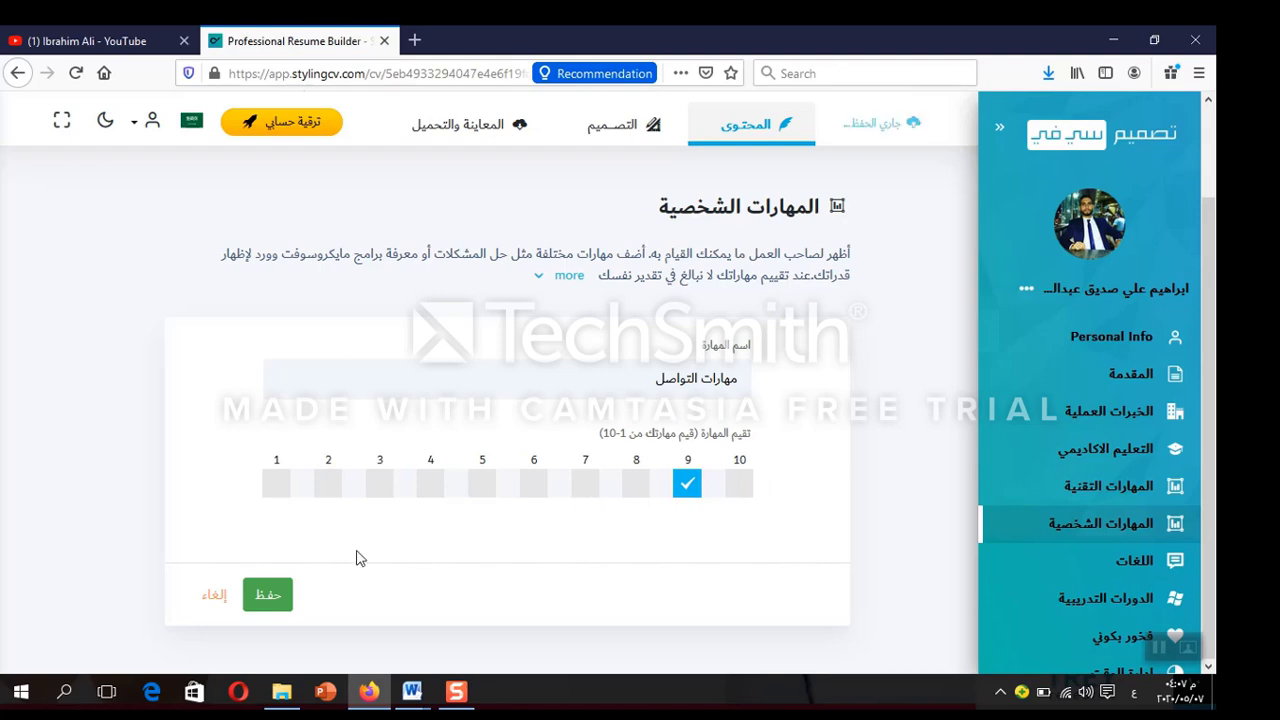
pyautogui.click(265, 595)
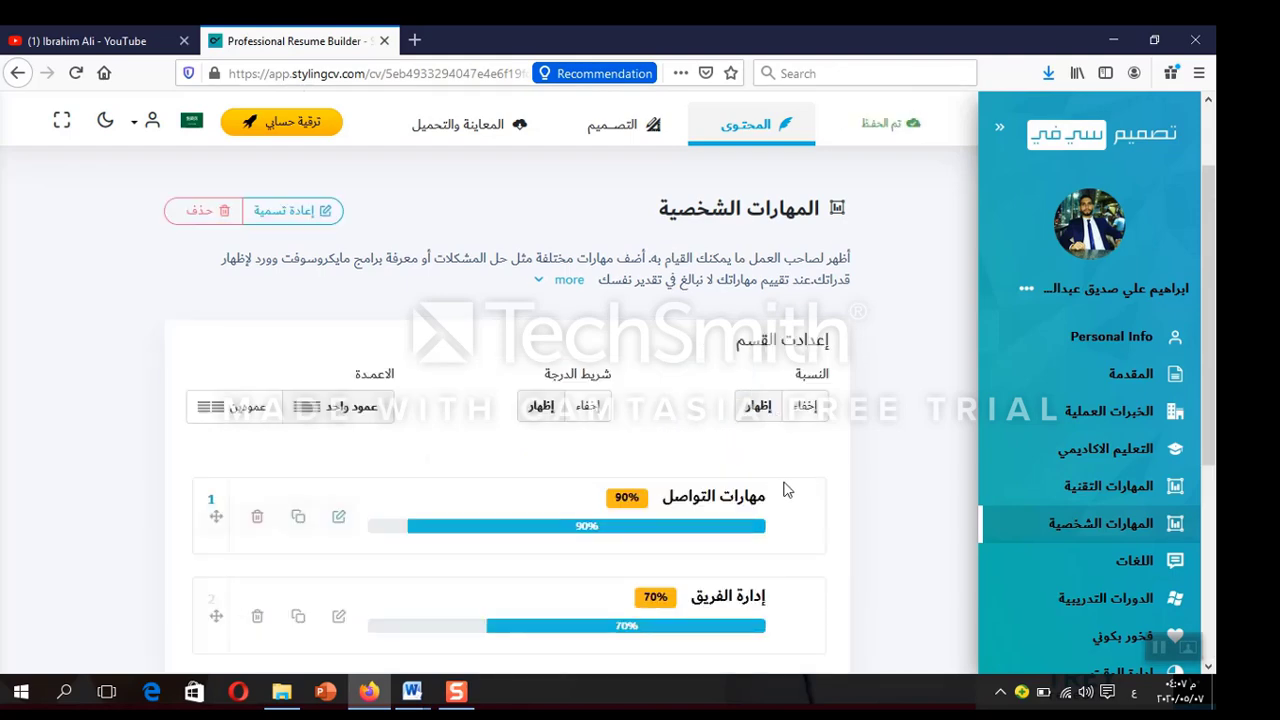
pyautogui.scroll(-5, 834, 503)
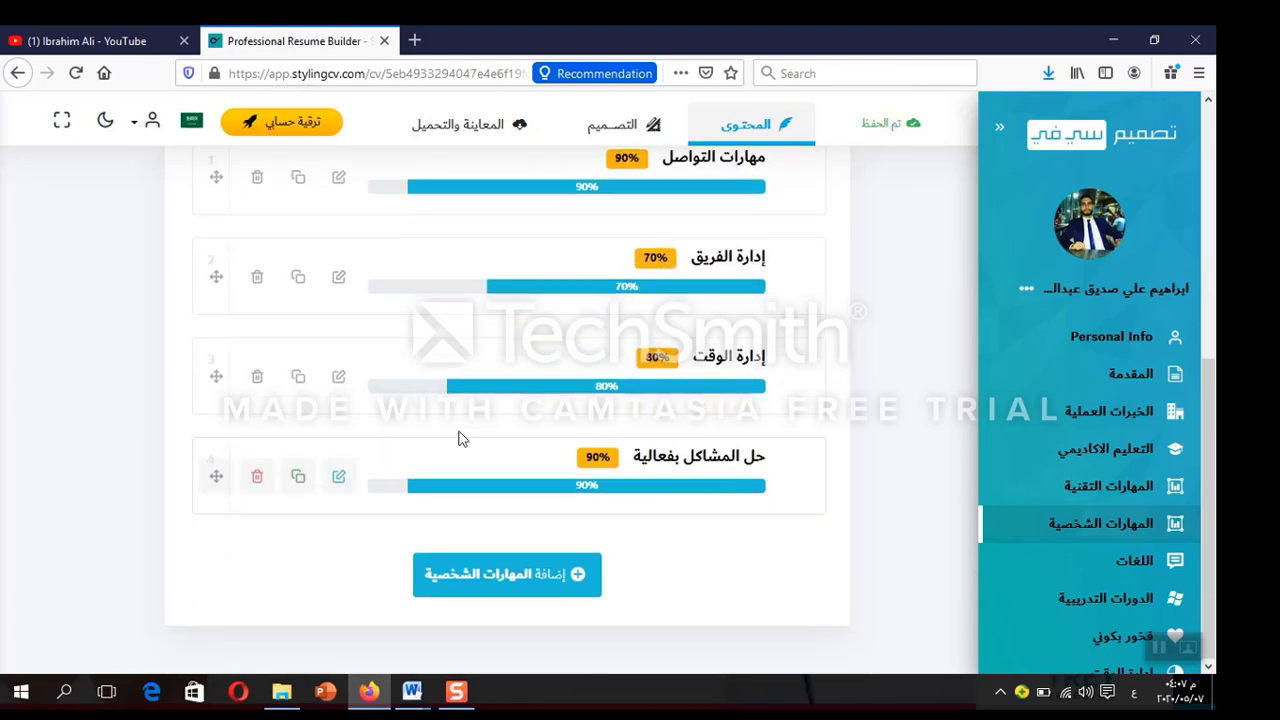
# Rate حل المشاكل بفعالية 10 out of 10 and save it
pyautogui.click(338, 477)
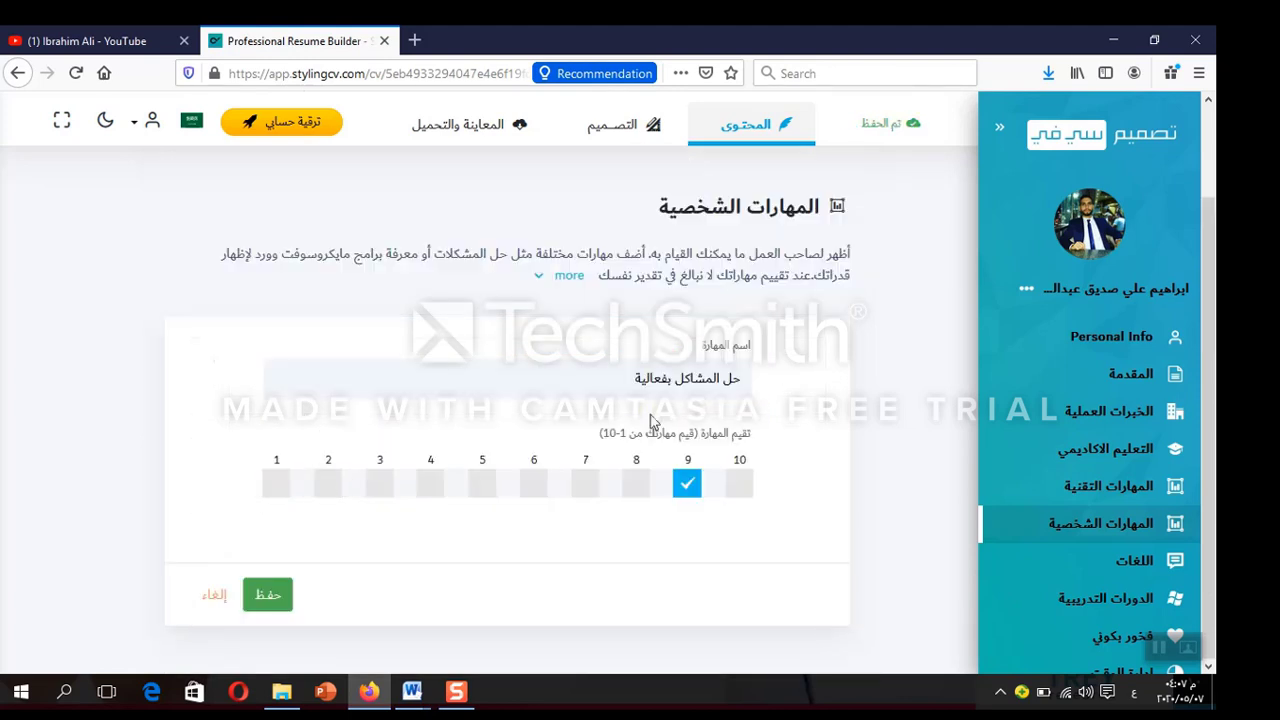
pyautogui.click(739, 484)
pyautogui.click(268, 594)
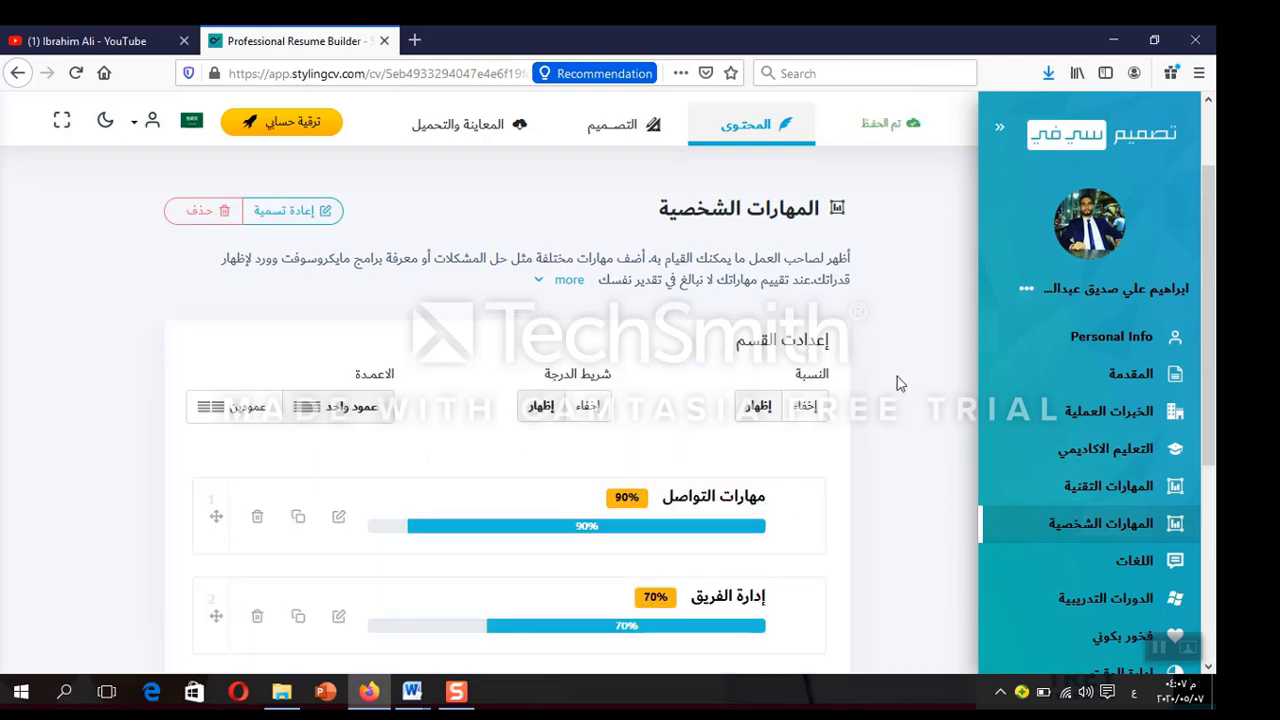
pyautogui.scroll(-3, 897, 383)
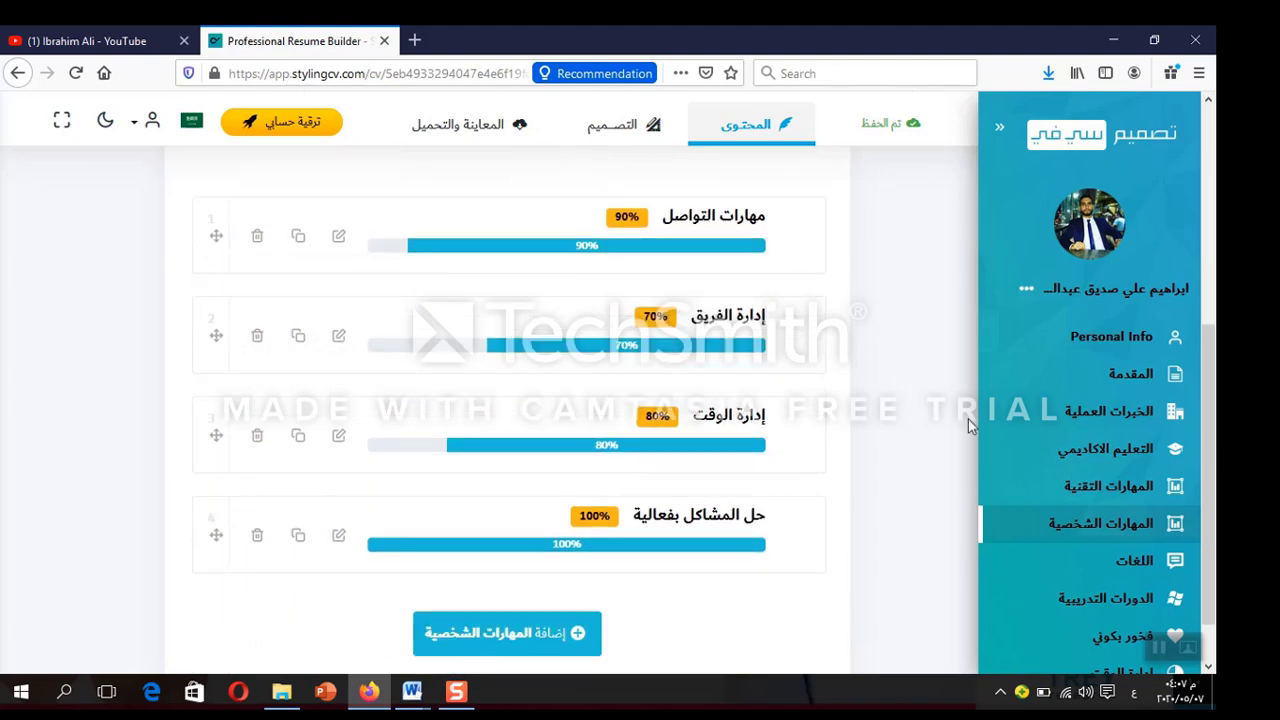
# In اللغات, set اللغة الإنجليزية to 10 of 10 stars and save
pyautogui.click(1140, 561)
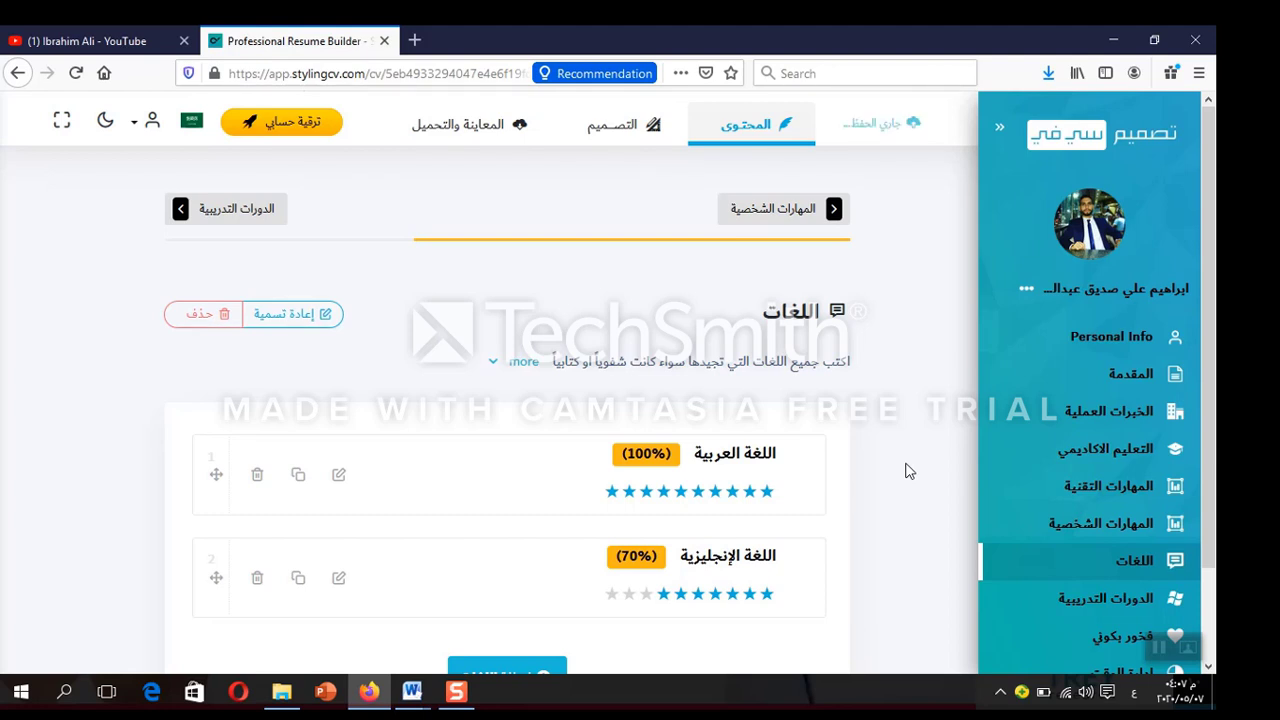
pyautogui.scroll(-2, 886, 437)
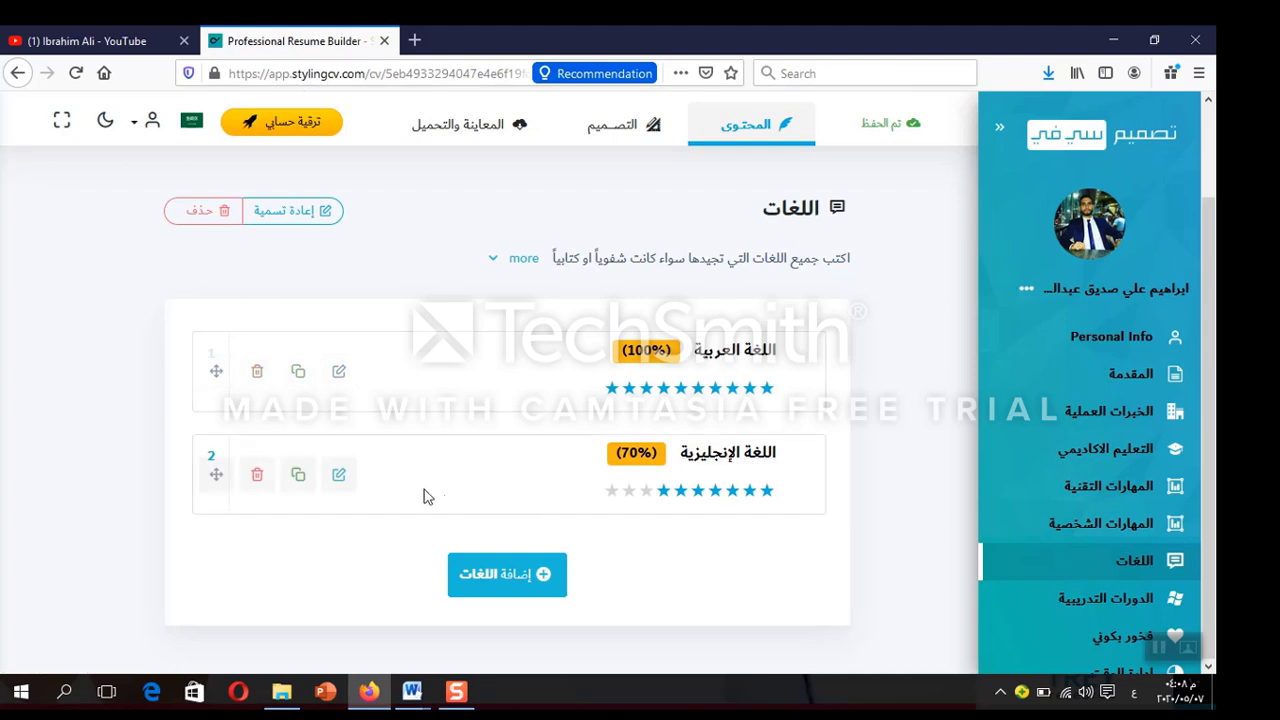
pyautogui.click(340, 476)
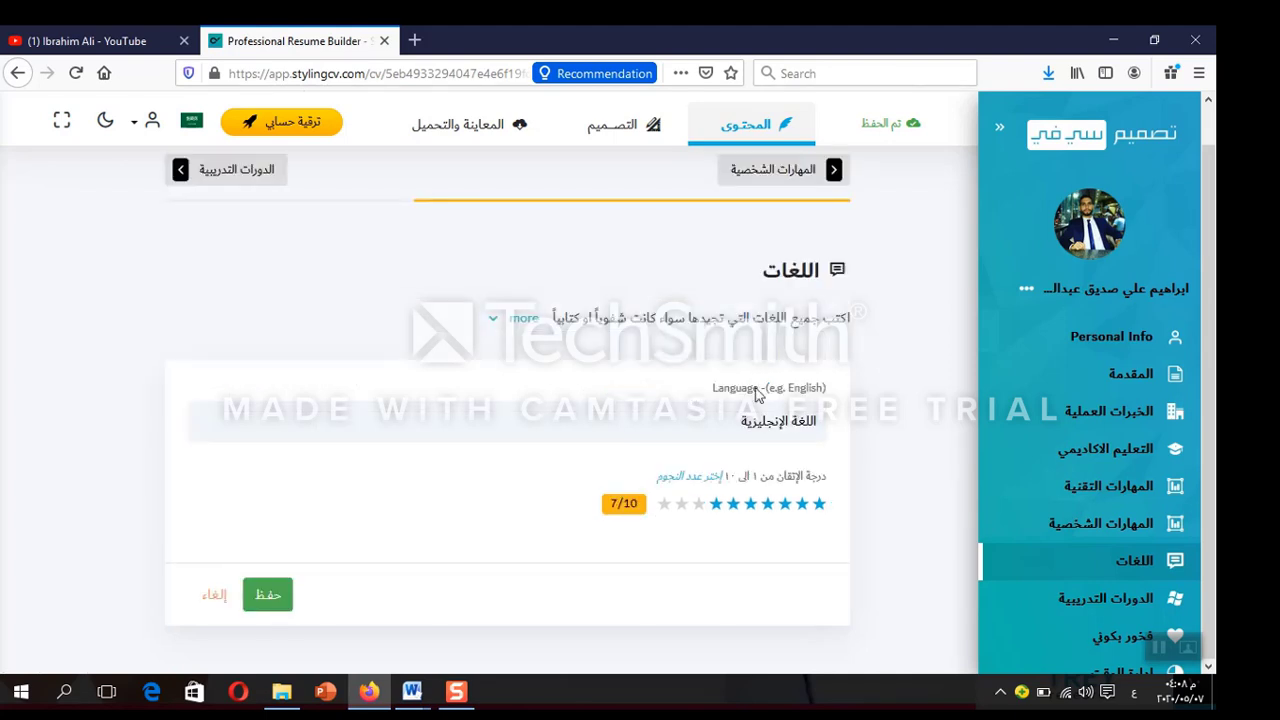
pyautogui.click(667, 505)
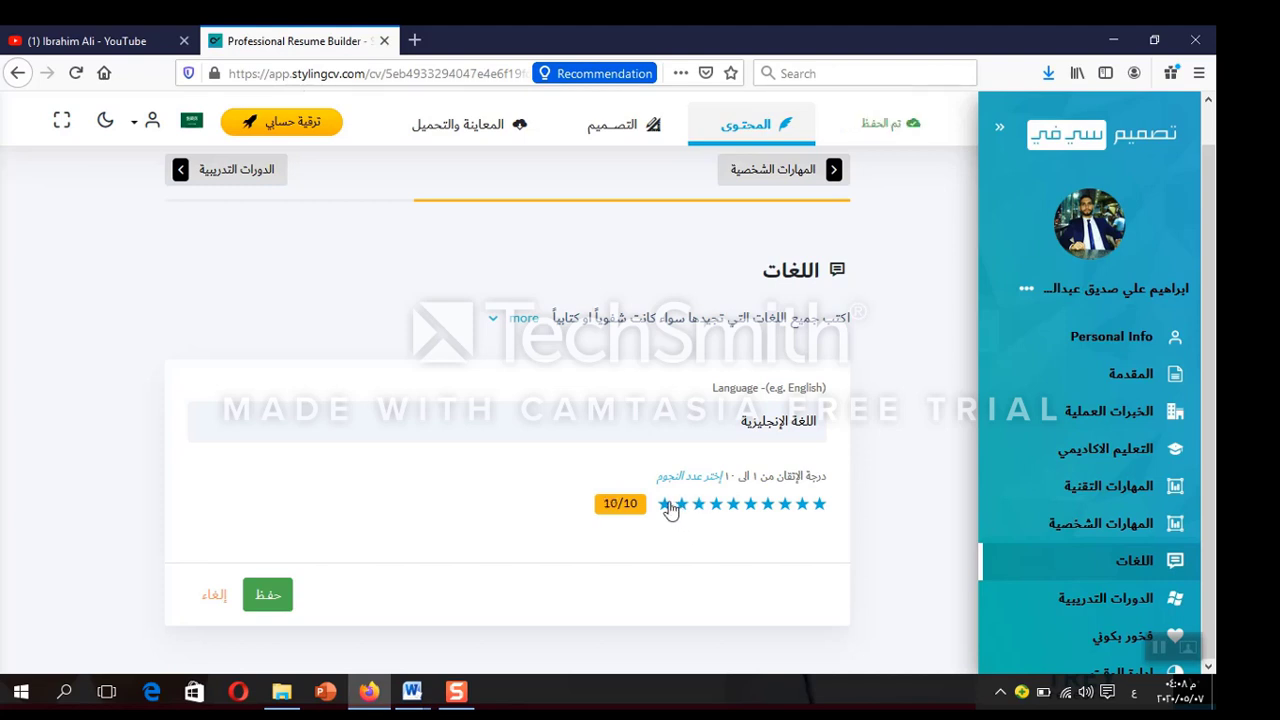
pyautogui.click(279, 596)
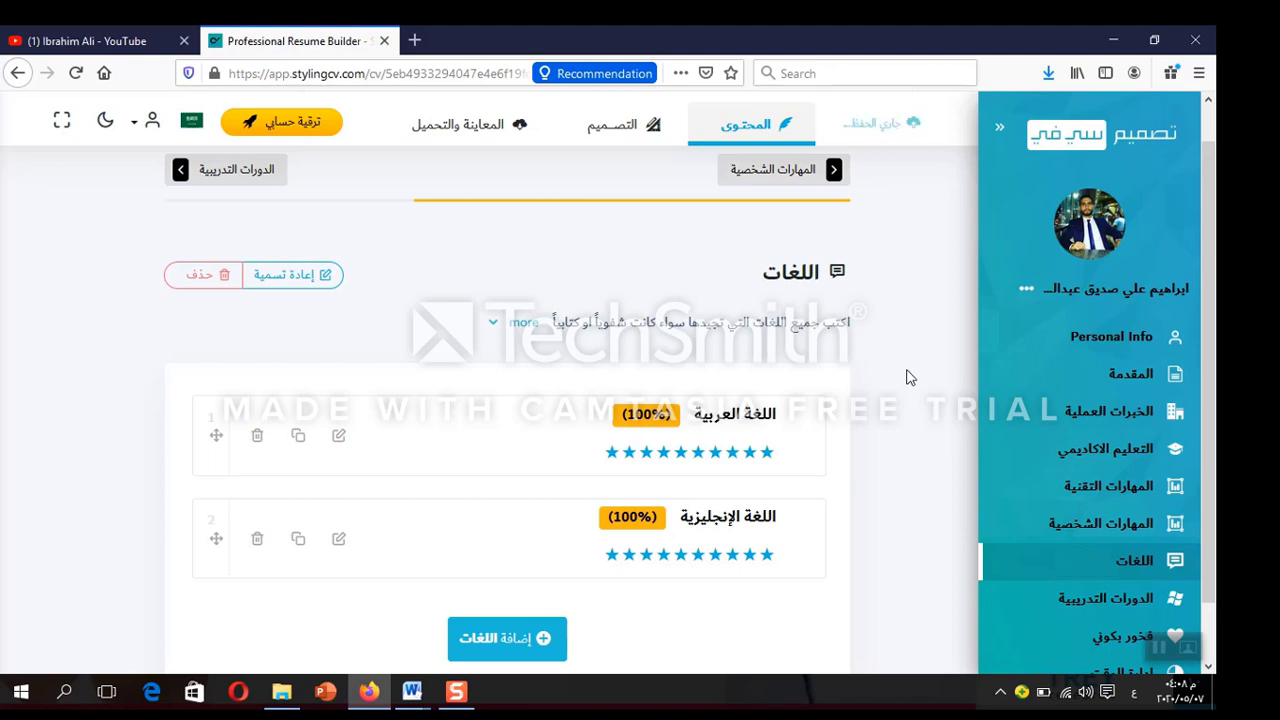
pyautogui.scroll(-1, 910, 360)
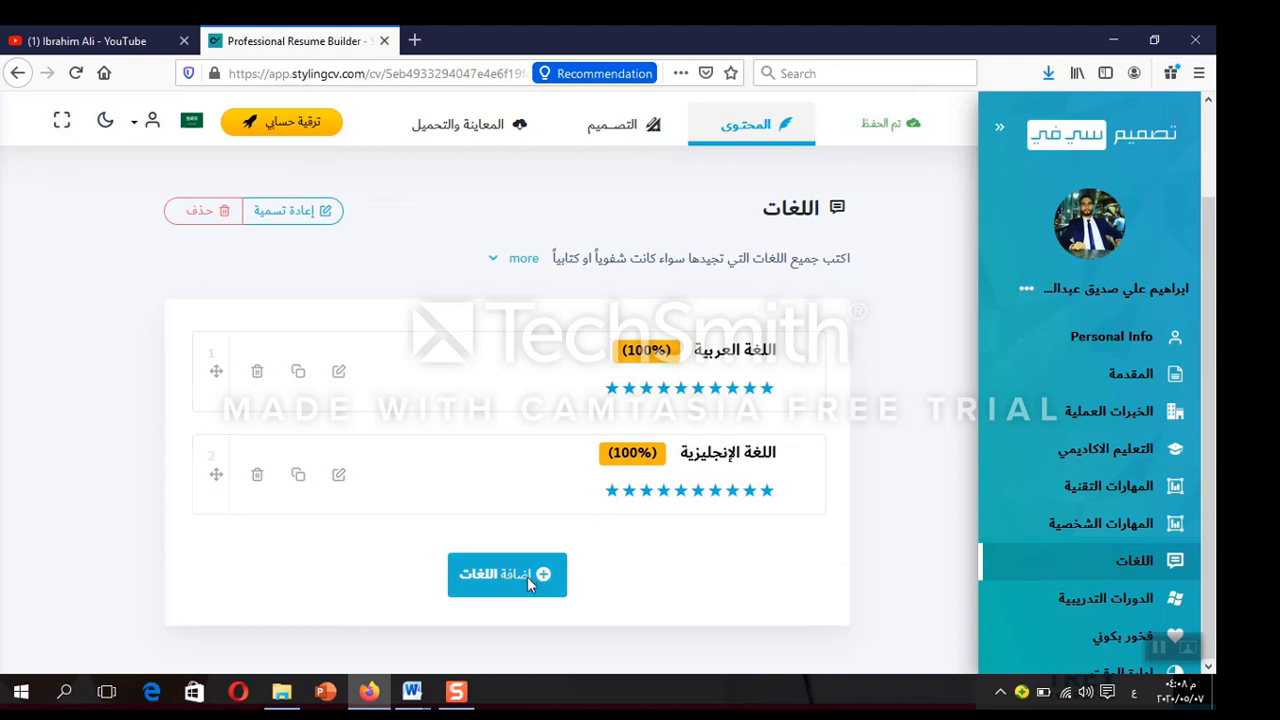
# Add and save a new, unnamed third language entry, then reopen it
pyautogui.click(527, 577)
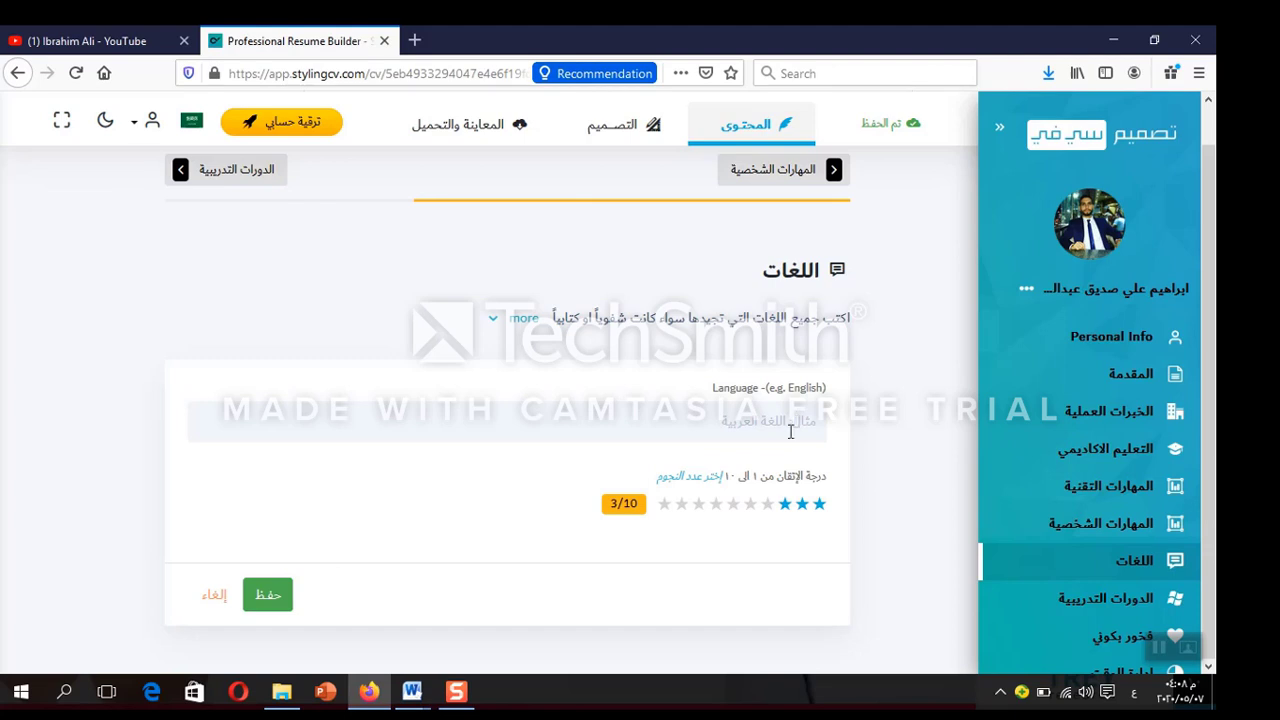
pyautogui.click(266, 598)
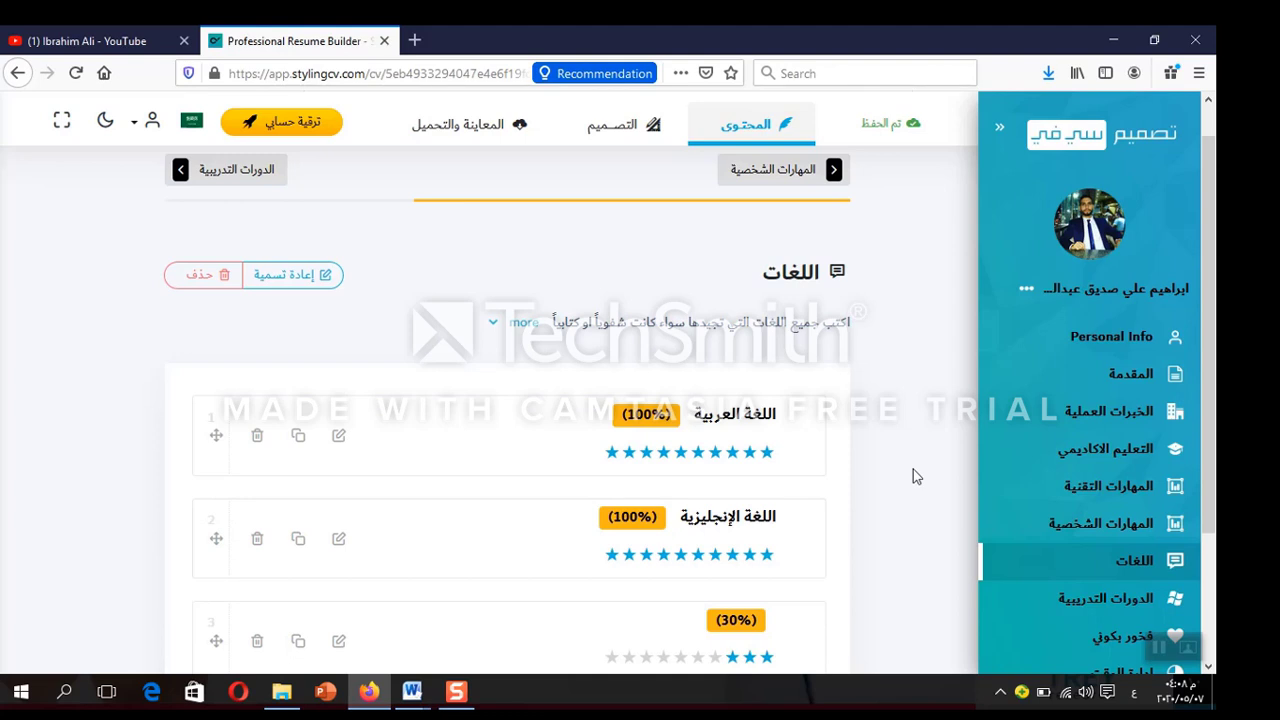
pyautogui.click(340, 641)
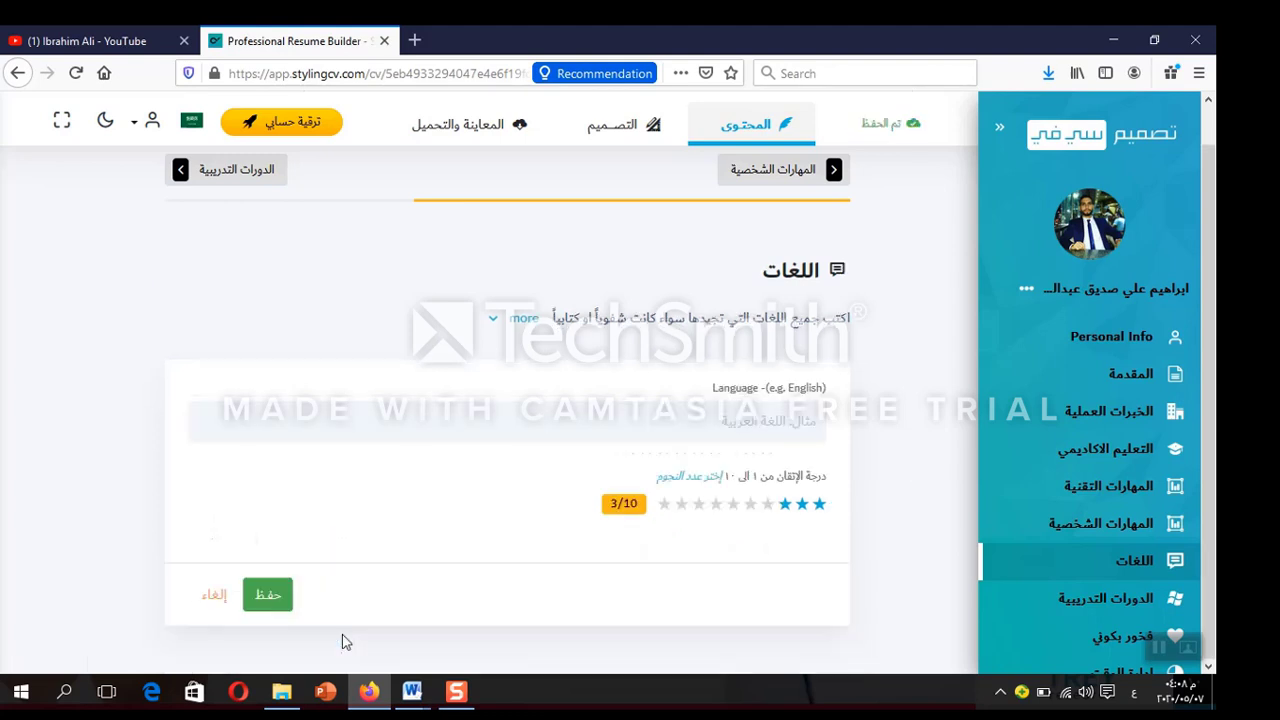
# Name the new language الفرنسية in the Arabic layout, save it, then open training courses
pyautogui.click(767, 427)
pyautogui.write('الفرن')
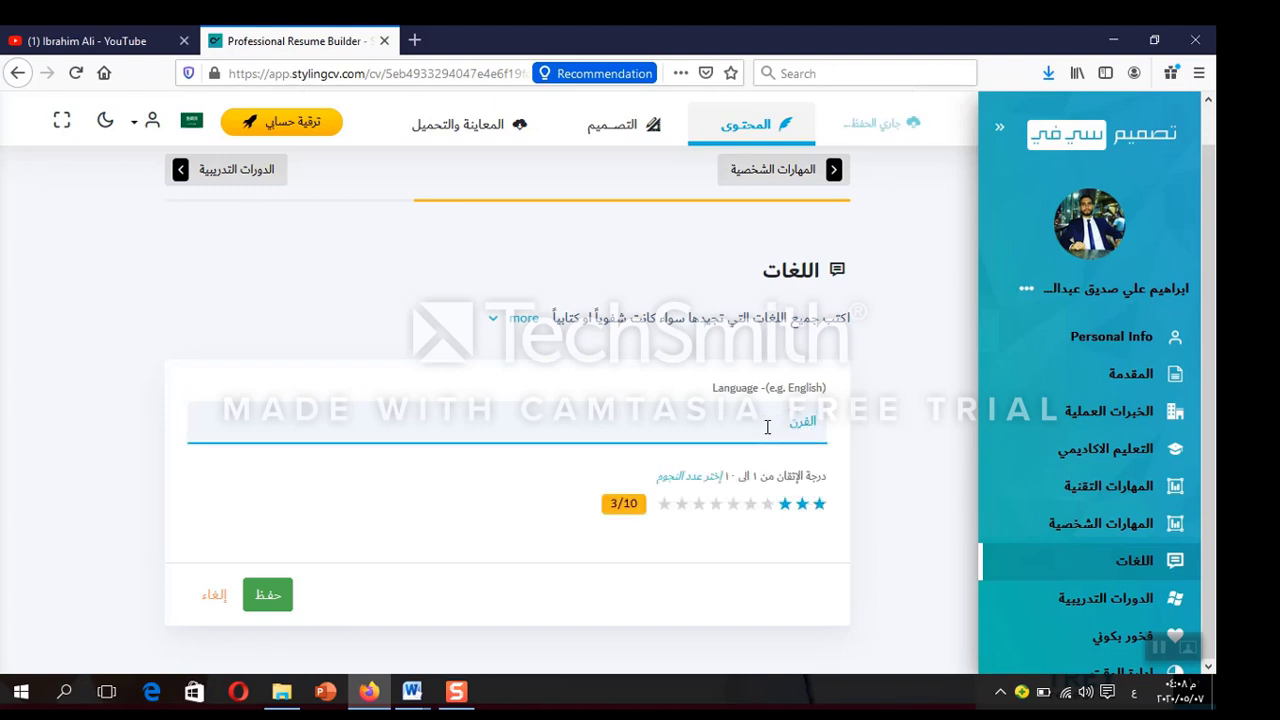
pyautogui.write('سي')
pyautogui.press('BackSpace')
pyautogui.press('BackSpace')
pyautogui.press('BackSpace')
pyautogui.press('BackSpace')
pyautogui.press('BackSpace')
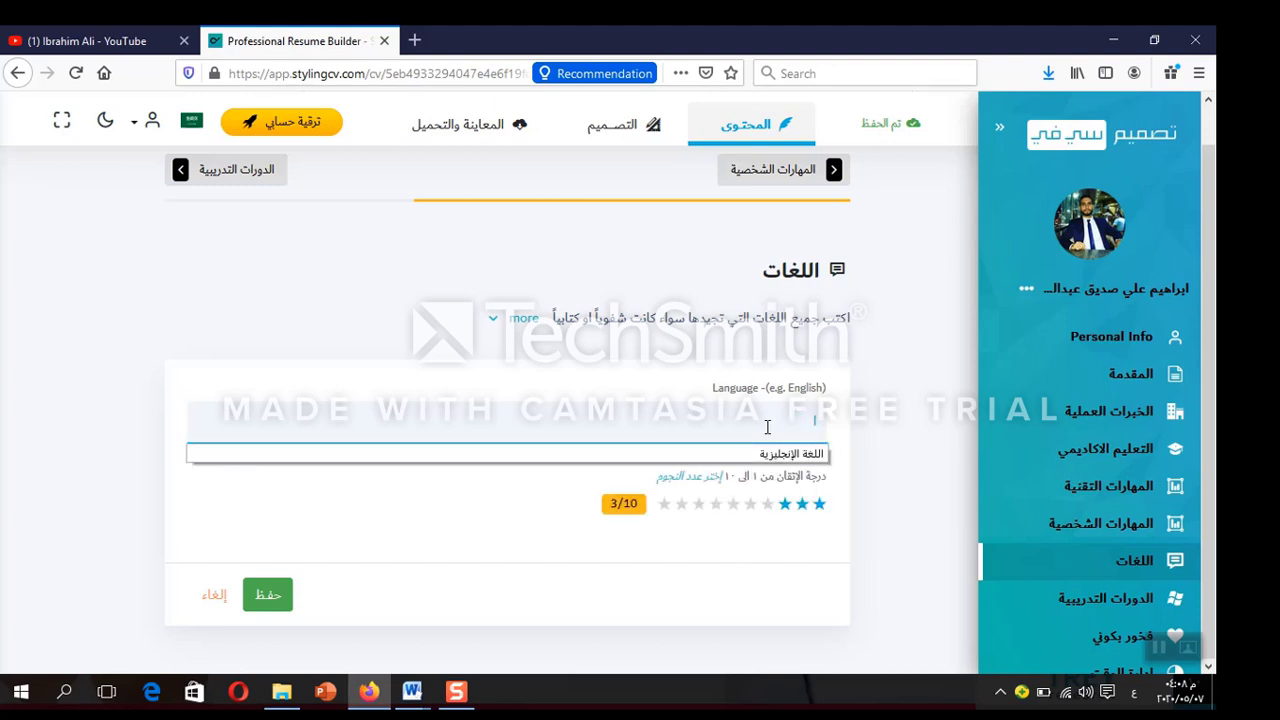
pyautogui.write('ال')
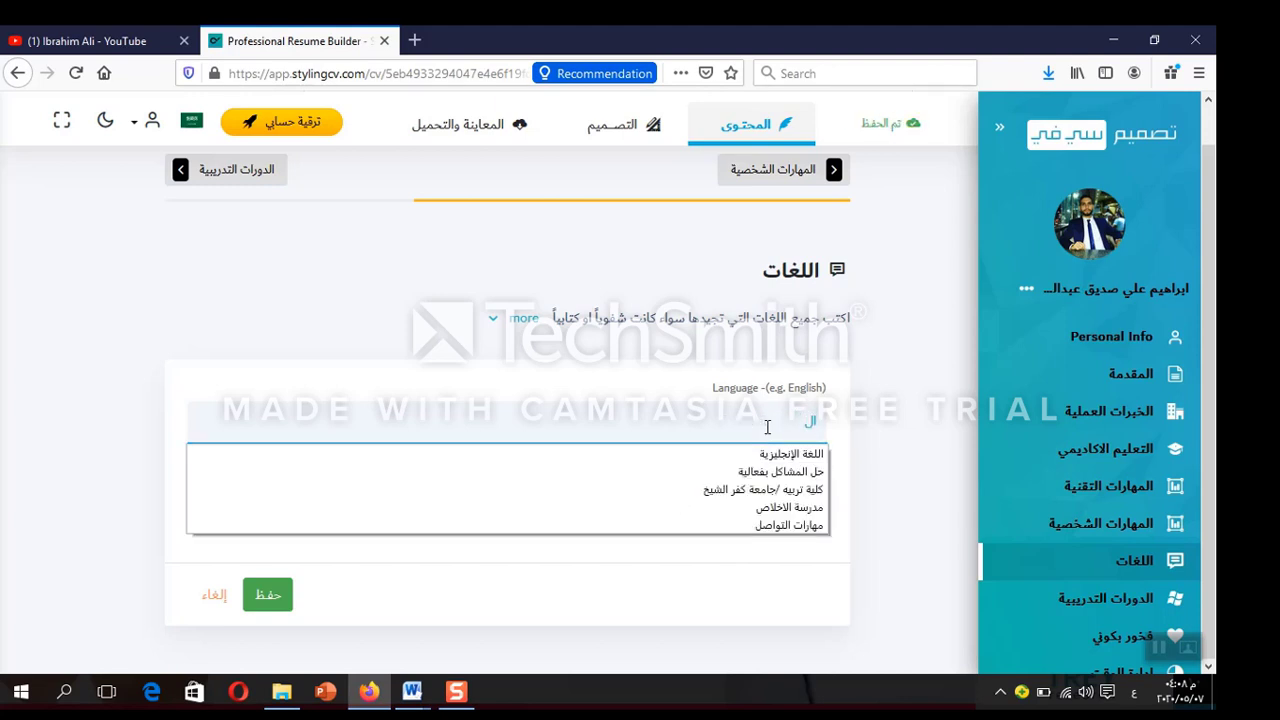
pyautogui.press('BackSpace')
pyautogui.press('BackSpace')
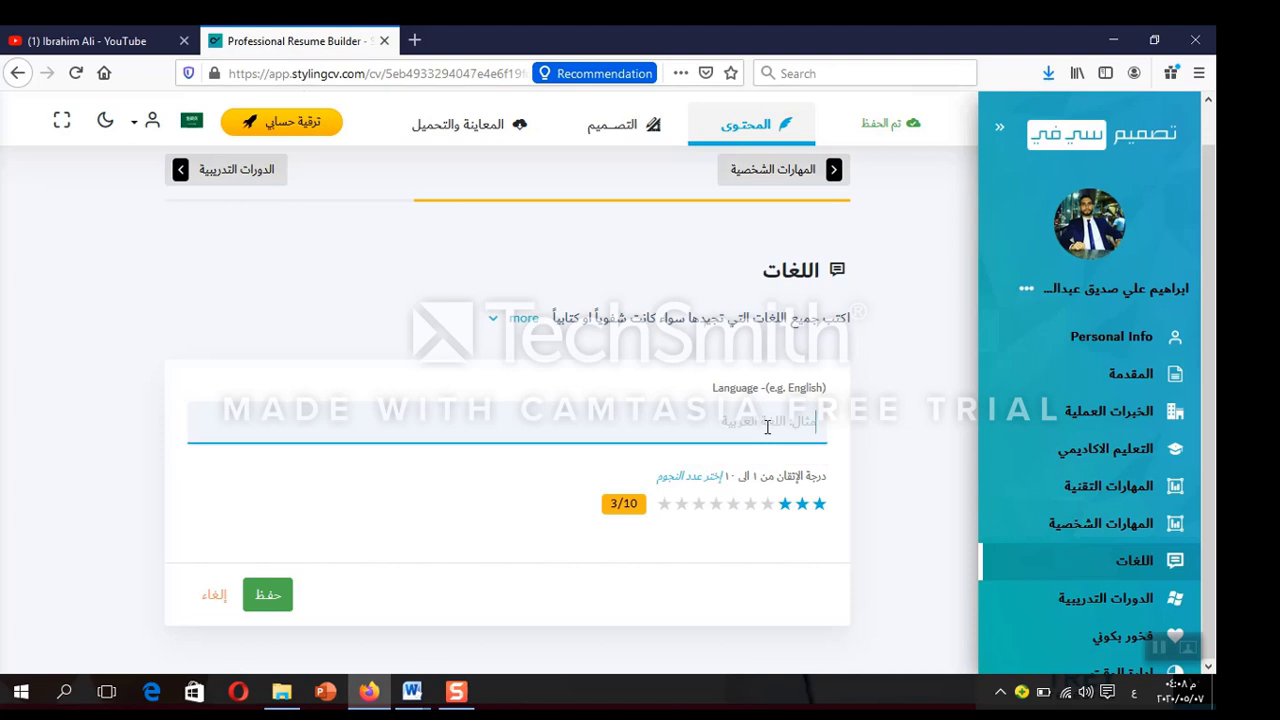
pyautogui.write('hgtvk')
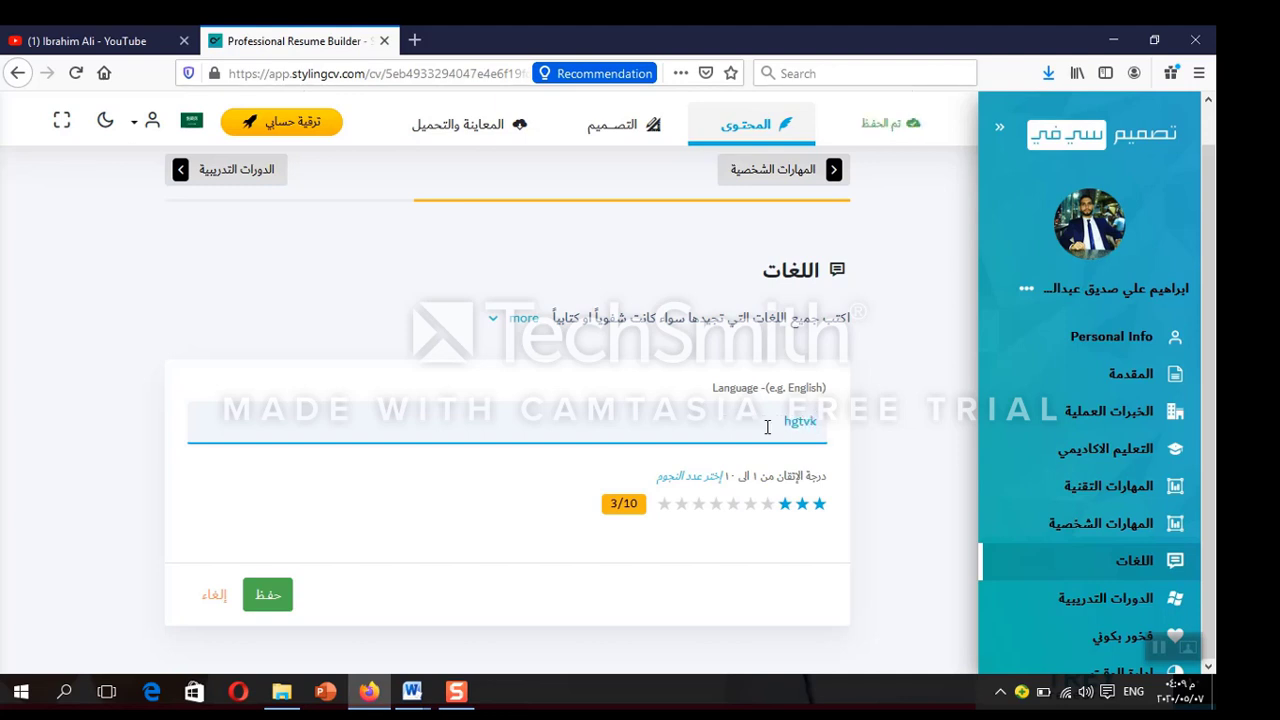
pyautogui.write('sdm')
pyautogui.press('BackSpace')
pyautogui.press('BackSpace')
pyautogui.press('BackSpace')
pyautogui.press('BackSpace')
pyautogui.press('BackSpace')
pyautogui.press('BackSpace')
pyautogui.press('BackSpace')
pyautogui.press('BackSpace')
pyautogui.hotkey('alt', 'shift')
pyautogui.write('الفرنسية')
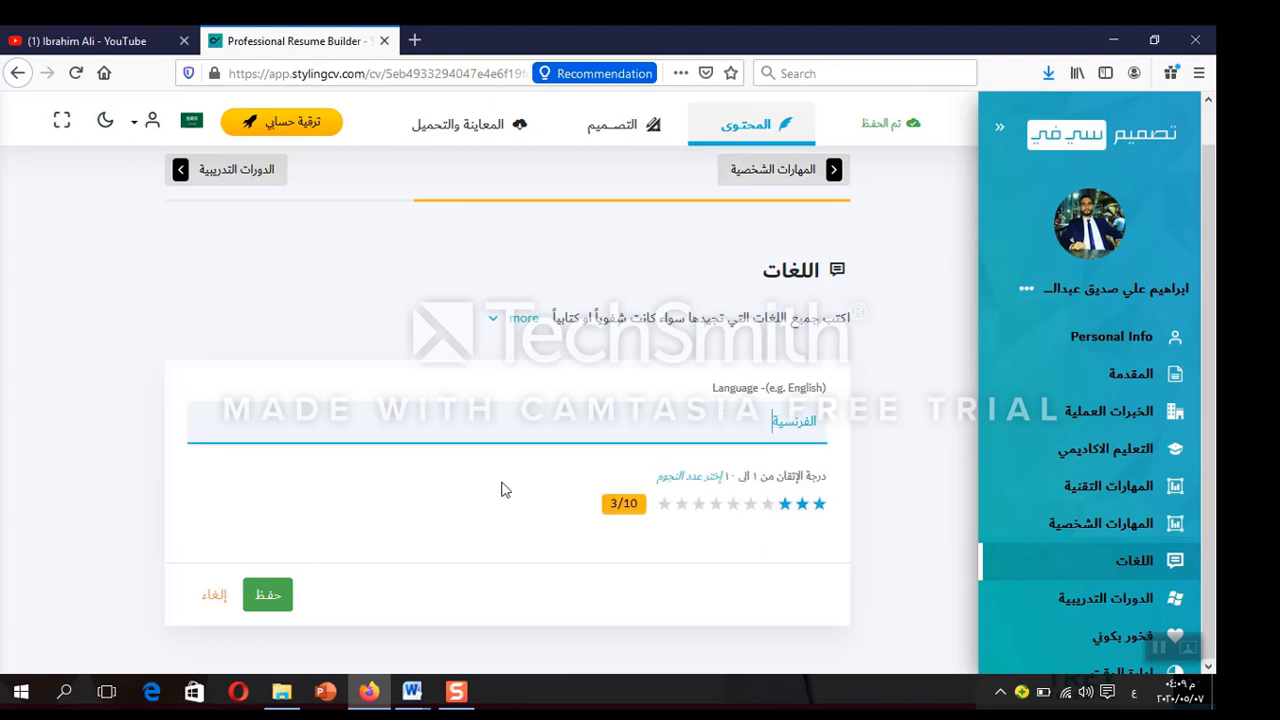
pyautogui.click(272, 600)
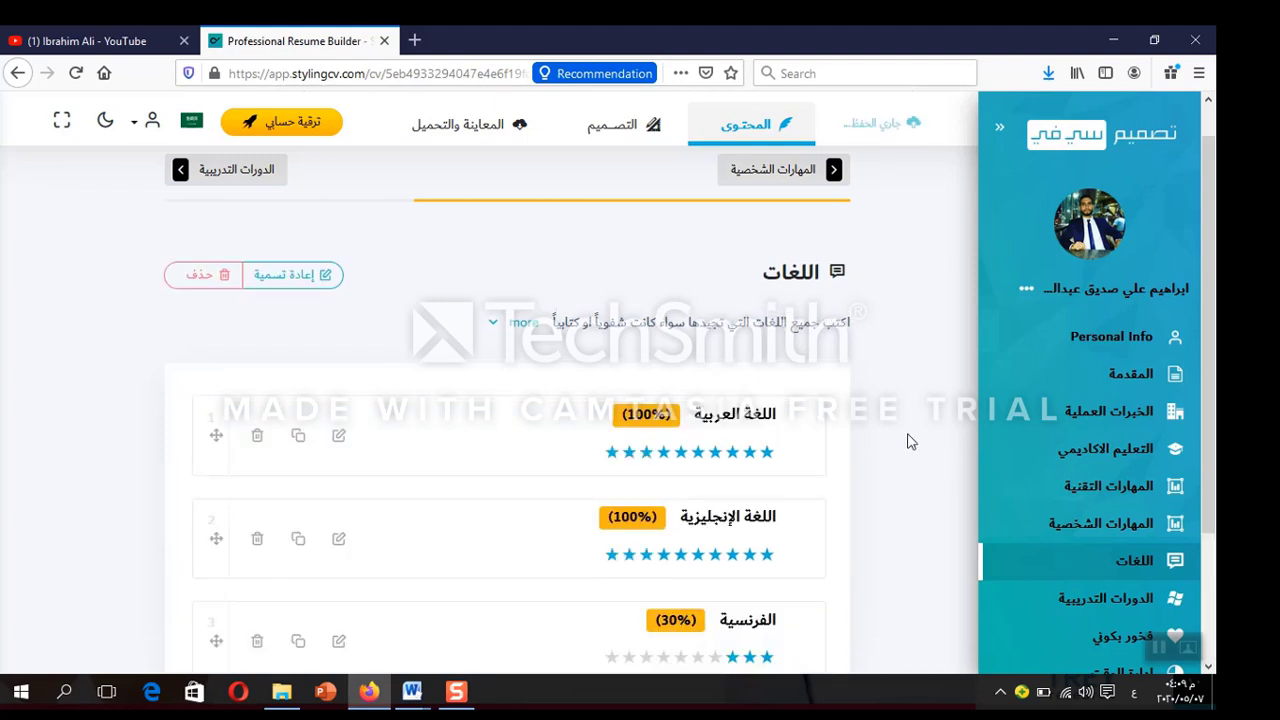
pyautogui.scroll(-2, 908, 437)
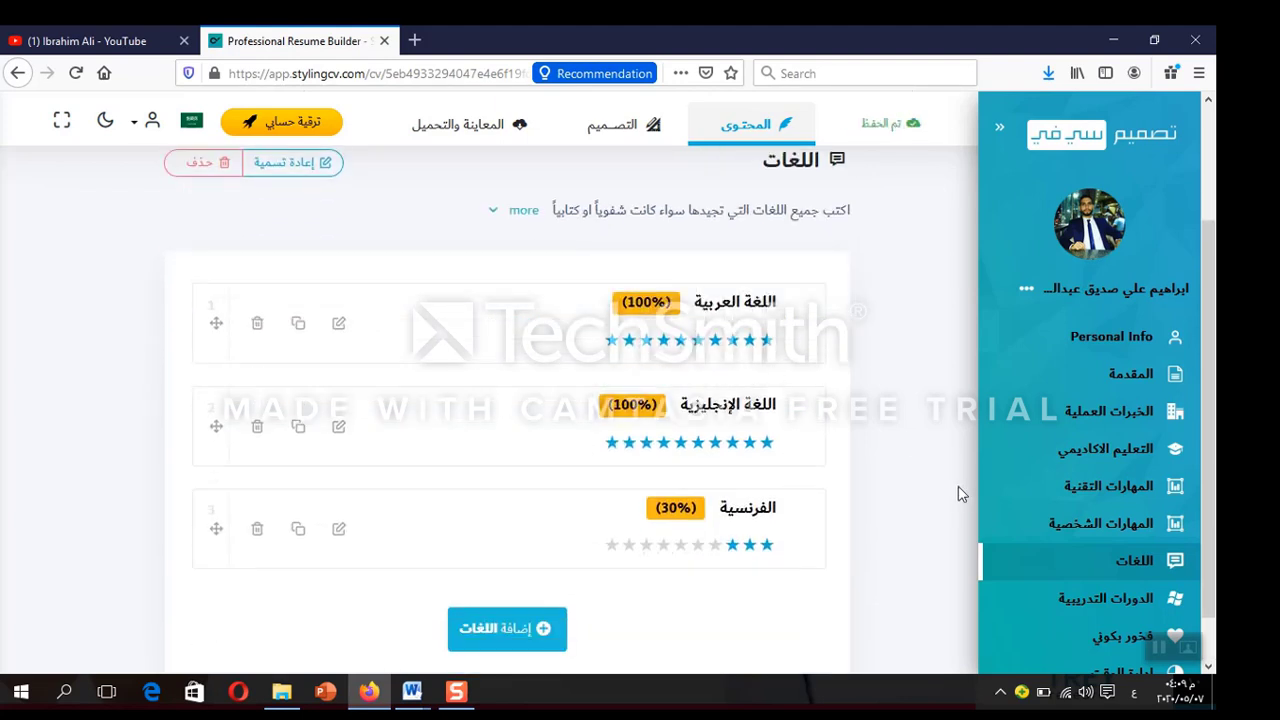
pyautogui.click(1117, 602)
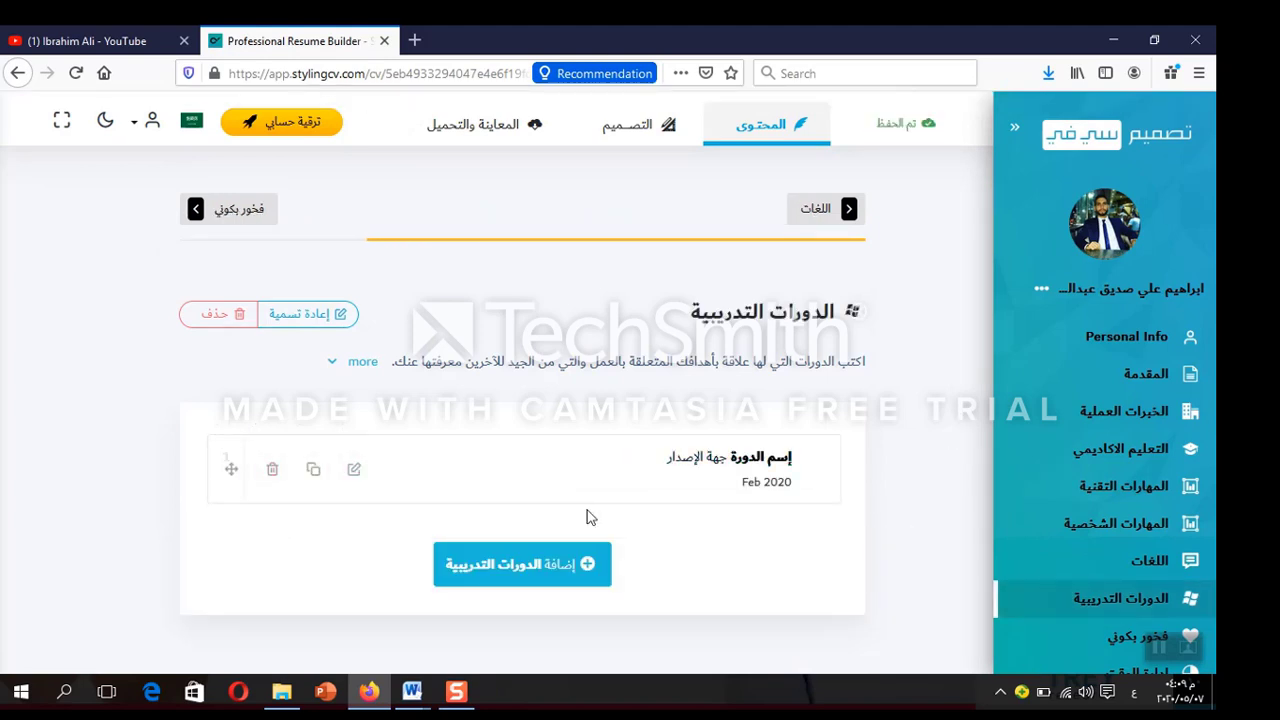
# Edit the training course, clearing the placeholder name and setting the issuer to جامعة الاسكندرية
pyautogui.click(354, 469)
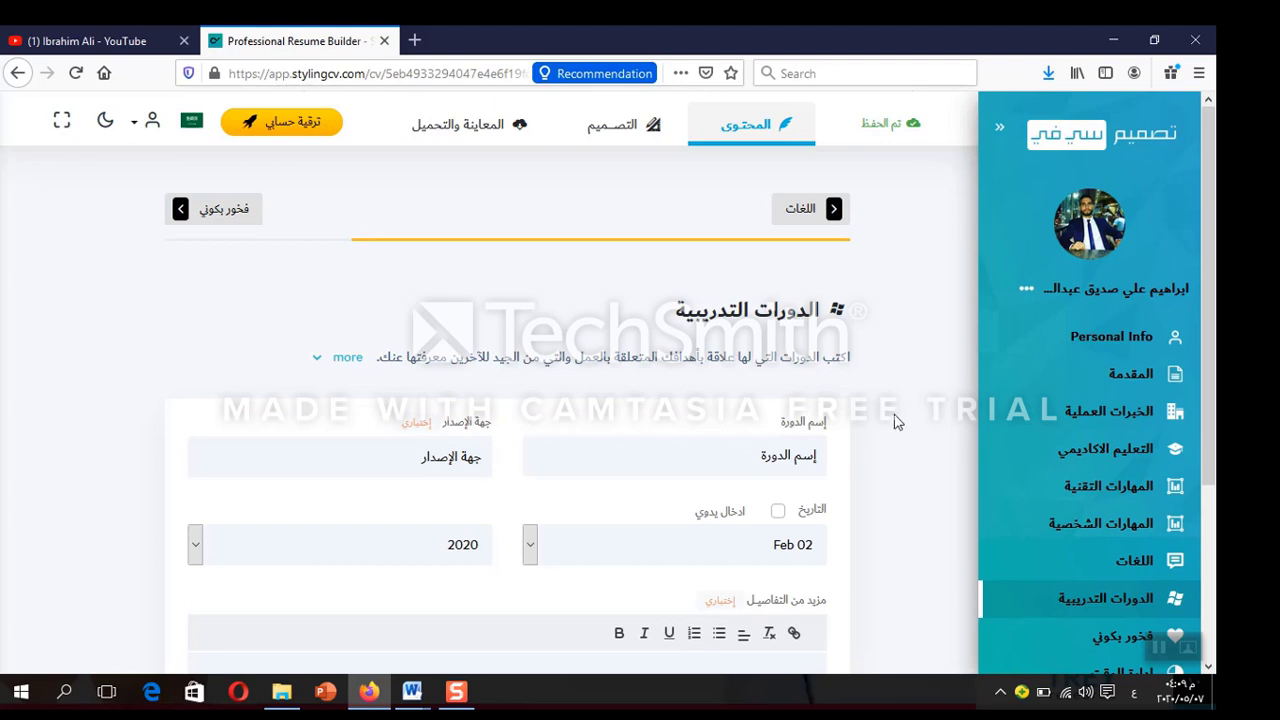
pyautogui.click(778, 462)
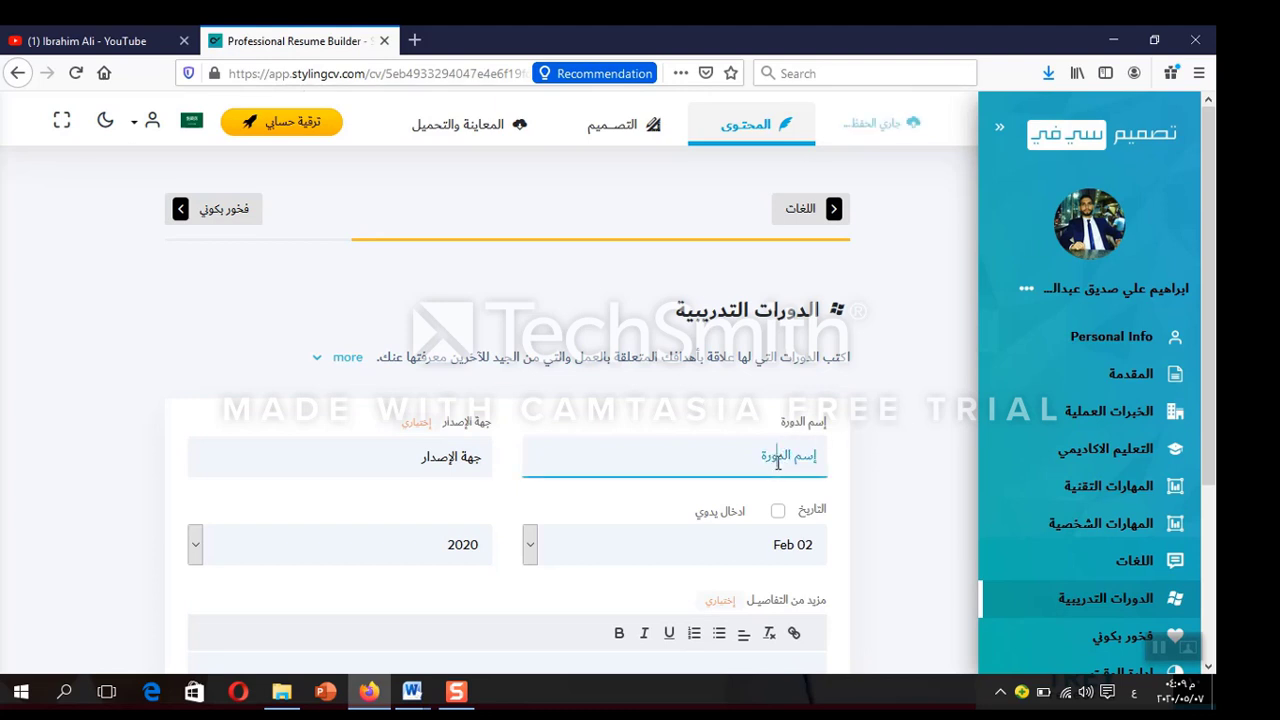
pyautogui.doubleClick(778, 462)
pyautogui.hotkey('ctrl', 'a')
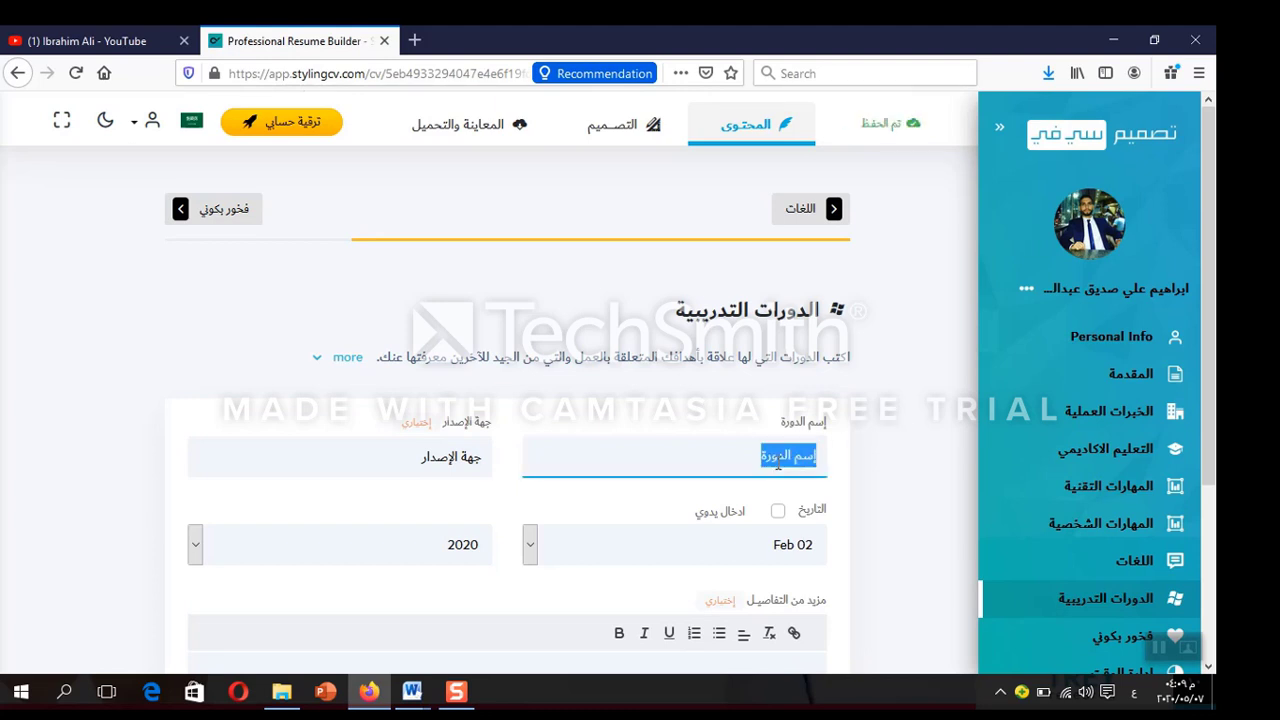
pyautogui.press('BackSpace')
pyautogui.doubleClick(438, 456)
pyautogui.hotkey('ctrl', 'a')
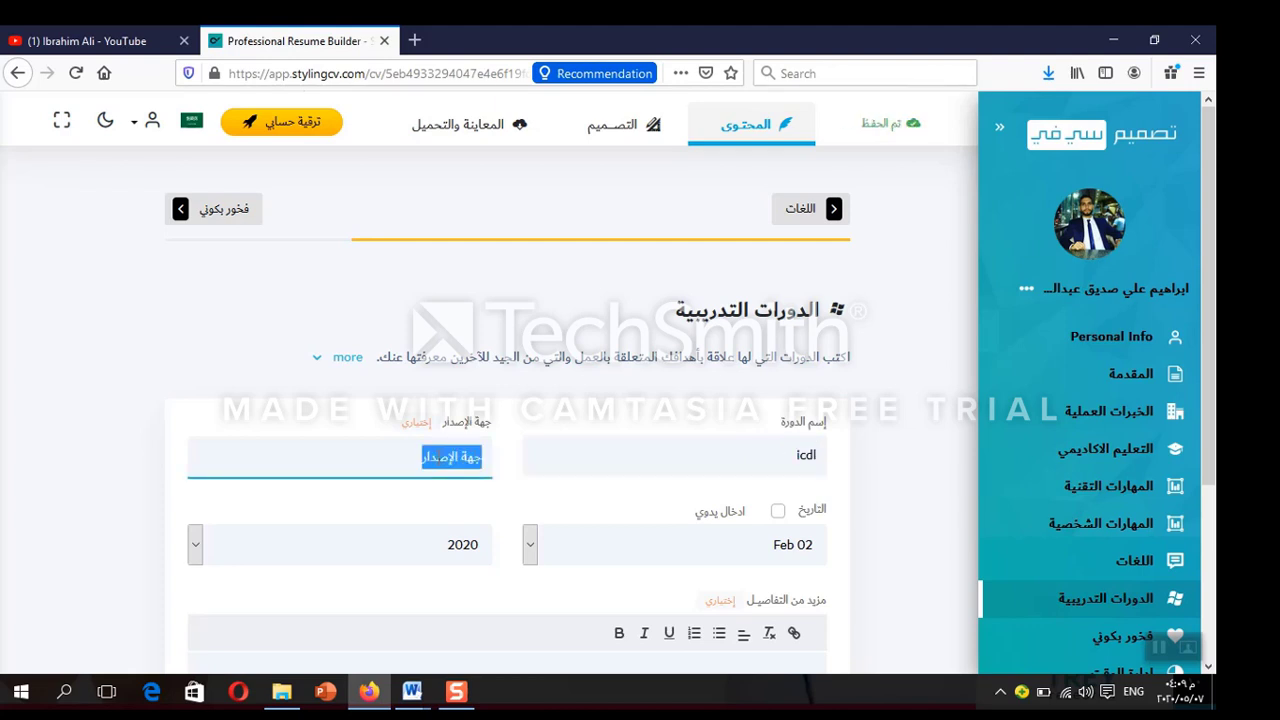
pyautogui.press('BackSpace')
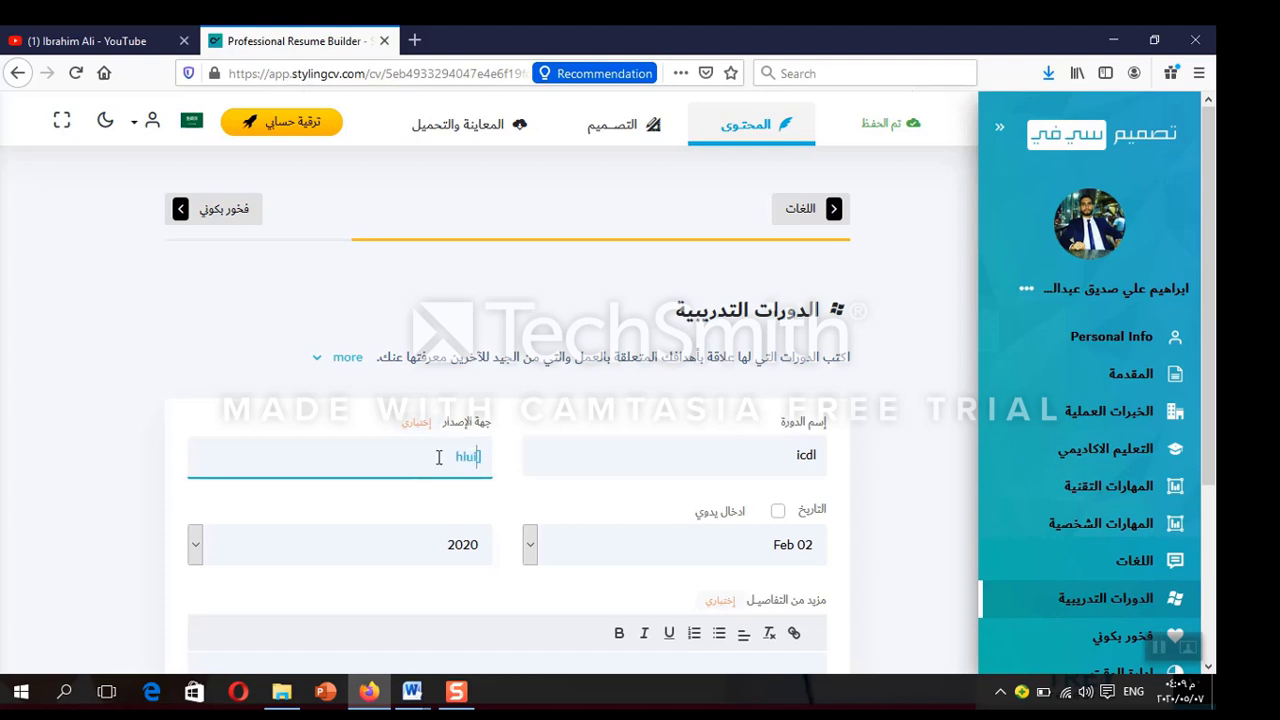
pyautogui.press('BackSpace')
pyautogui.press('BackSpace')
pyautogui.press('BackSpace')
pyautogui.press('BackSpace')
pyautogui.write('جامعة الاسكندرية')
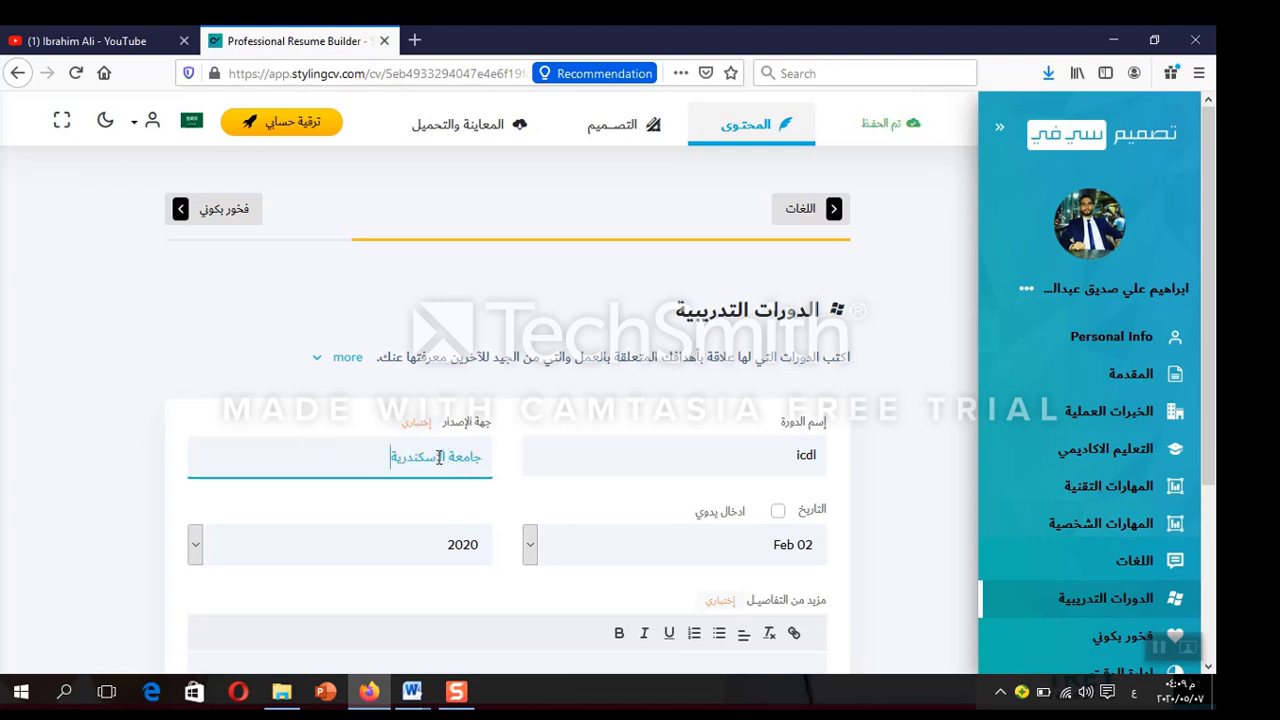
# Date the course Mar 2013, save it, and go to the فخور بكوني section
pyautogui.click(530, 544)
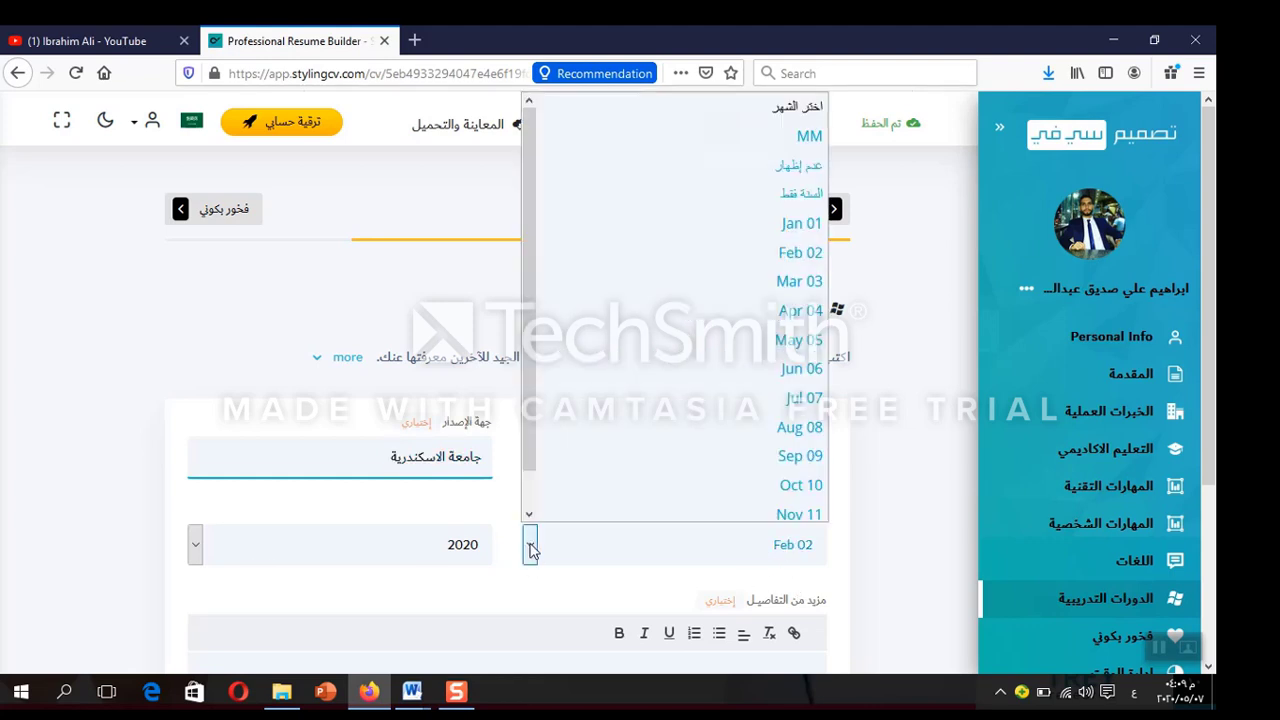
pyautogui.click(709, 288)
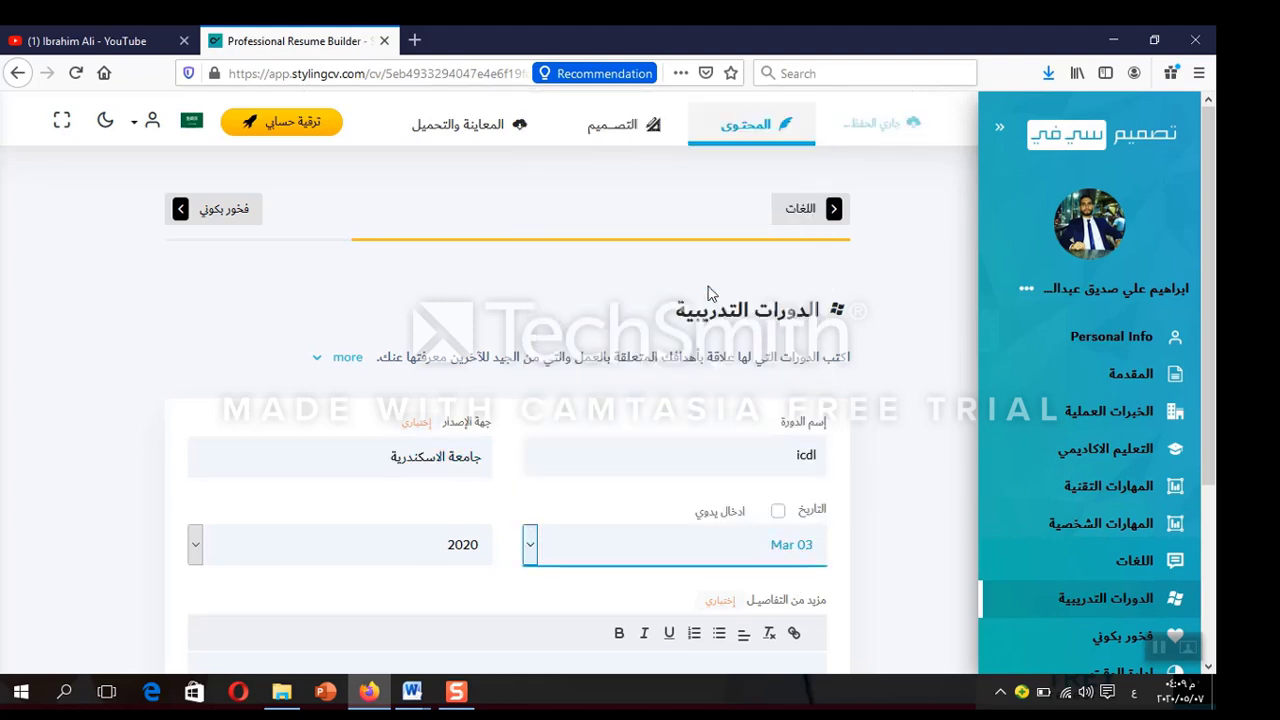
pyautogui.click(196, 545)
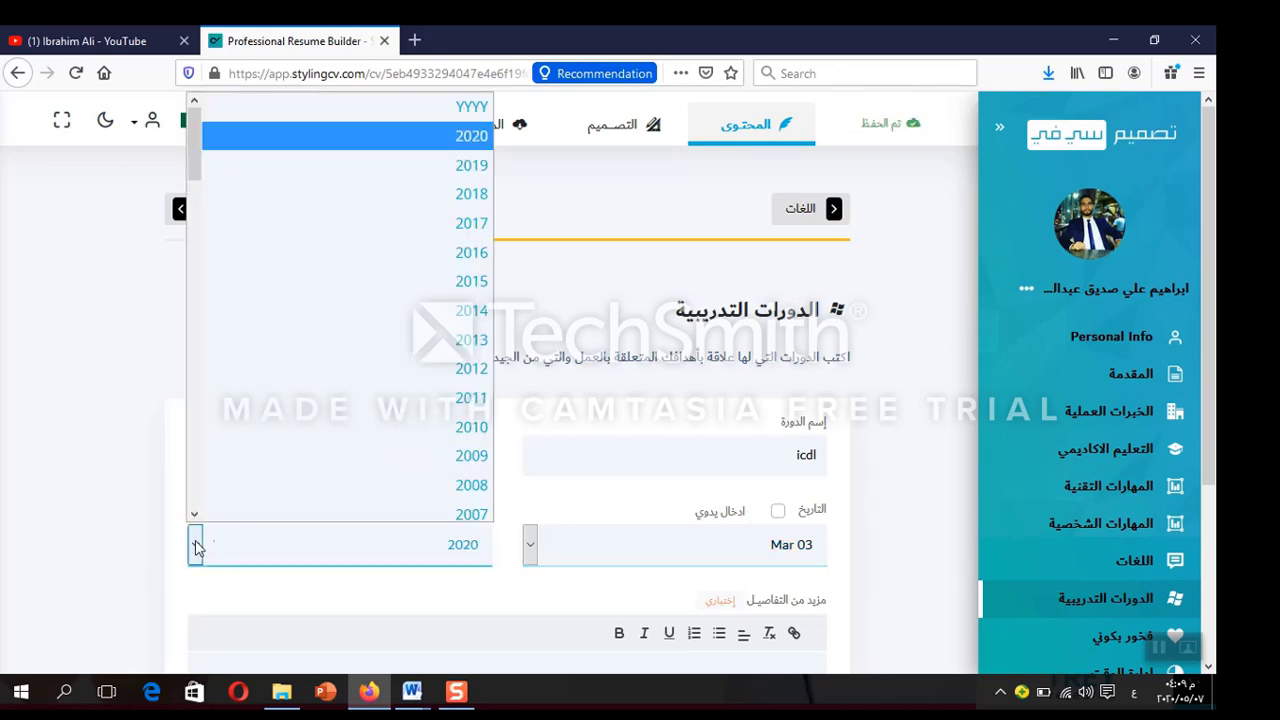
pyautogui.click(352, 334)
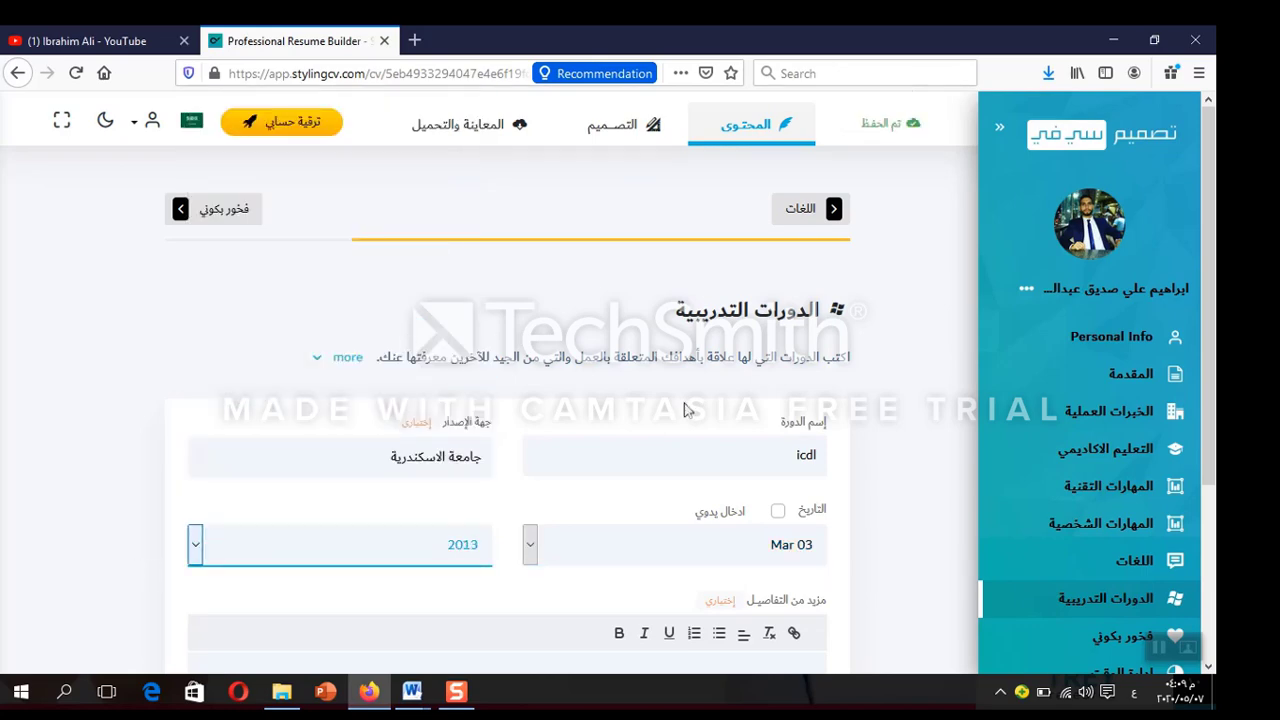
pyautogui.click(925, 487)
pyautogui.scroll(-3, 926, 487)
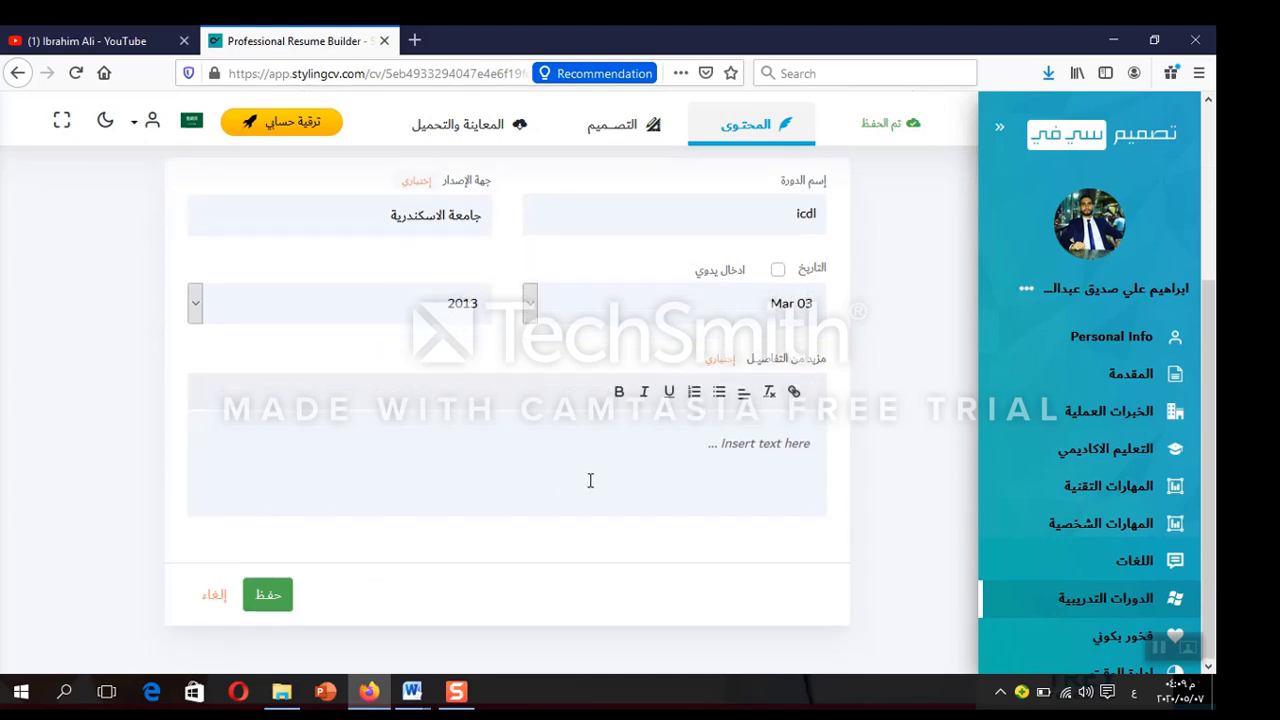
pyautogui.click(281, 597)
pyautogui.click(279, 596)
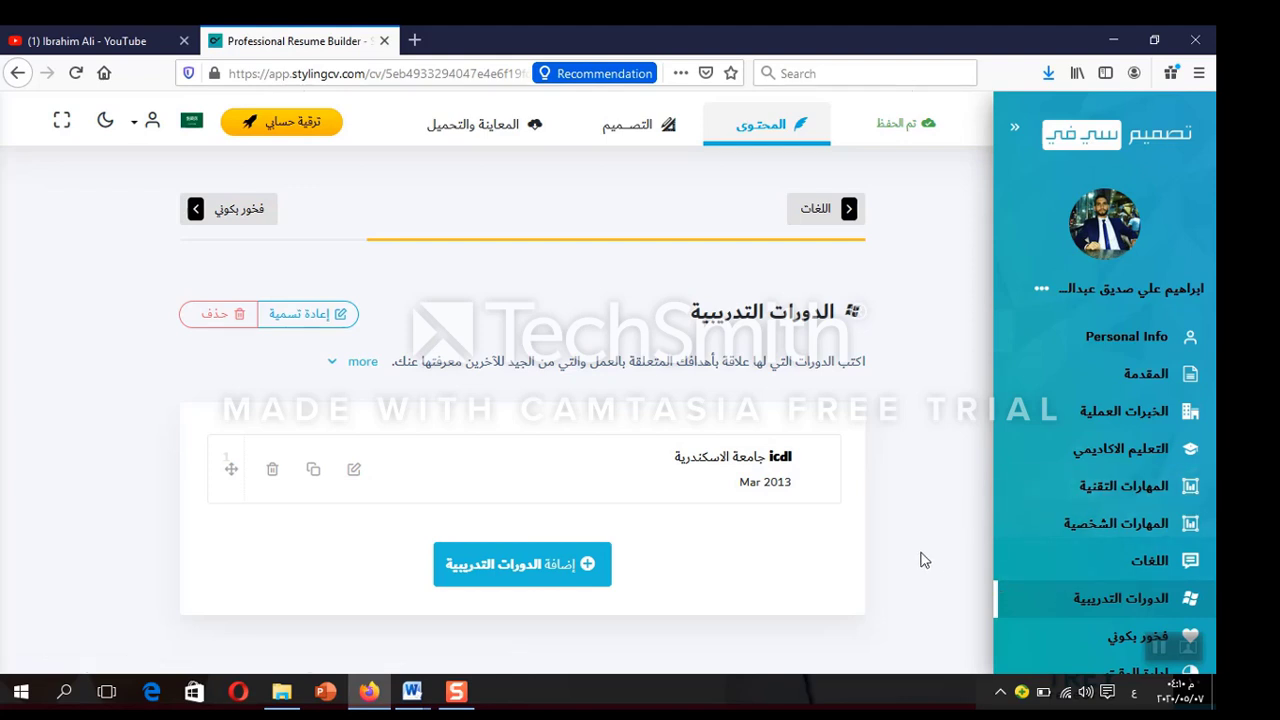
pyautogui.click(1086, 640)
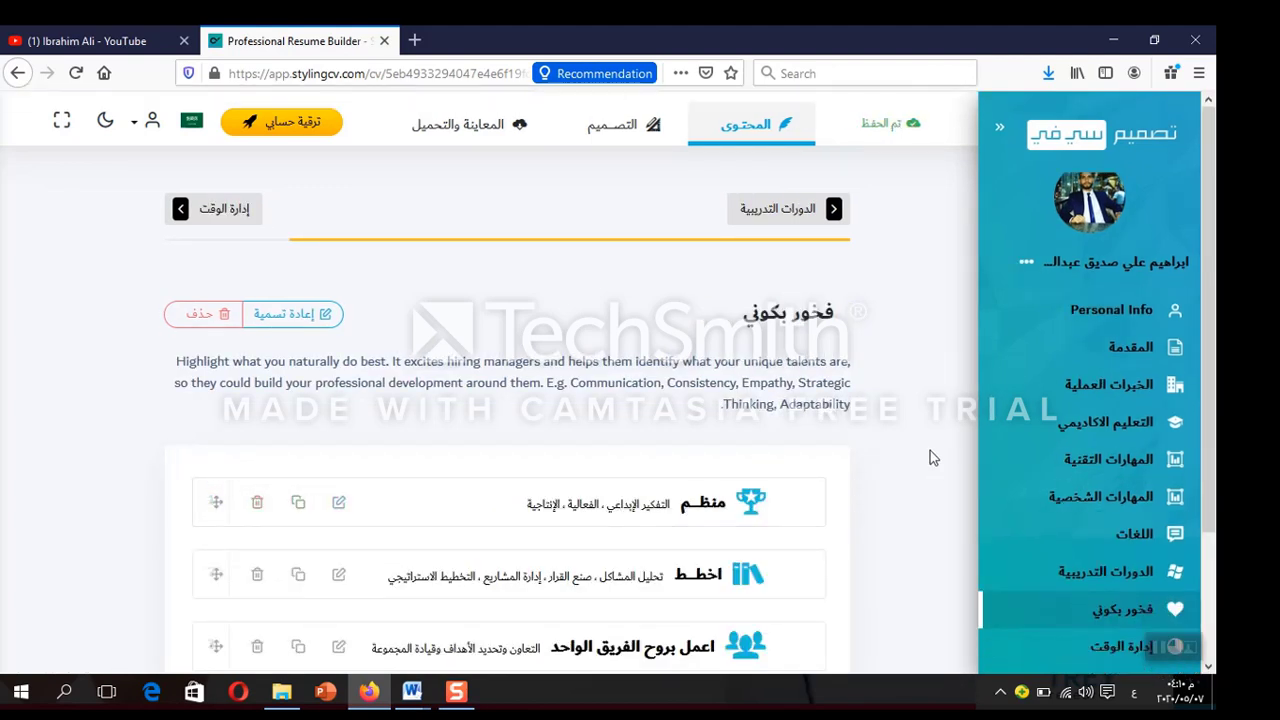
# Review فخور بكوني and the إدارة الوقت chart, then switch to the المعاينة والتحميل preview
pyautogui.scroll(-1, 1214, 400)
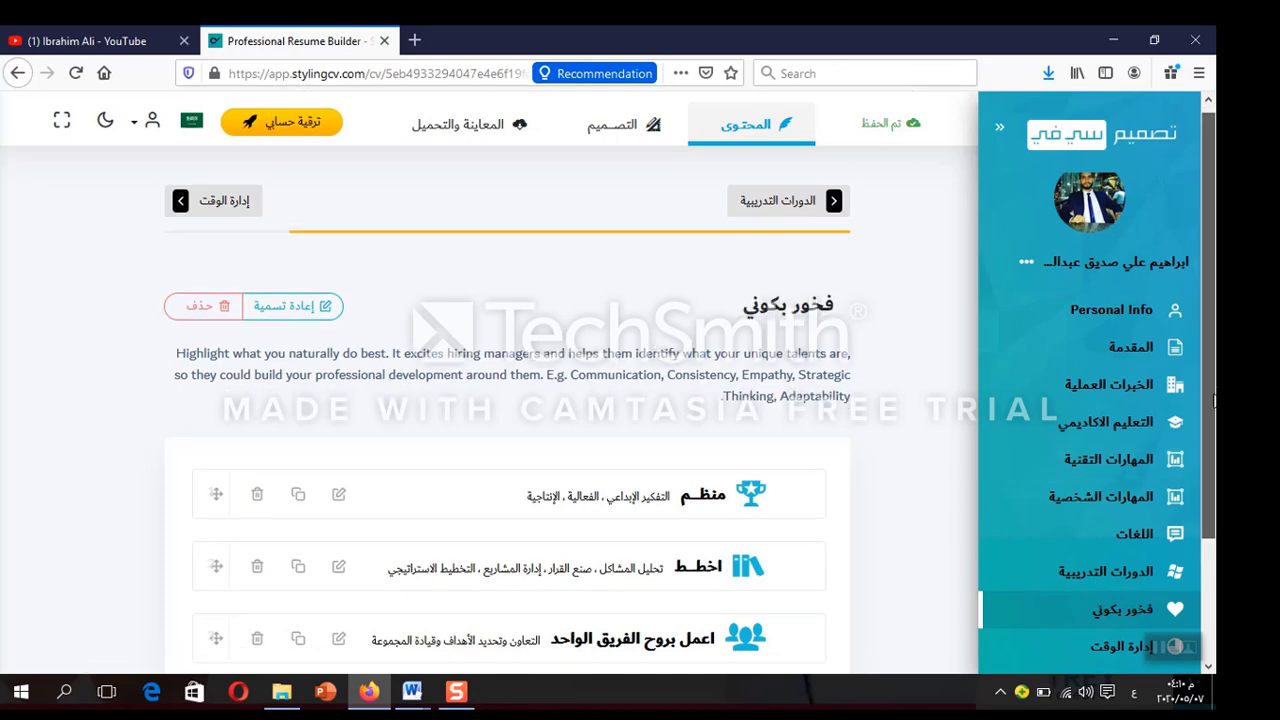
pyautogui.scroll(-2, 1214, 400)
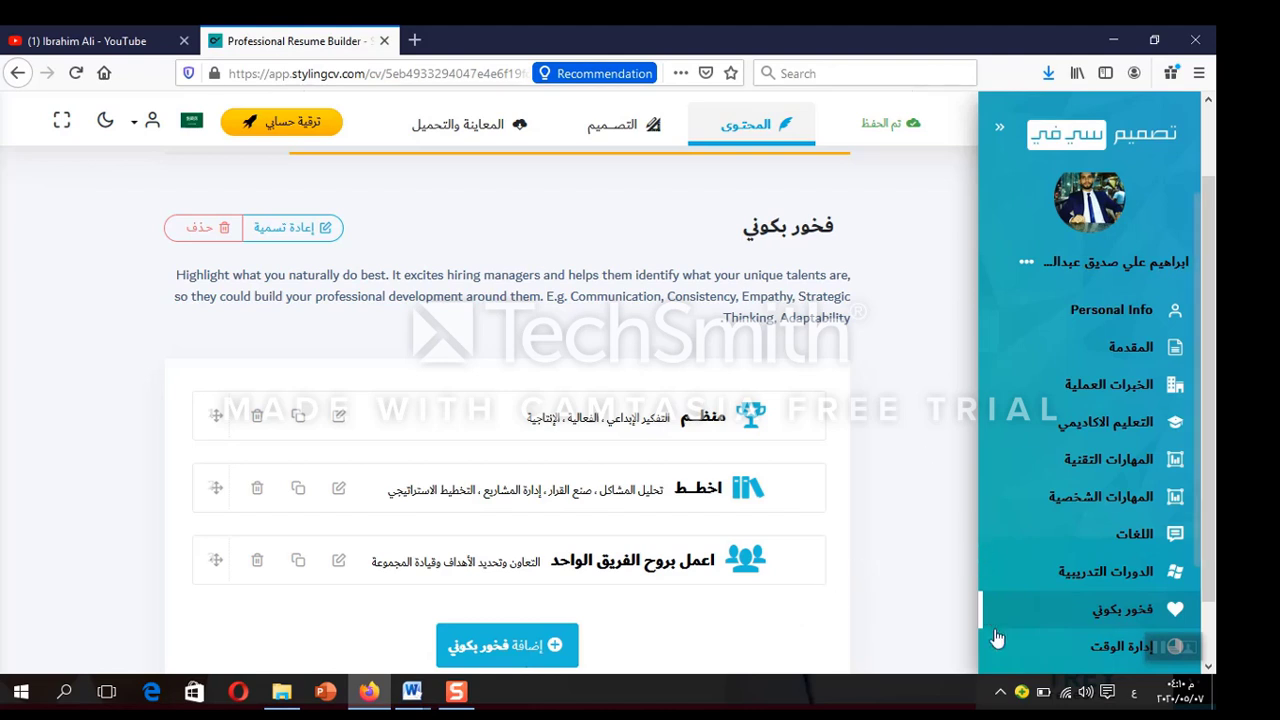
pyautogui.click(1070, 652)
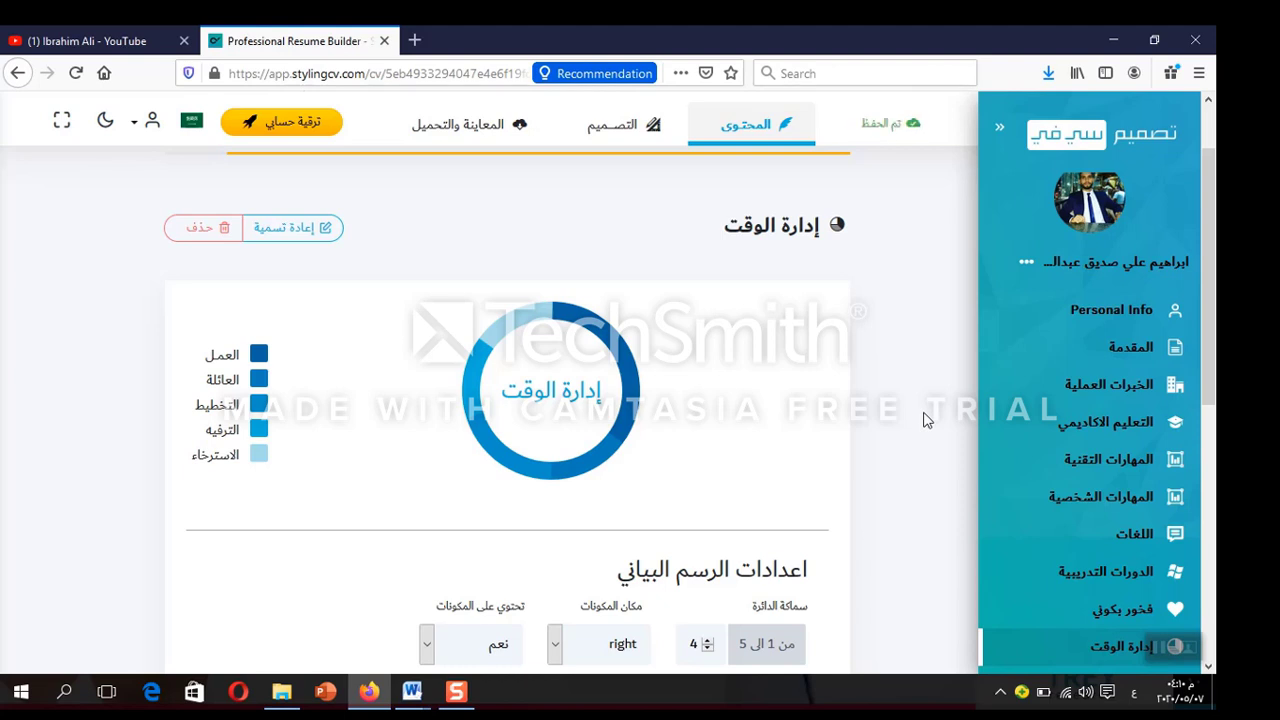
pyautogui.scroll(-5, 924, 420)
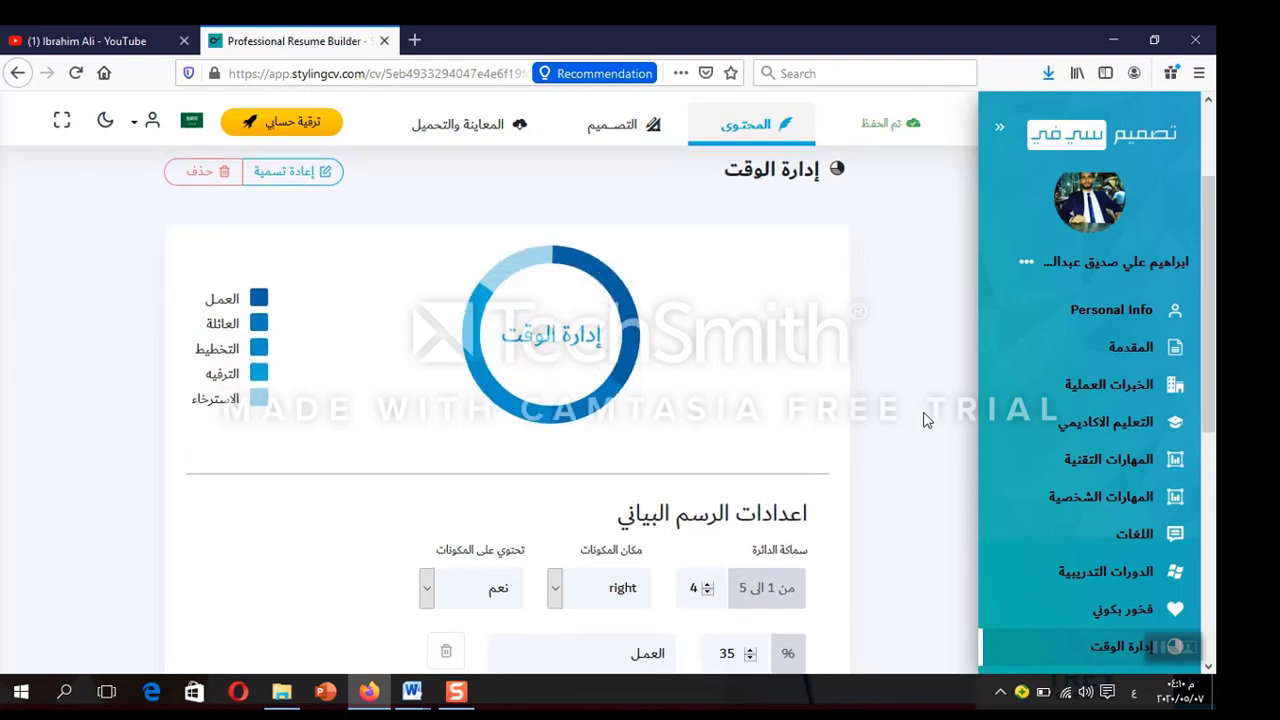
pyautogui.scroll(-3, 924, 420)
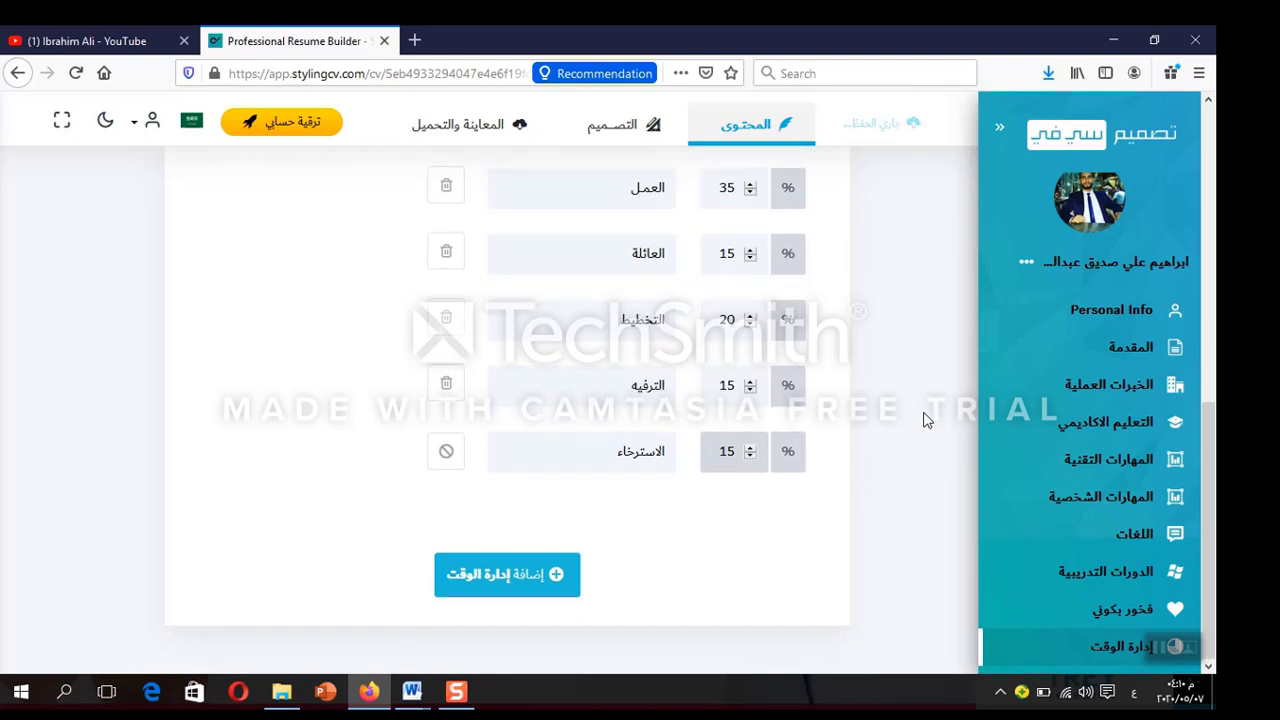
pyautogui.scroll(1, 924, 420)
pyautogui.scroll(2, 924, 420)
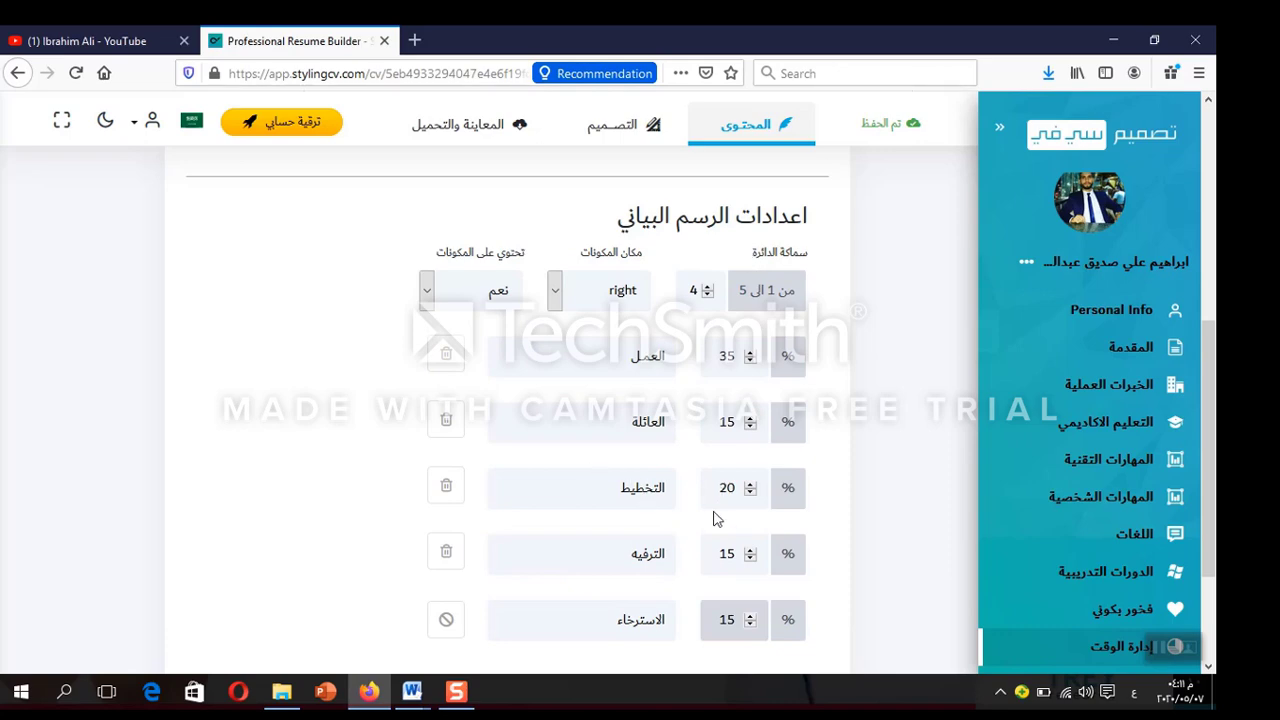
pyautogui.scroll(-3, 912, 456)
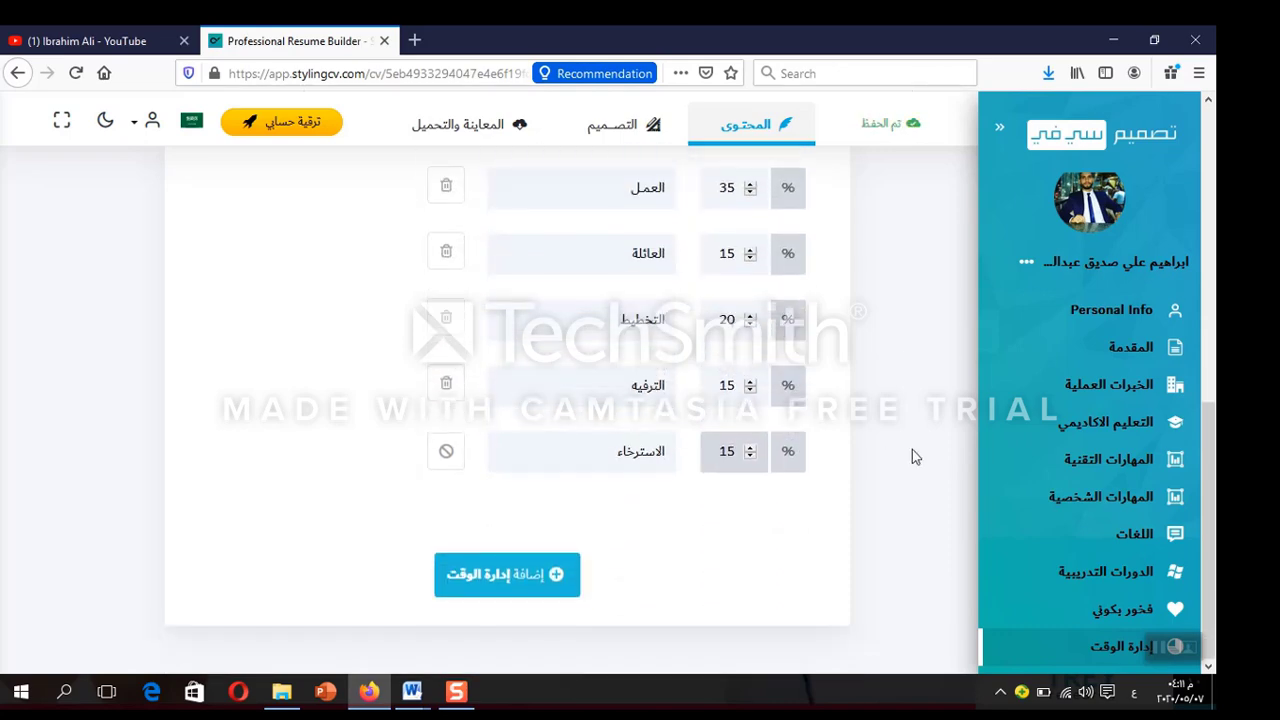
pyautogui.scroll(8, 912, 452)
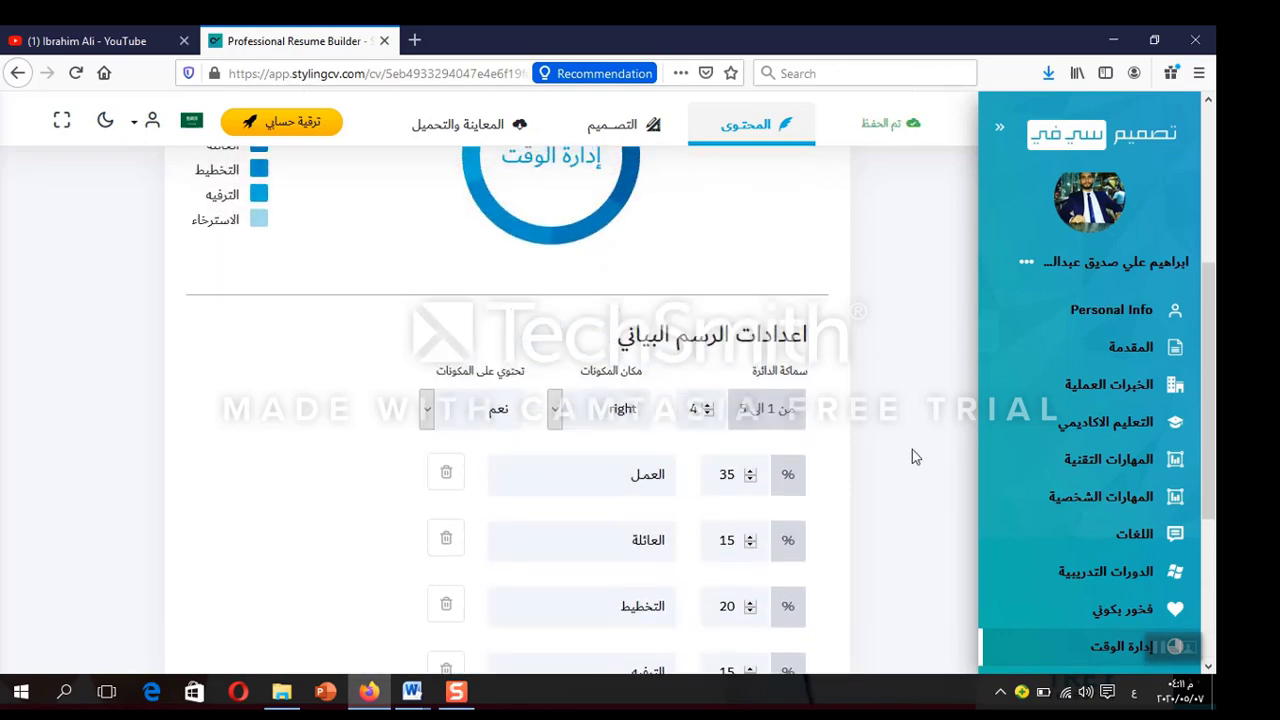
pyautogui.scroll(3, 912, 456)
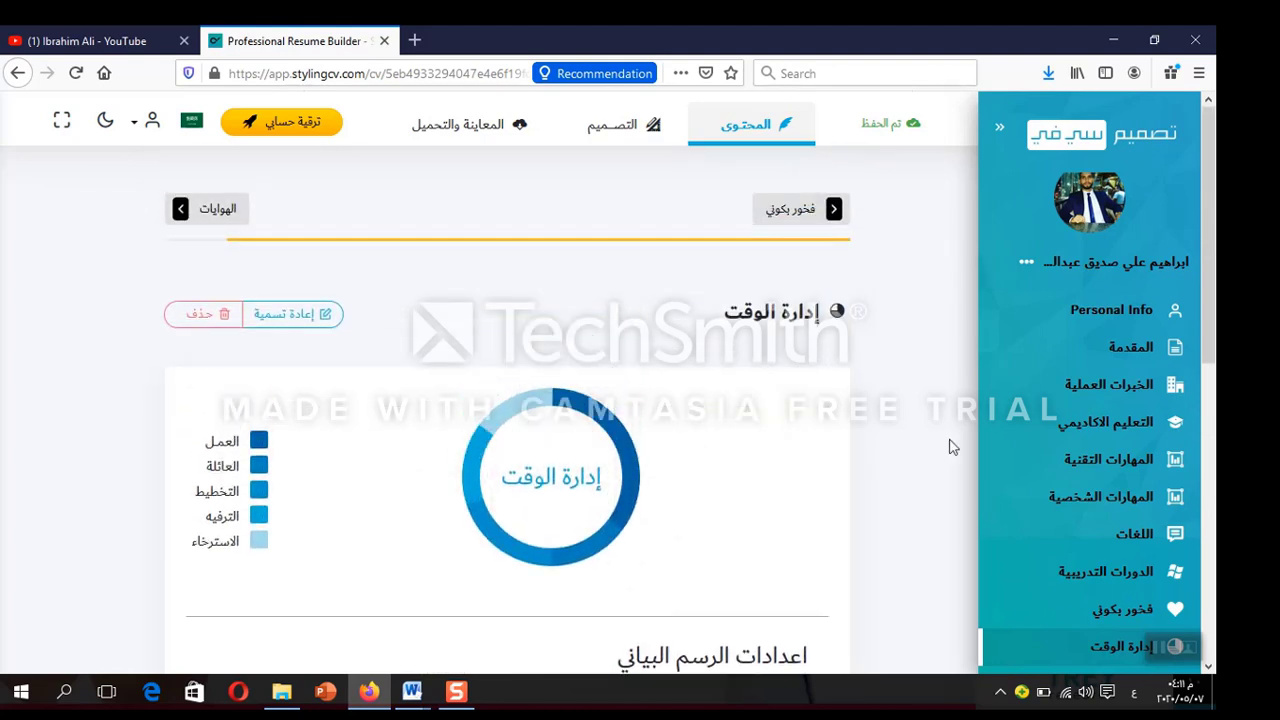
pyautogui.click(465, 130)
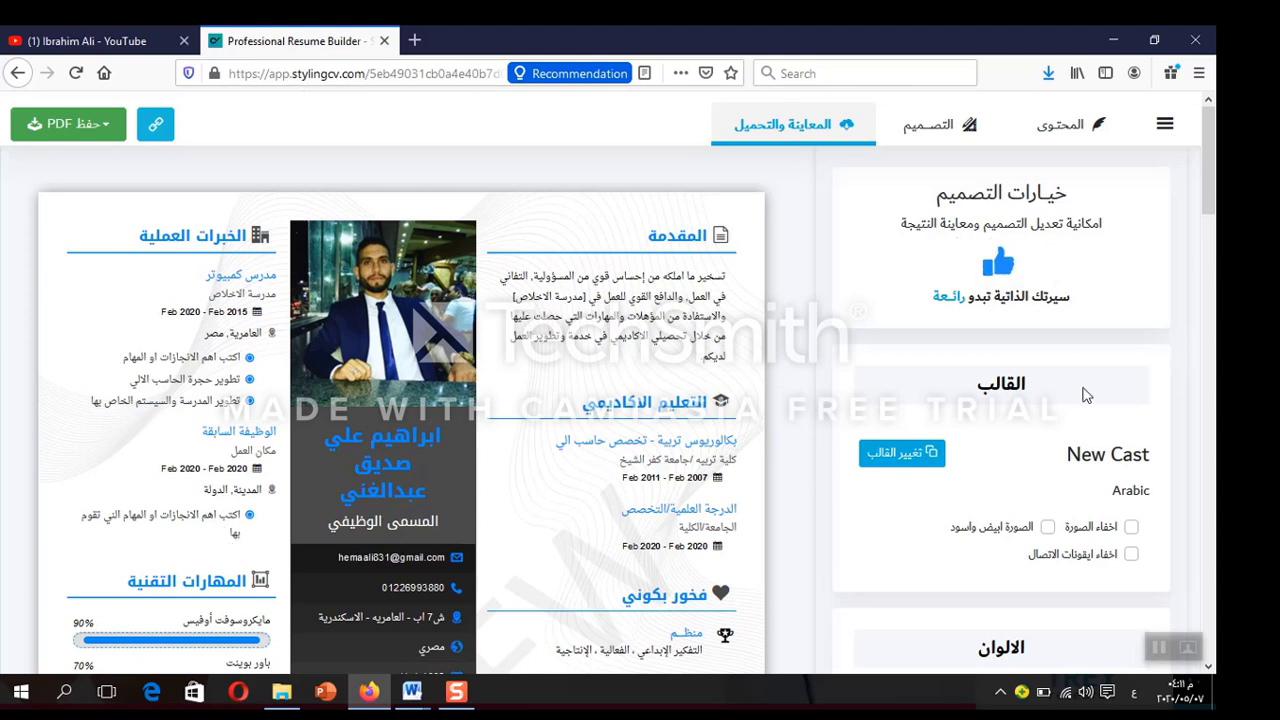
# Apply the fourth, darker blue colour swatch and show the حفظ PDF options
pyautogui.moveTo(1214, 172); pyautogui.dragTo(1214, 242)
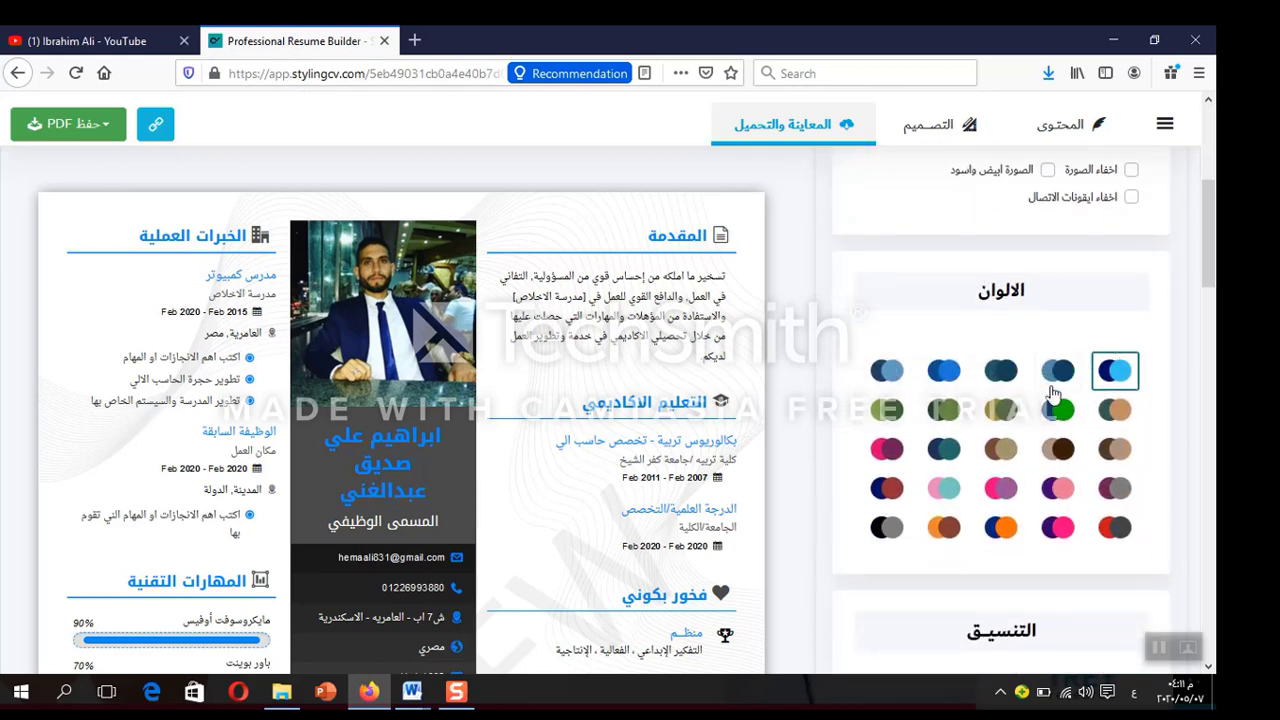
pyautogui.click(1050, 378)
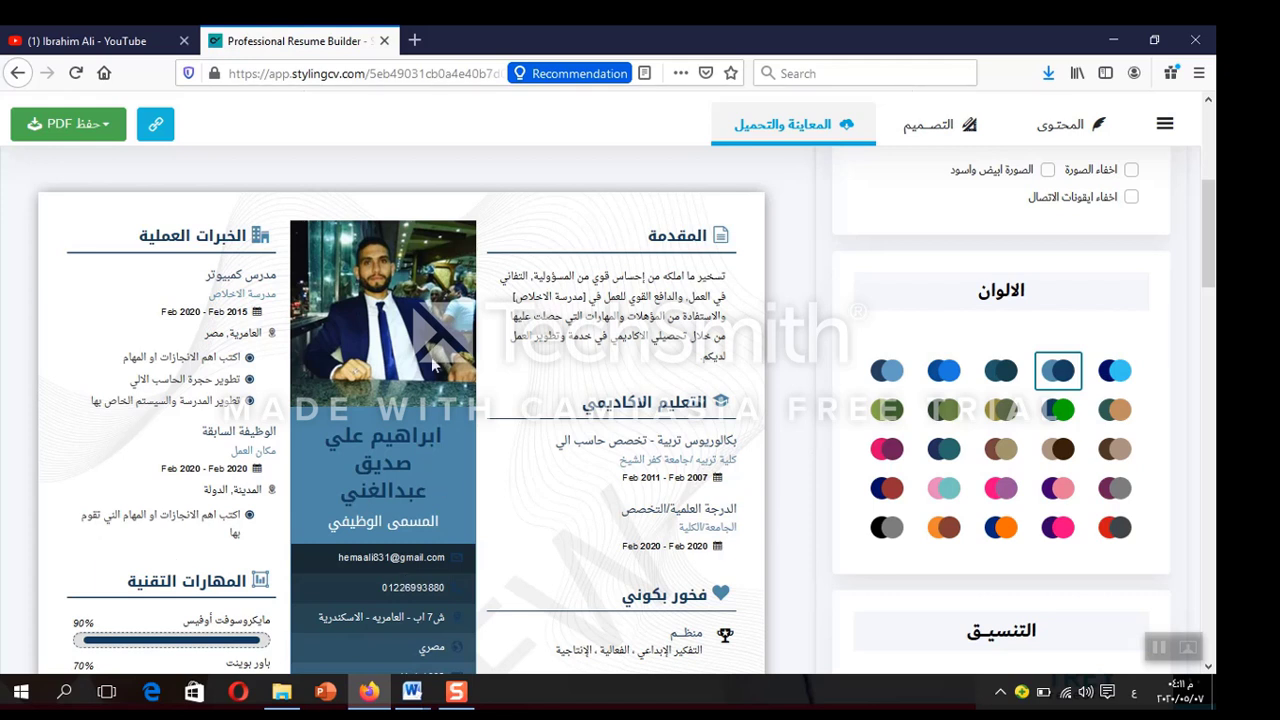
pyautogui.click(108, 128)
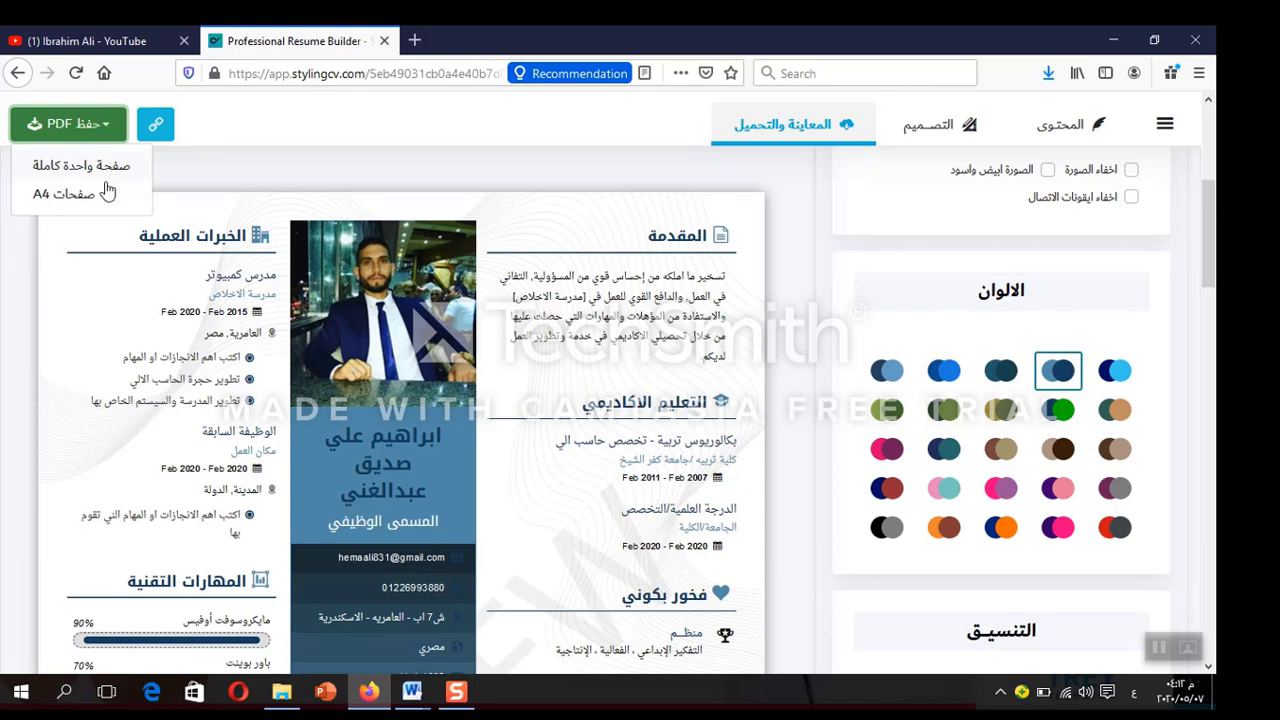
# Request the resume as an A4-pages PDF and confirm Firefox's downloads list shows no new file
pyautogui.click(80, 197)
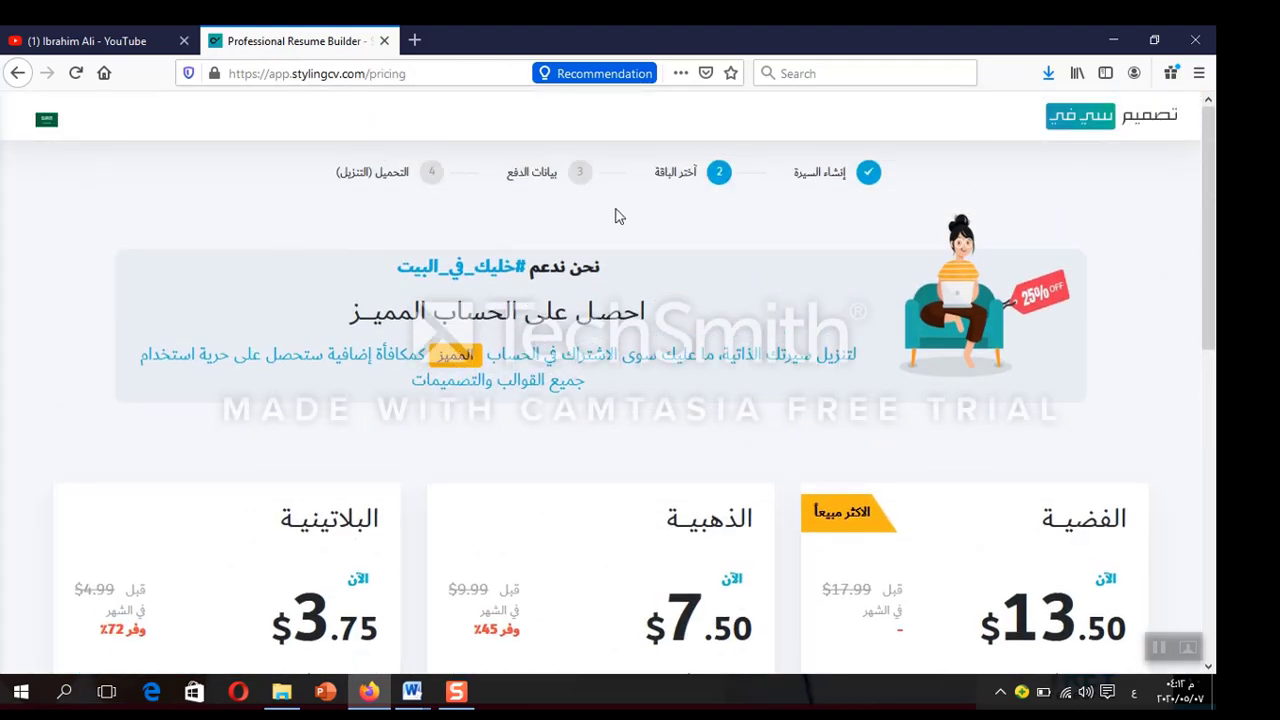
pyautogui.click(1050, 74)
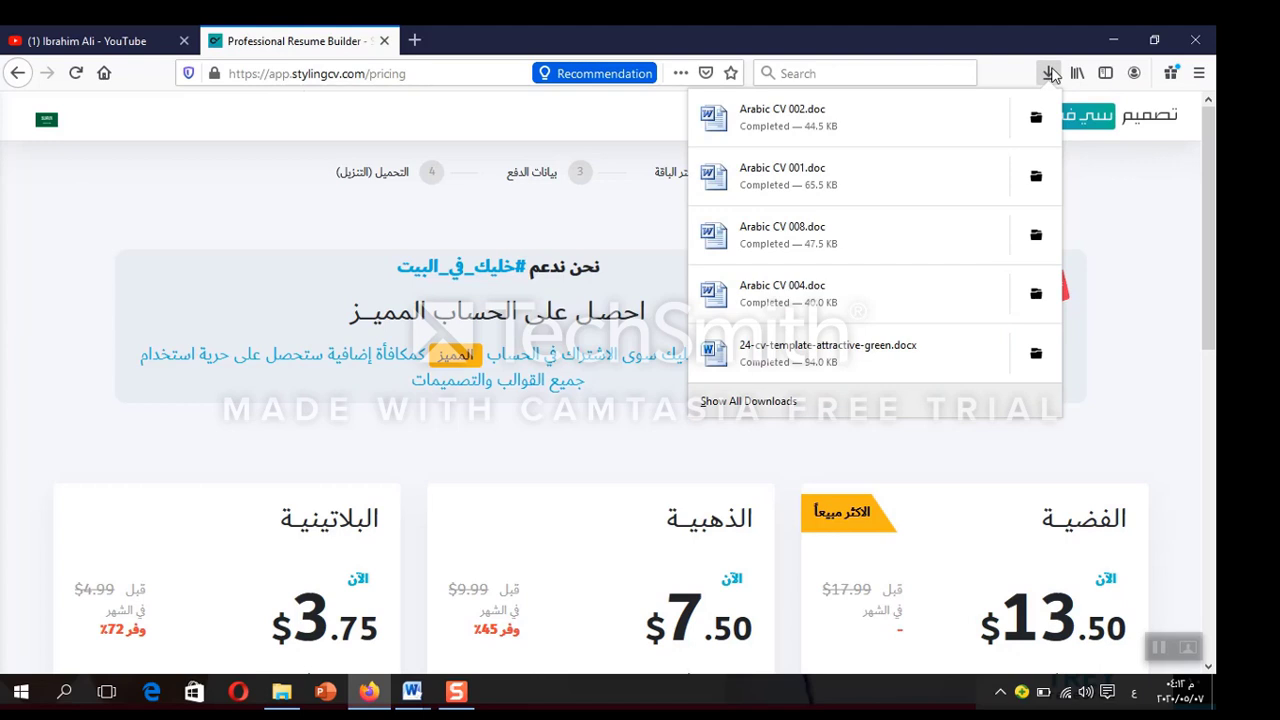
pyautogui.click(1050, 74)
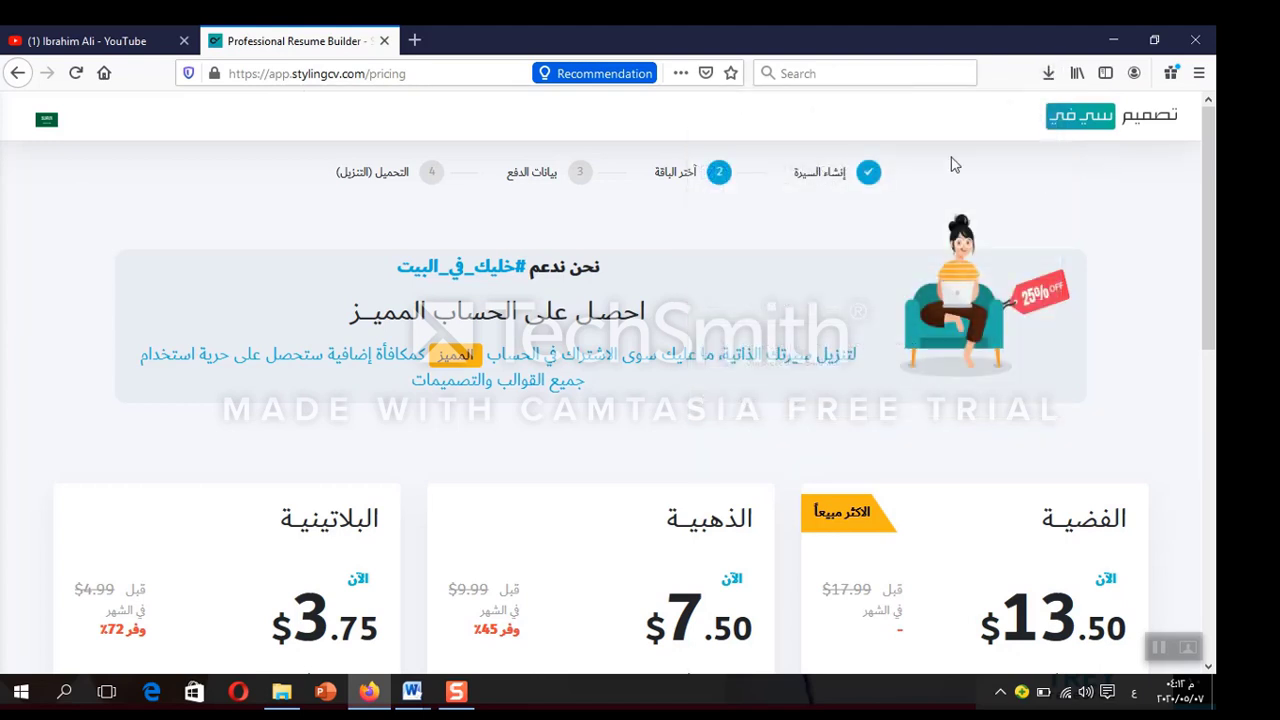
# Scroll through the premium plans page: Silver $13.50, Gold $7.50, Platinum $3.75 per month
pyautogui.scroll(-5, 920, 294)
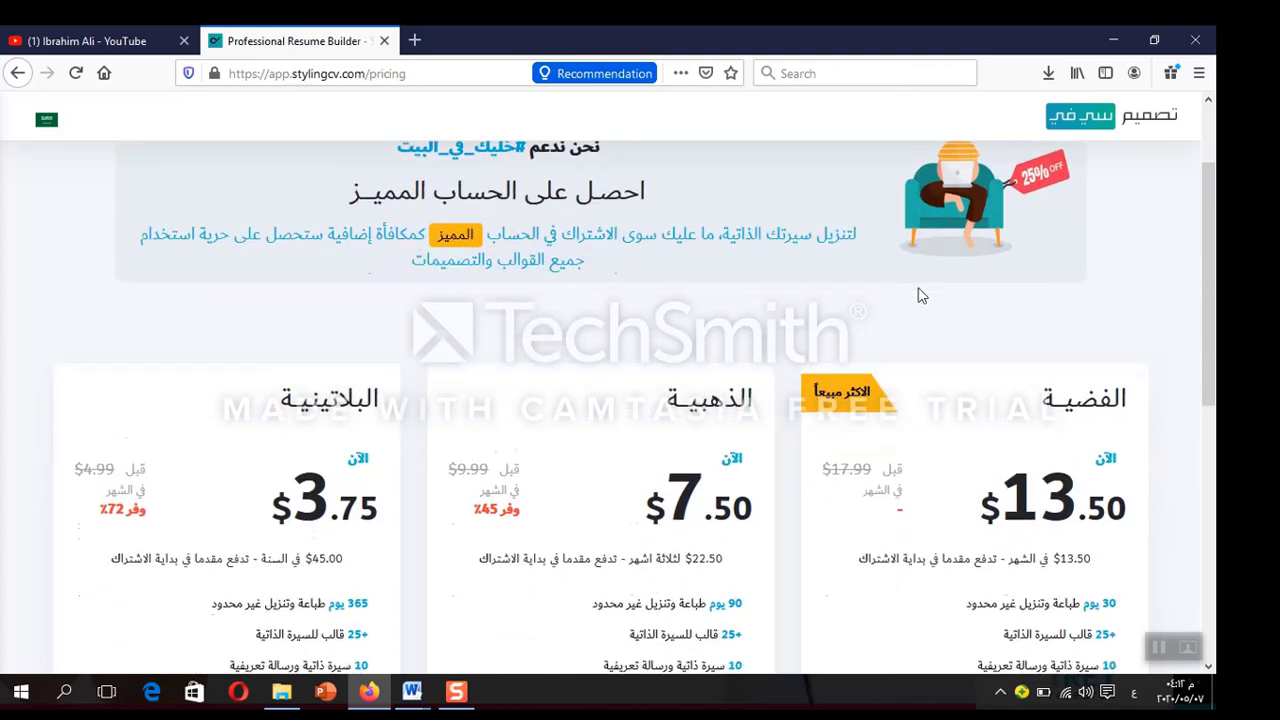
pyautogui.scroll(-5, 920, 295)
pyautogui.scroll(2, 920, 295)
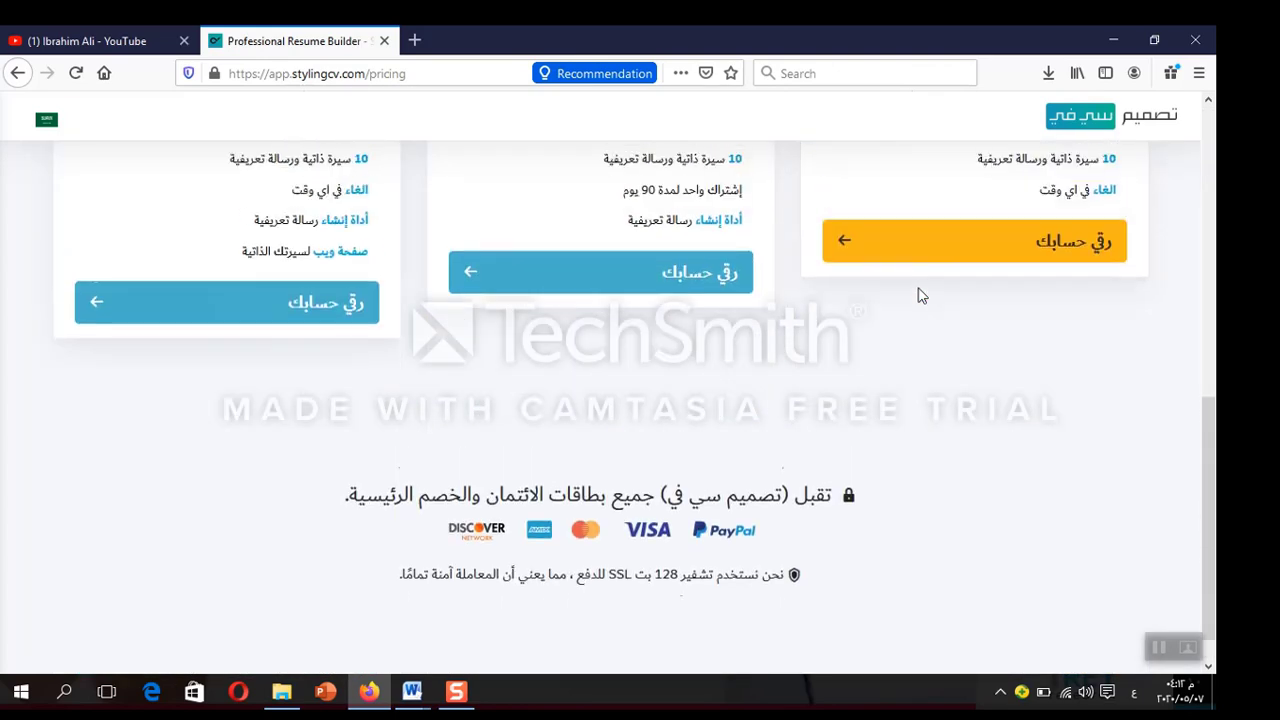
pyautogui.scroll(6, 918, 294)
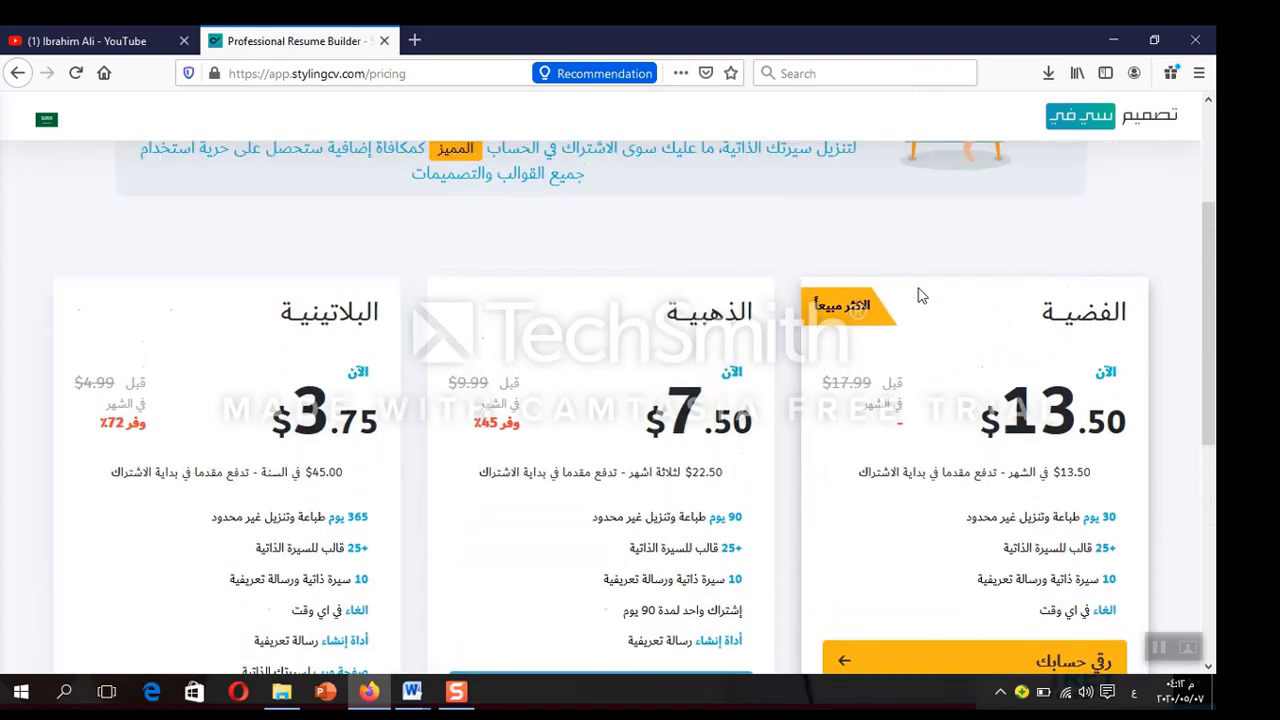
pyautogui.scroll(1, 920, 295)
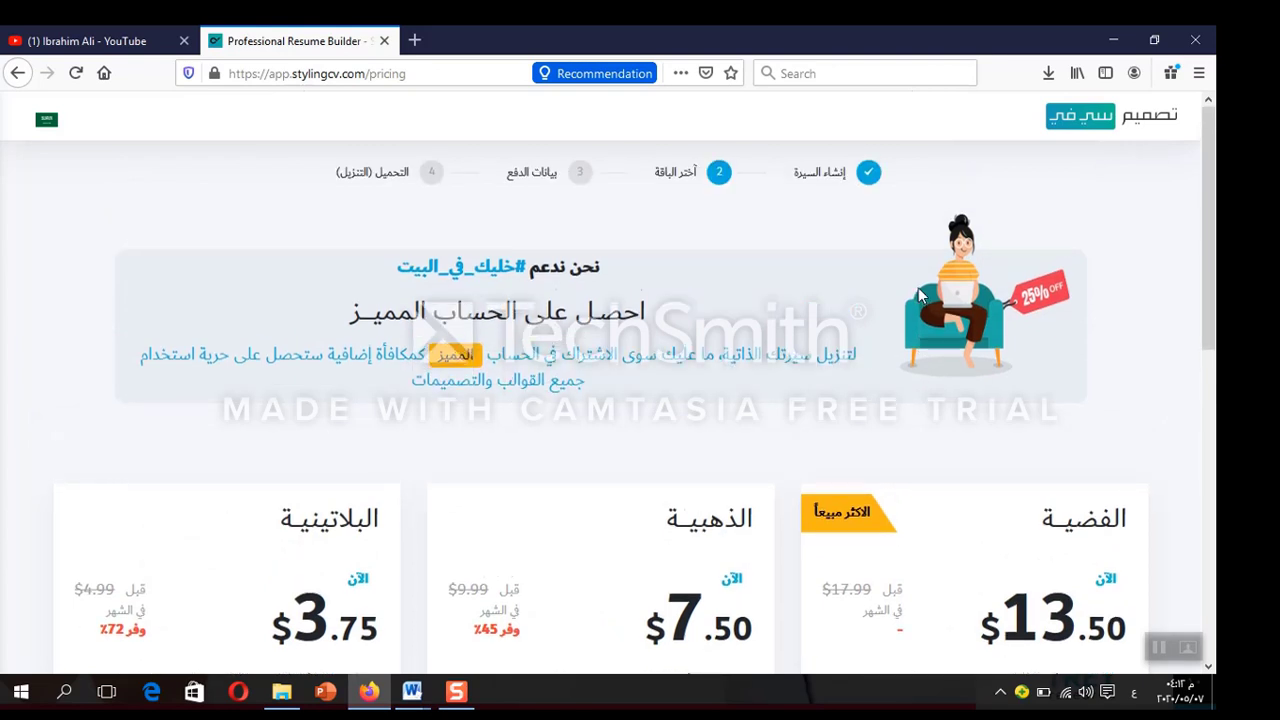